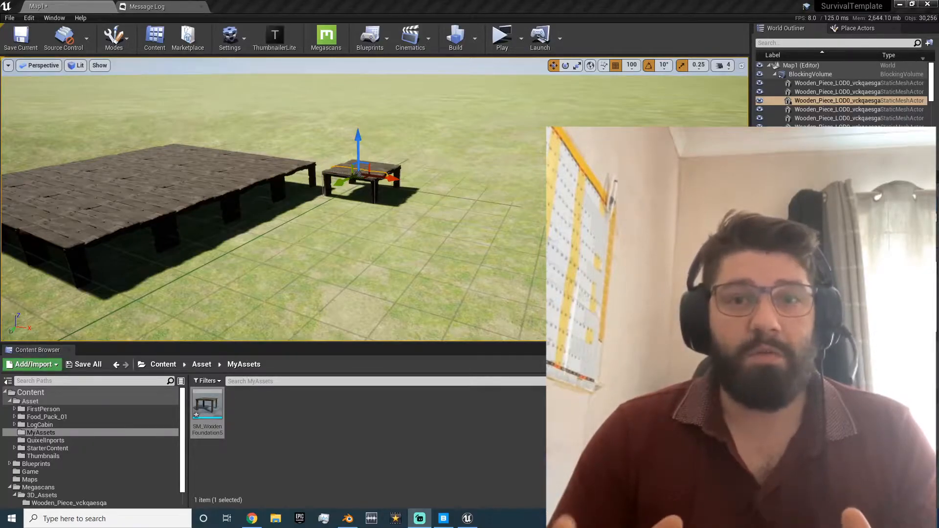
Step: Place the wooden foundation mesh from MyAssets on the grass and duplicate it twice, each copy adjoining the last
{"action": "mouse_move", "coordinate": [254, 247]}
{"action": "right_mouse_down"}
{"action": "mouse_move", "coordinate": [186, 238]}
{"action": "mouse_move", "coordinate": [172, 225]}
{"action": "mouse_move", "coordinate": [211, 260]}
{"action": "mouse_move", "coordinate": [264, 252]}
{"action": "right_mouse_up"}
{"action": "left_click_drag", "start_coordinate": [210, 391], "coordinate": [237, 222]}
{"action": "right_click_drag", "start_coordinate": [238, 221], "coordinate": [308, 256]}
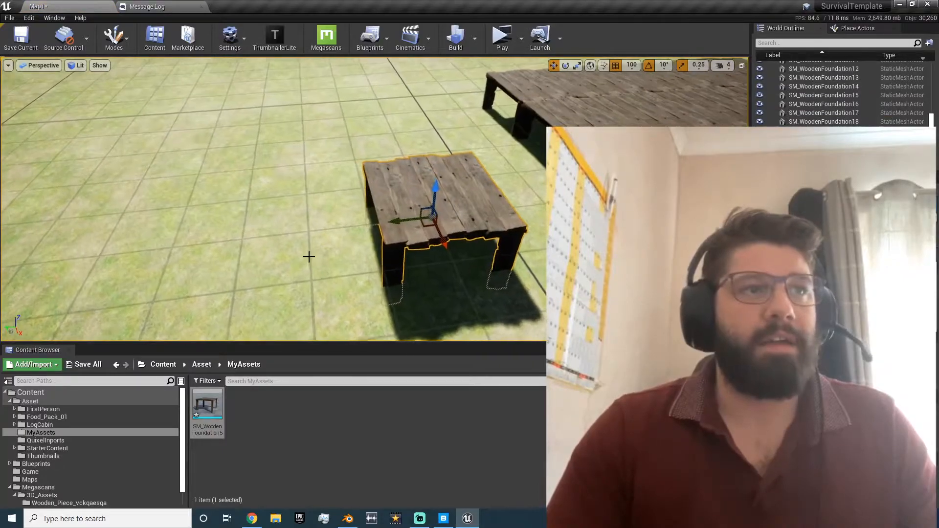
{"action": "left_click_drag", "start_coordinate": [400, 218], "coordinate": [272, 235], "text": "alt"}
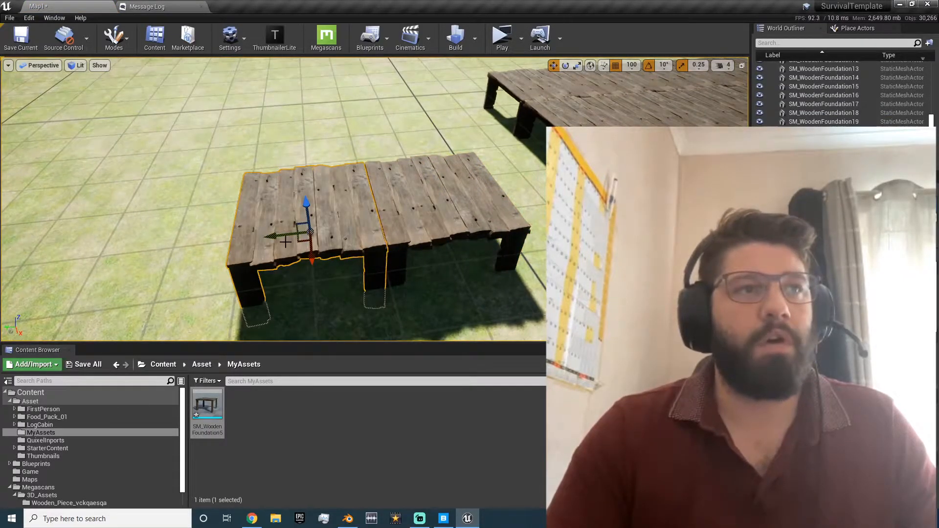
{"action": "left_click_drag", "start_coordinate": [310, 259], "coordinate": [363, 159], "text": "alt"}
{"action": "mouse_move", "coordinate": [351, 214]}
{"action": "right_mouse_down"}
{"action": "mouse_move", "coordinate": [485, 210]}
{"action": "mouse_move", "coordinate": [348, 213]}
{"action": "right_mouse_up"}
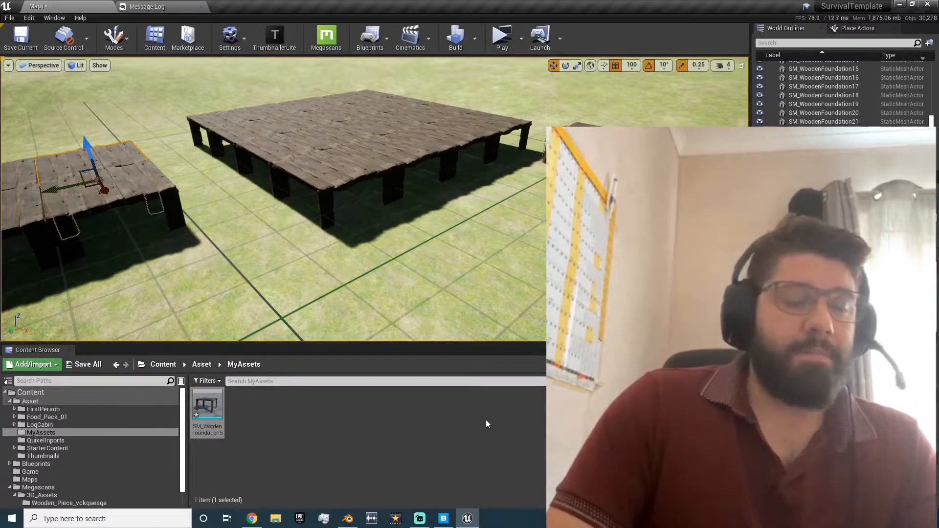
{"action": "left_click", "coordinate": [443, 518]}
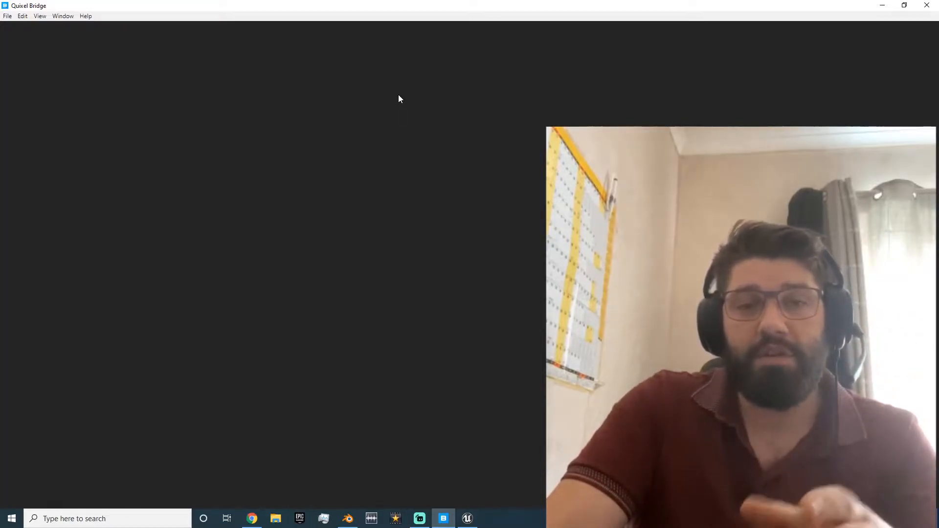
{"action": "mouse_move", "coordinate": [442, 6]}
{"action": "left_mouse_down"}
{"action": "mouse_move", "coordinate": [430, 88]}
{"action": "mouse_move", "coordinate": [443, 10]}
{"action": "left_mouse_up"}
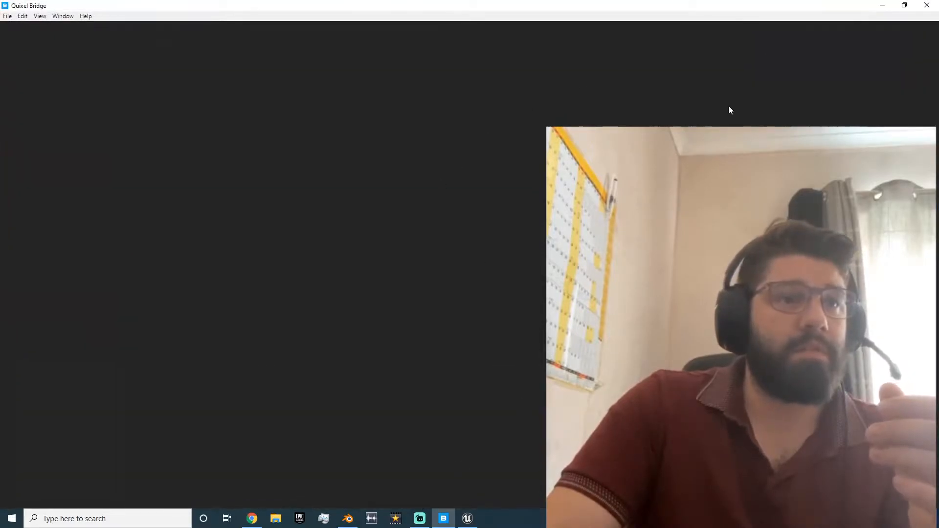
{"action": "left_click", "coordinate": [927, 4]}
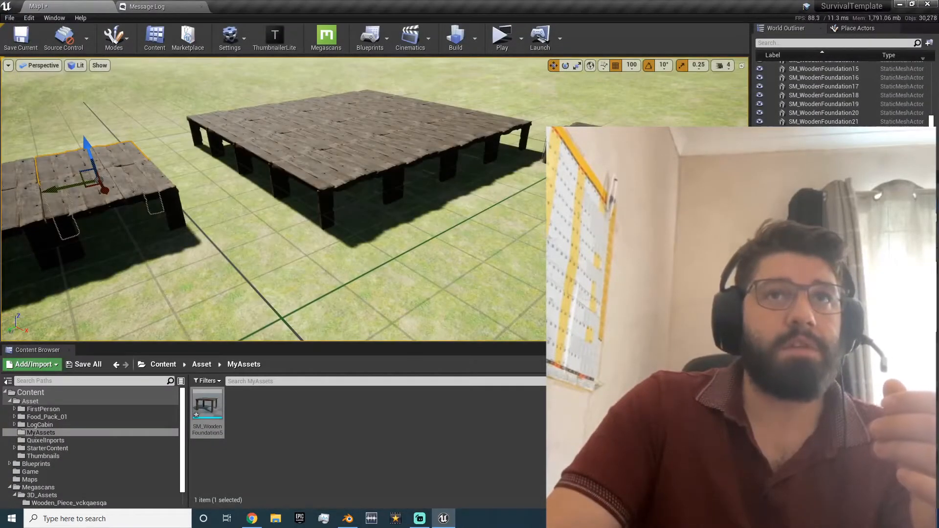
Step: Leave Unreal Editor and examine the free download option on the Quixel Bridge web page in the browser
{"action": "left_click", "coordinate": [900, 3]}
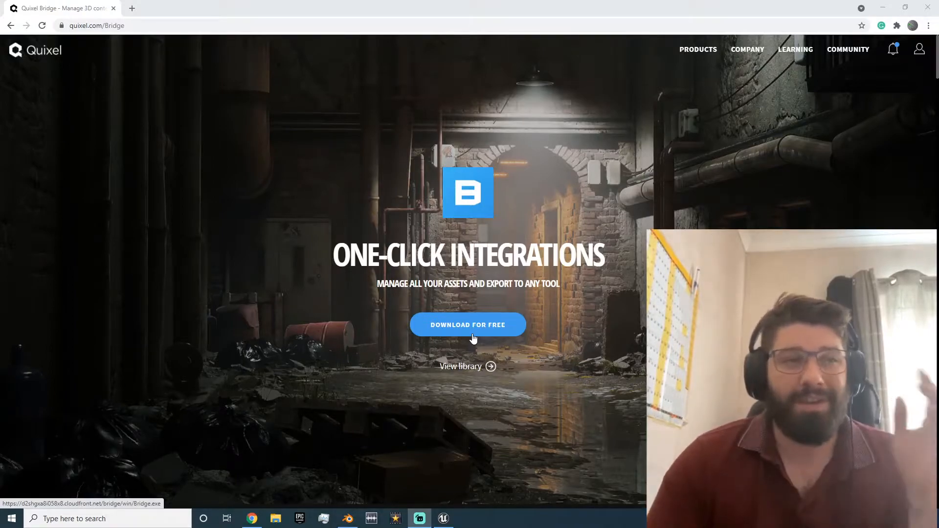
{"action": "mouse_move", "coordinate": [810, 54]}
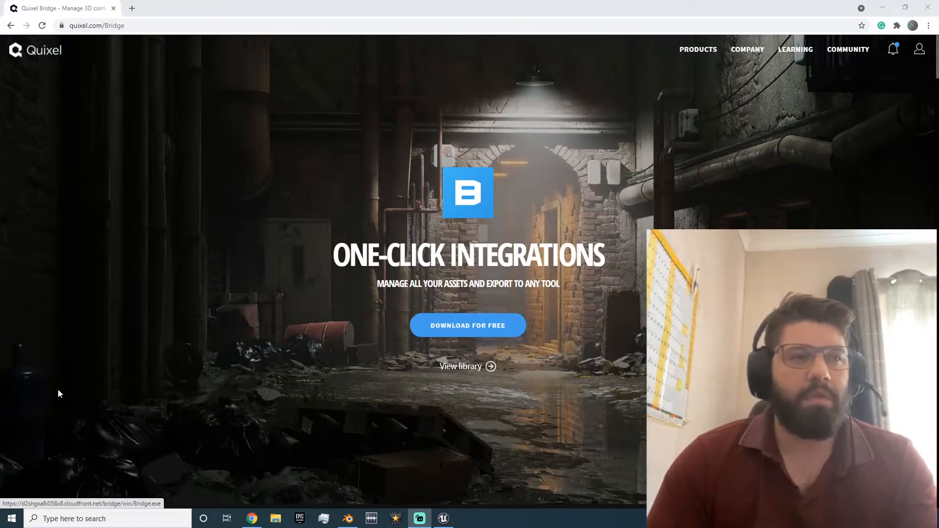
{"action": "left_click", "coordinate": [884, 7]}
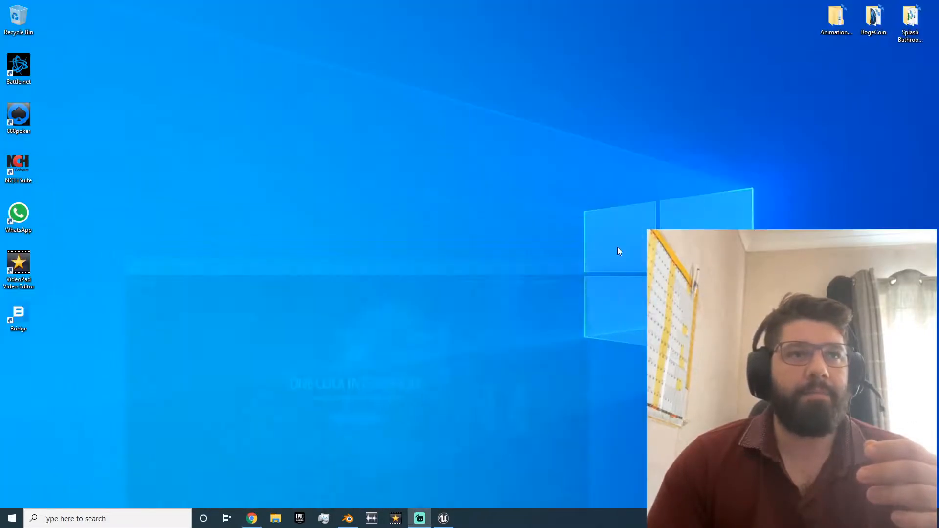
Step: Look for the Bridge.exe installer in the Downloads folder in File Explorer
{"action": "left_click", "coordinate": [275, 520]}
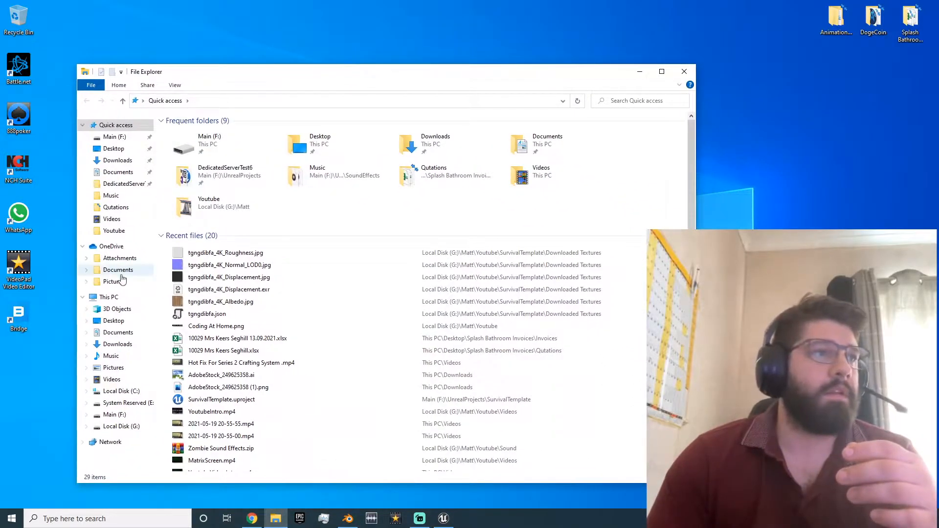
{"action": "left_click", "coordinate": [113, 321]}
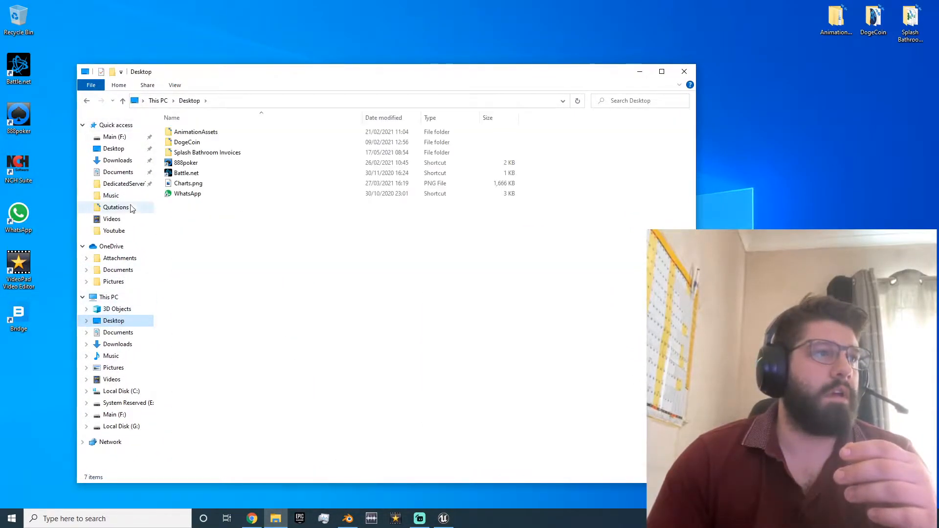
{"action": "left_click", "coordinate": [118, 346]}
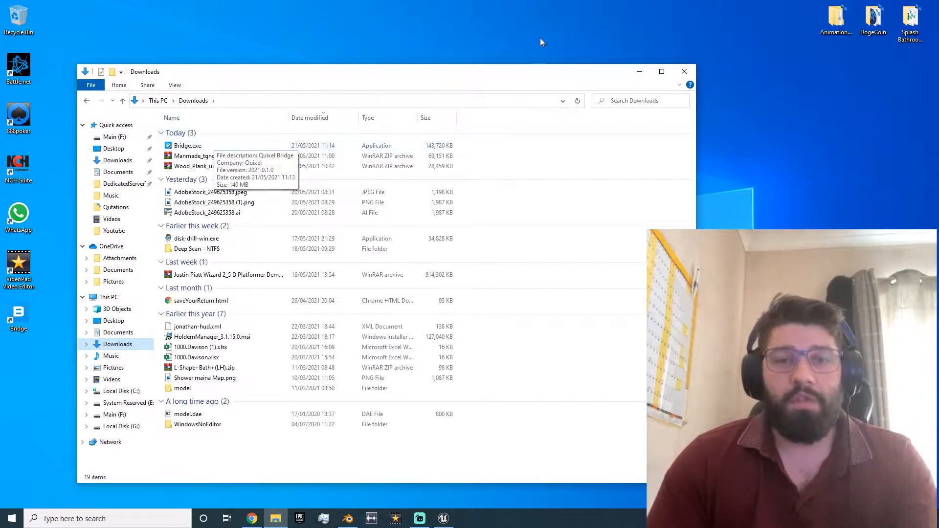
{"action": "left_click", "coordinate": [684, 72]}
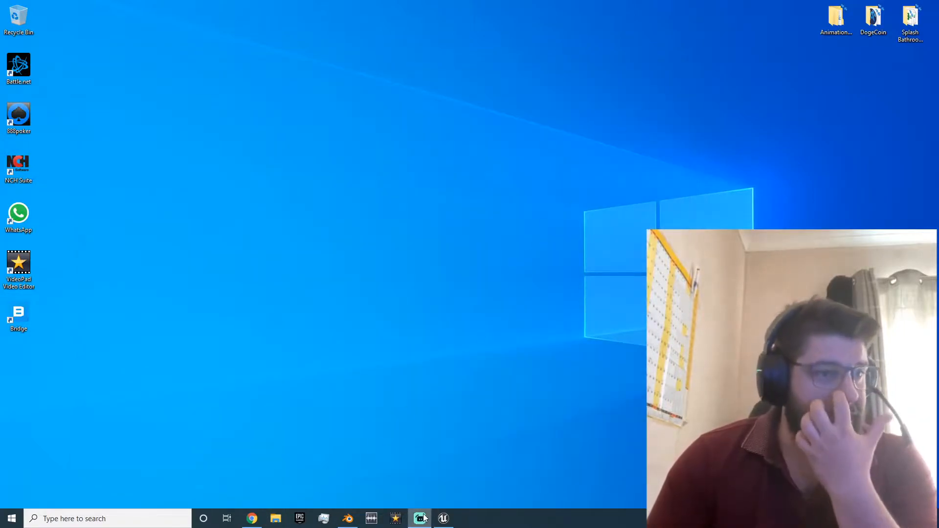
Step: Launch Quixel Bridge from the desktop and maximize its window
{"action": "left_click", "coordinate": [13, 313]}
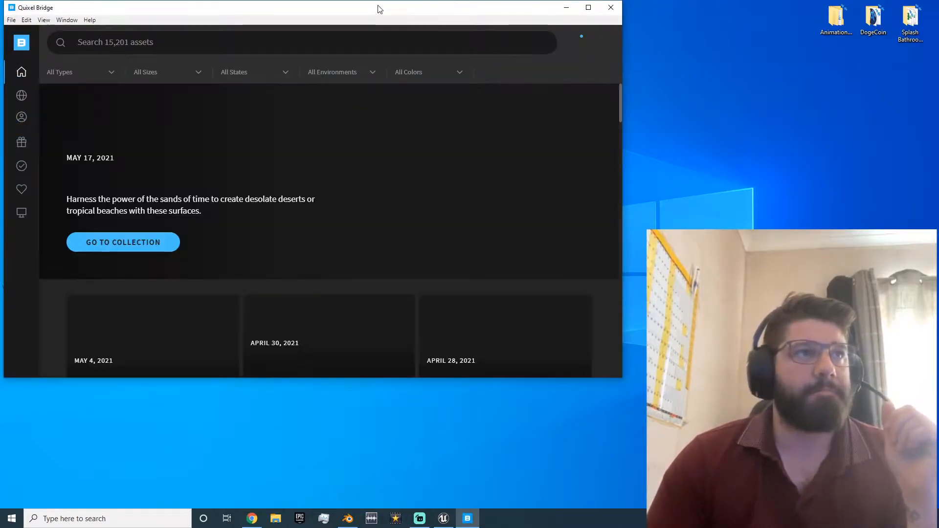
{"action": "left_click_drag", "start_coordinate": [379, 9], "coordinate": [504, 1]}
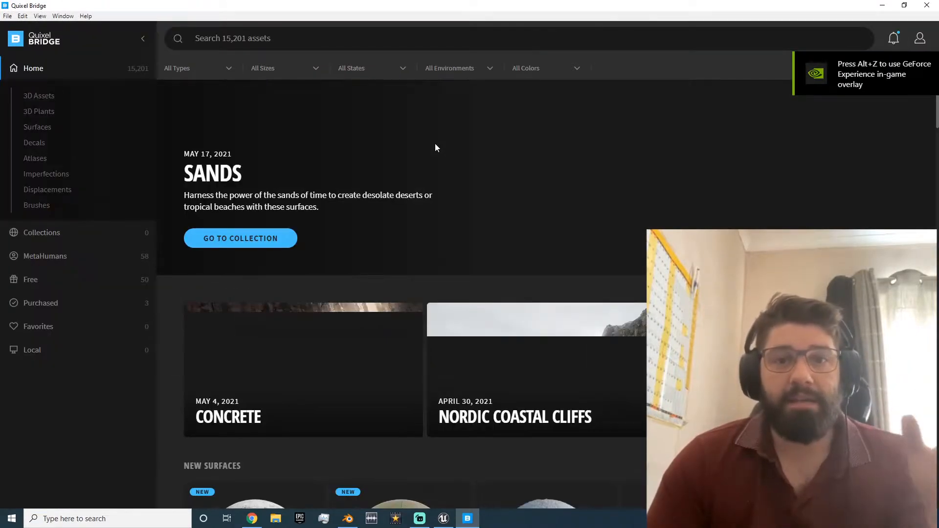
Step: Check the library path for downloaded assets in the general preferences
{"action": "left_click", "coordinate": [22, 19]}
{"action": "left_click", "coordinate": [39, 32]}
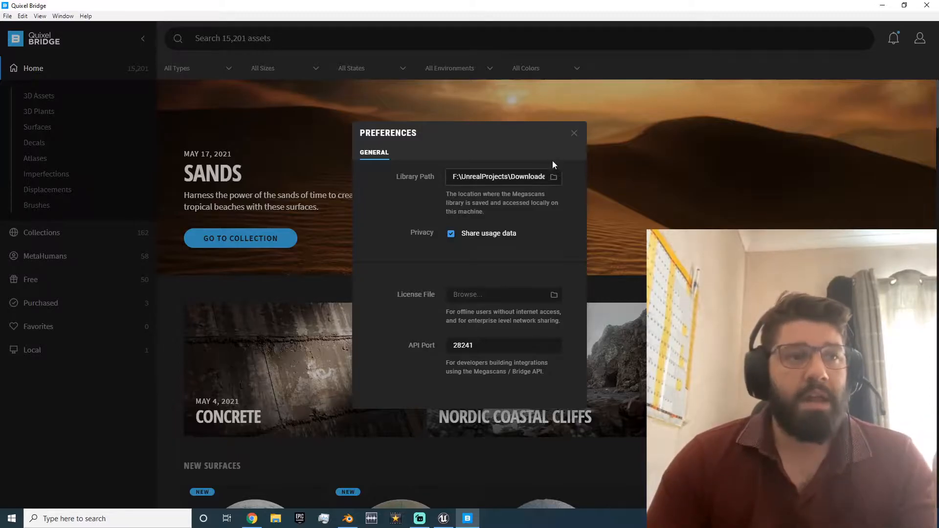
{"action": "left_click", "coordinate": [574, 133]}
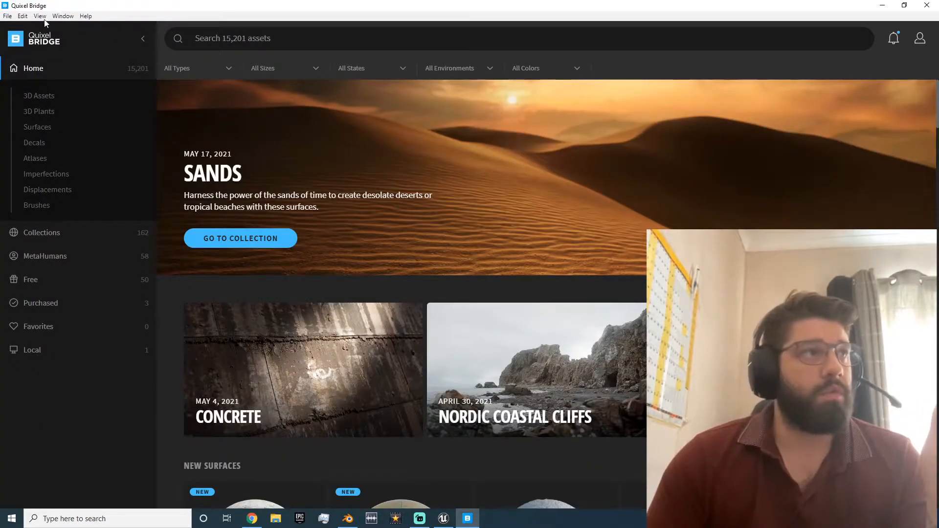
Step: Open the export settings to review the export target, engine version, plugin location and default project
{"action": "left_click", "coordinate": [23, 15]}
{"action": "left_click", "coordinate": [49, 136]}
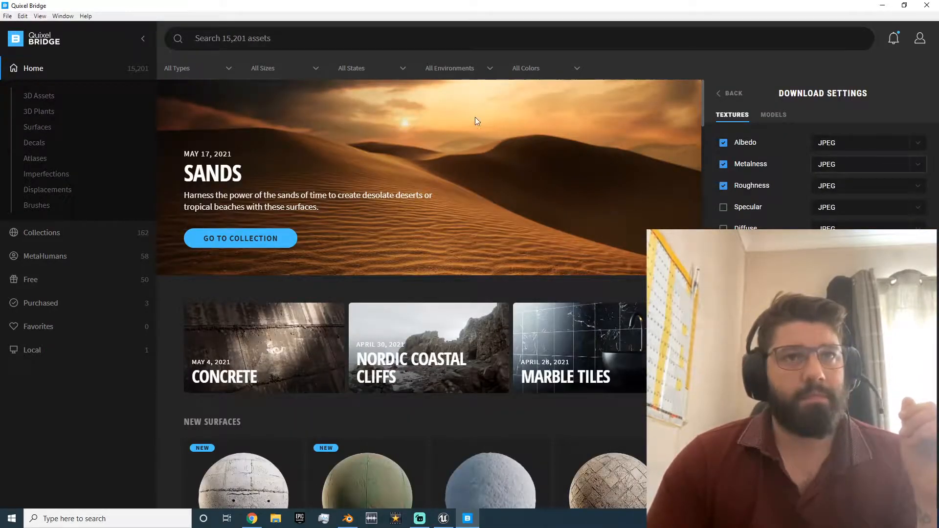
{"action": "left_click", "coordinate": [22, 15]}
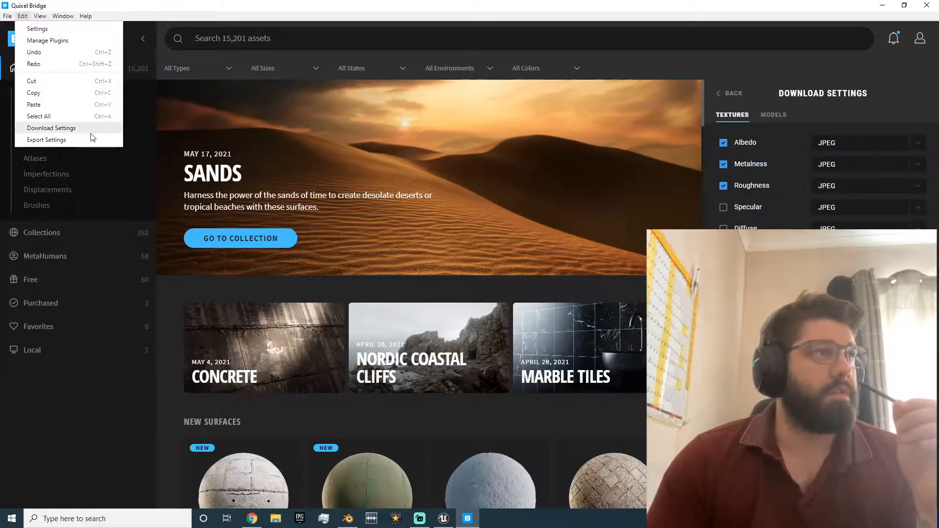
{"action": "left_click", "coordinate": [57, 140]}
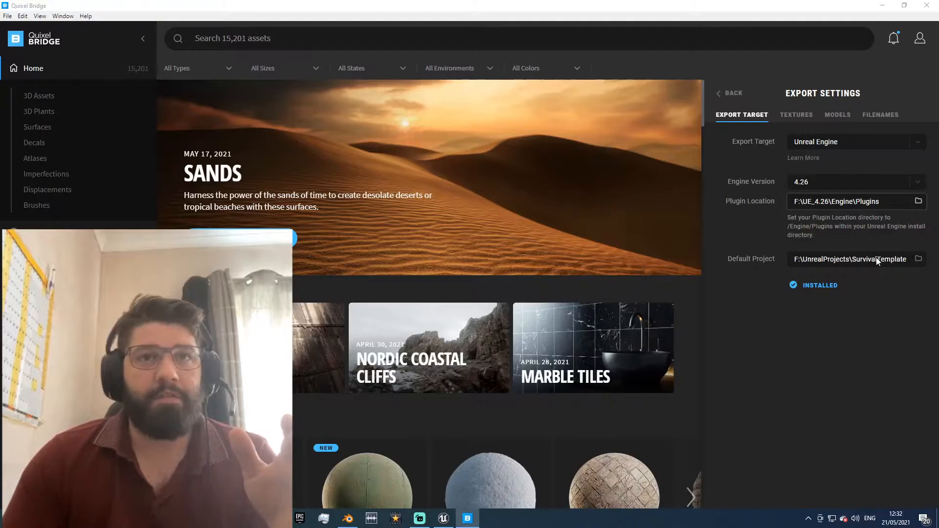
Step: Browse the Main (F:) drive to the Plugins folder inside UE_4.26\Engine, leaving the export paths as they are
{"action": "left_click", "coordinate": [918, 258]}
{"action": "left_click", "coordinate": [112, 39]}
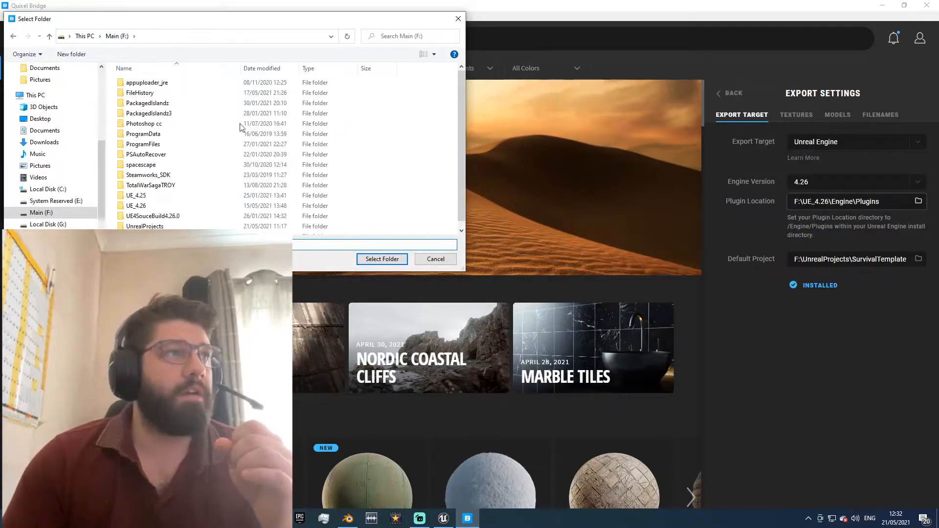
{"action": "left_click", "coordinate": [164, 200]}
{"action": "double_click", "coordinate": [164, 200]}
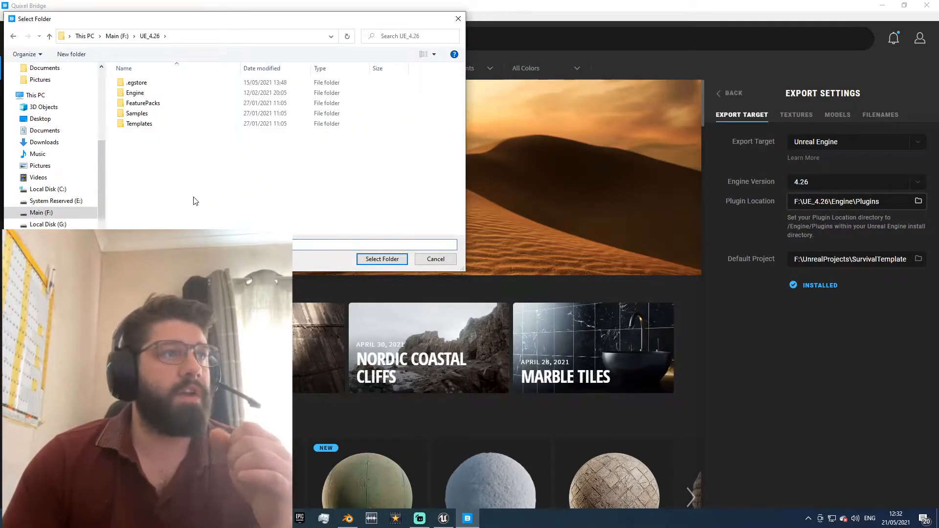
{"action": "double_click", "coordinate": [174, 91]}
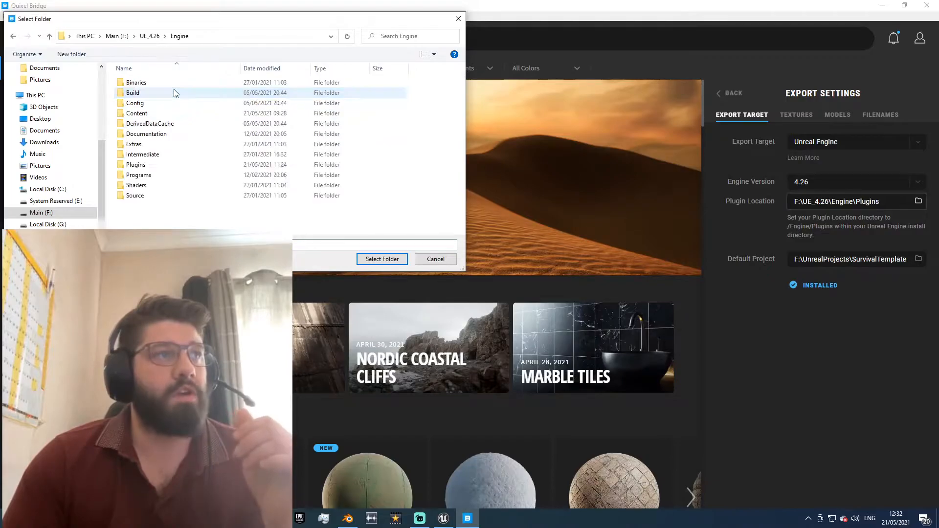
{"action": "left_click", "coordinate": [155, 165]}
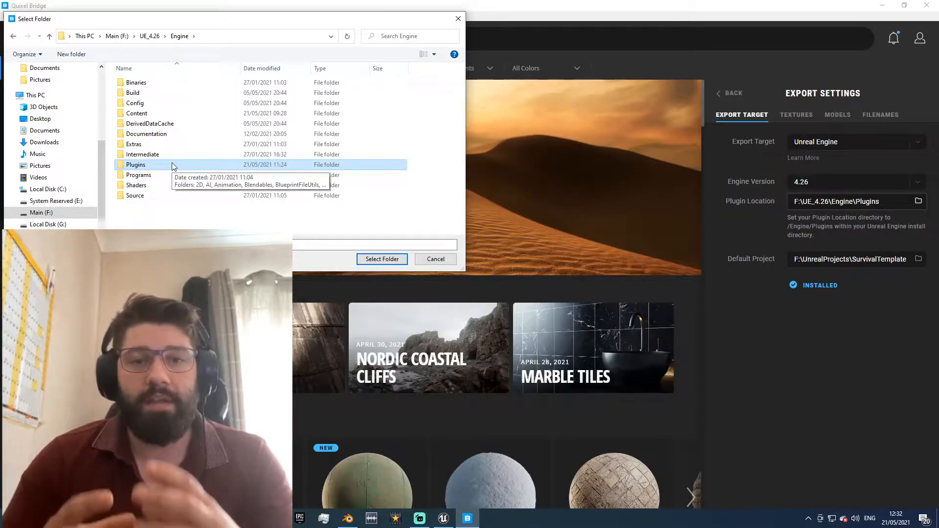
{"action": "left_click", "coordinate": [457, 21]}
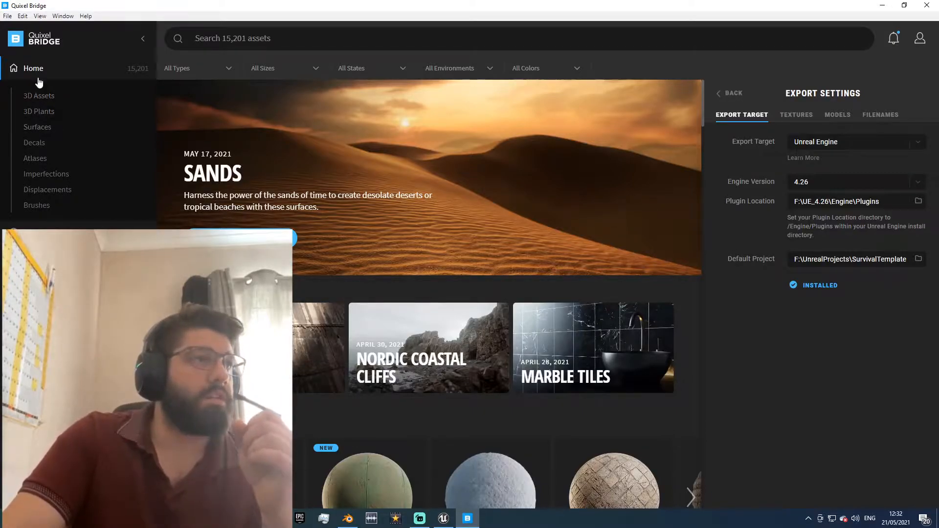
Step: Browse the 3D Assets library and look through its categories and models
{"action": "left_click", "coordinate": [40, 100]}
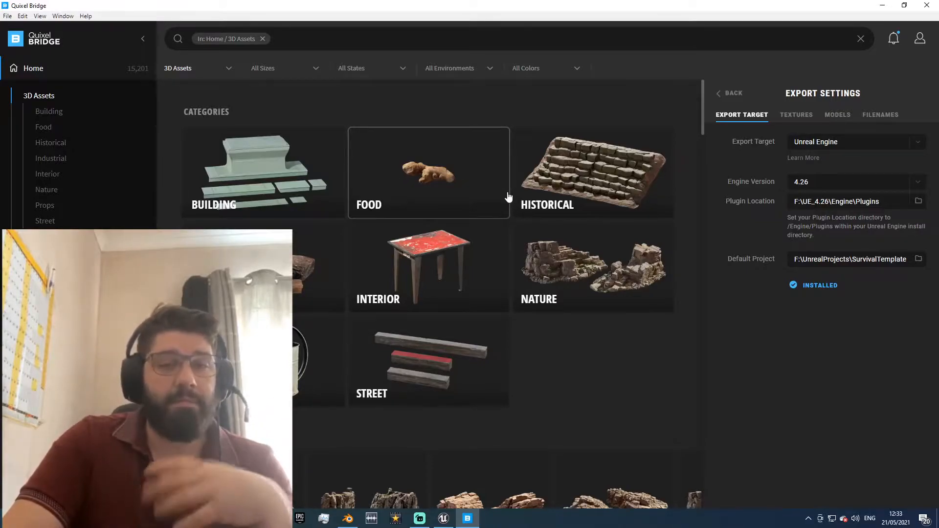
{"action": "scroll", "coordinate": [490, 272], "scroll_direction": "down", "scroll_amount": 10}
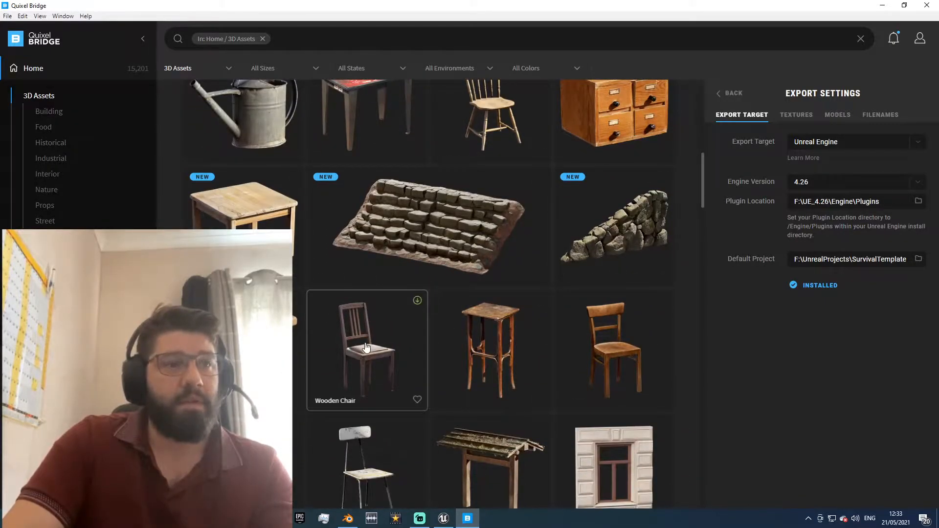
{"action": "scroll", "coordinate": [367, 343], "scroll_direction": "down", "scroll_amount": 3}
{"action": "scroll", "coordinate": [367, 338], "scroll_direction": "up", "scroll_amount": 10}
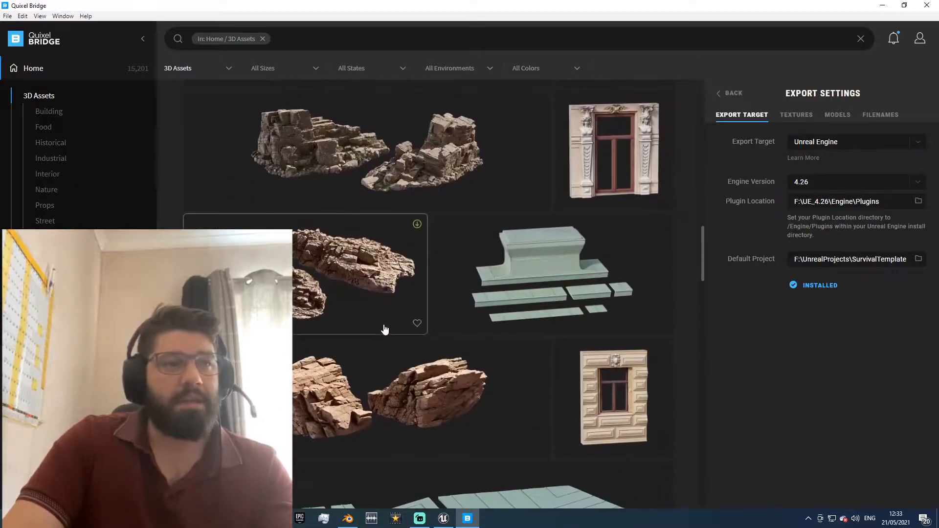
{"action": "scroll", "coordinate": [364, 282], "scroll_direction": "up", "scroll_amount": 2}
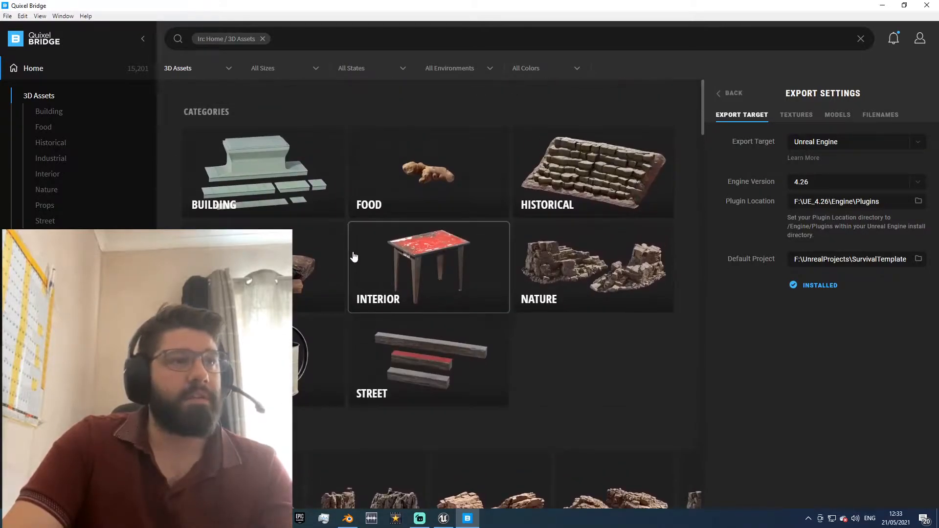
Step: Open the Building category of the 3D assets and examine its subcategories and modular building models
{"action": "left_click", "coordinate": [300, 197]}
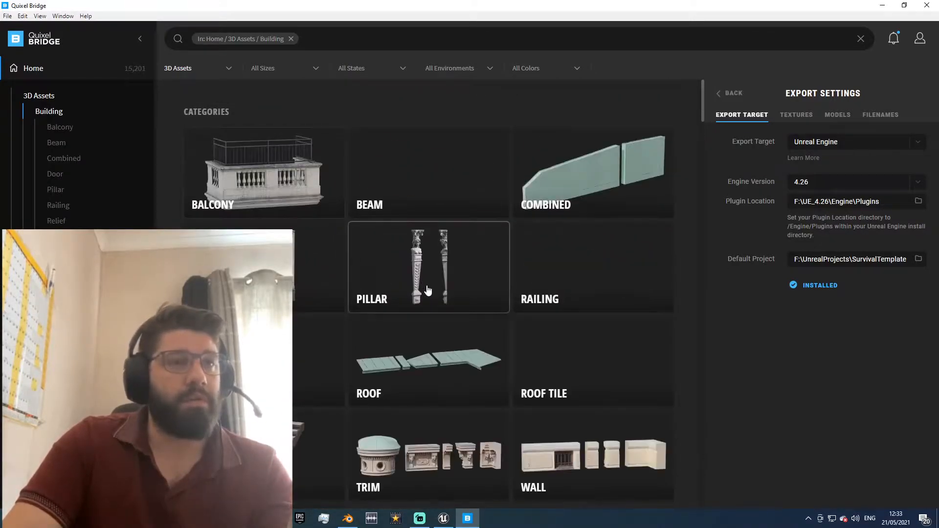
{"action": "scroll", "coordinate": [417, 294], "scroll_direction": "down", "scroll_amount": 3}
{"action": "scroll", "coordinate": [359, 275], "scroll_direction": "up", "scroll_amount": 2}
{"action": "scroll", "coordinate": [359, 275], "scroll_direction": "up", "scroll_amount": 2}
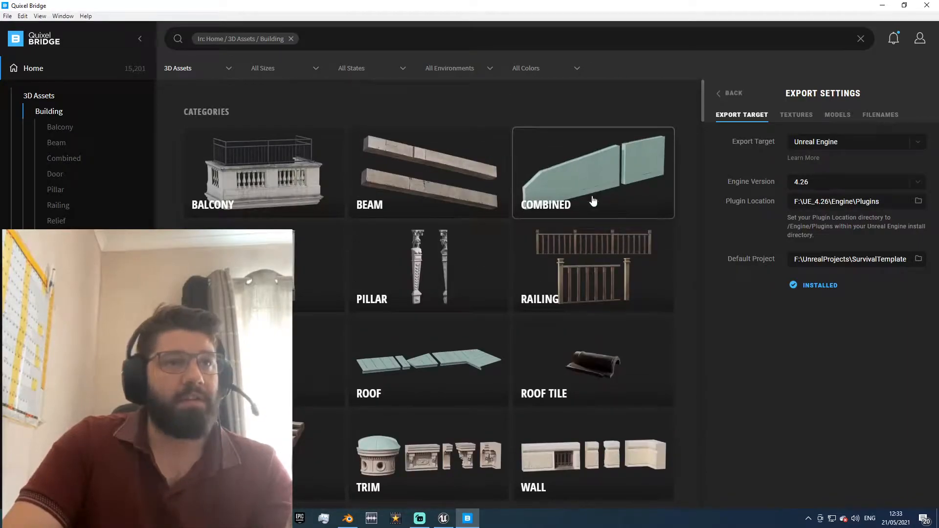
{"action": "scroll", "coordinate": [440, 288], "scroll_direction": "down", "scroll_amount": 10}
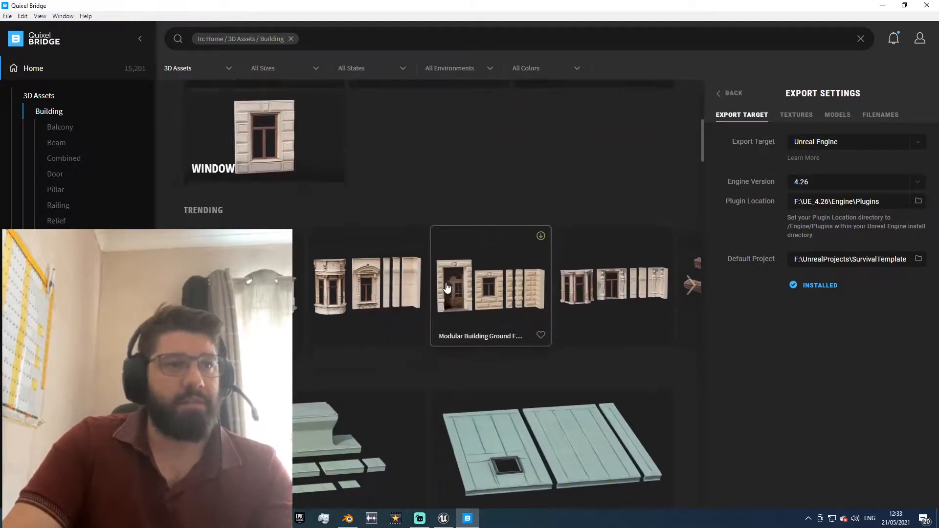
{"action": "scroll", "coordinate": [409, 277], "scroll_direction": "down", "scroll_amount": 6}
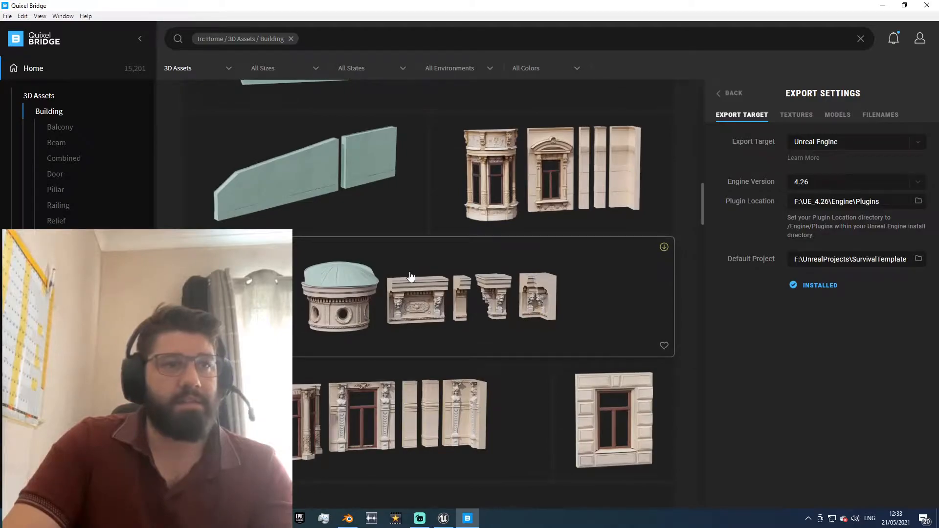
{"action": "scroll", "coordinate": [416, 276], "scroll_direction": "up", "scroll_amount": 10}
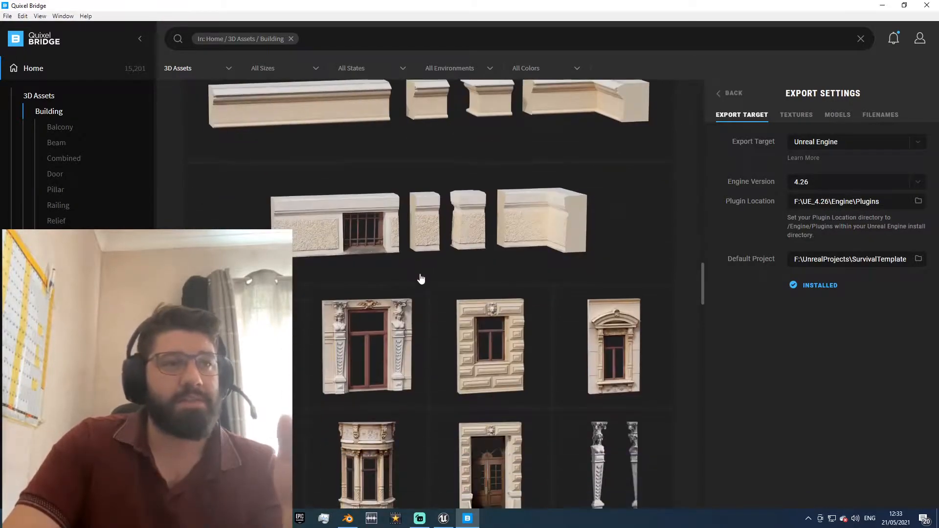
{"action": "scroll", "coordinate": [451, 285], "scroll_direction": "up", "scroll_amount": 5}
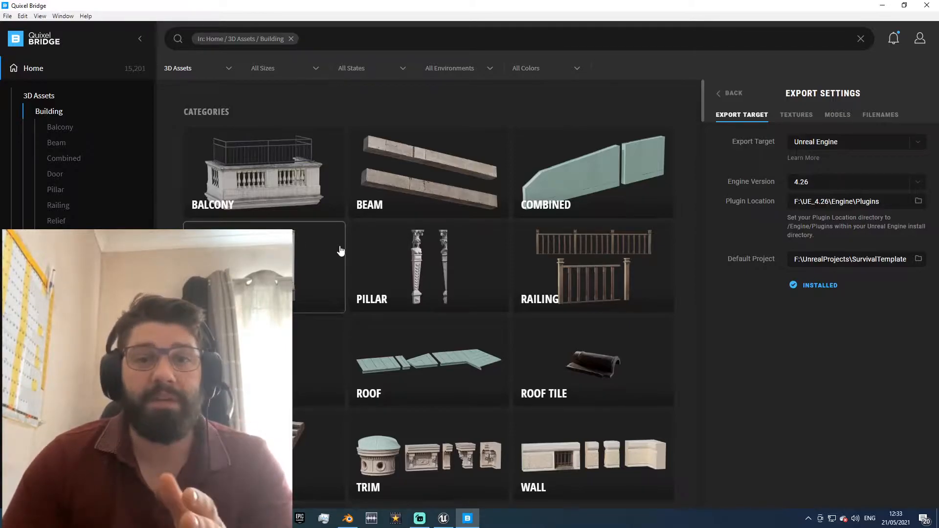
Step: Look through the remaining Building subcategories and models, and return to the main 3D Assets categories
{"action": "scroll", "coordinate": [311, 195], "scroll_direction": "down", "scroll_amount": 5}
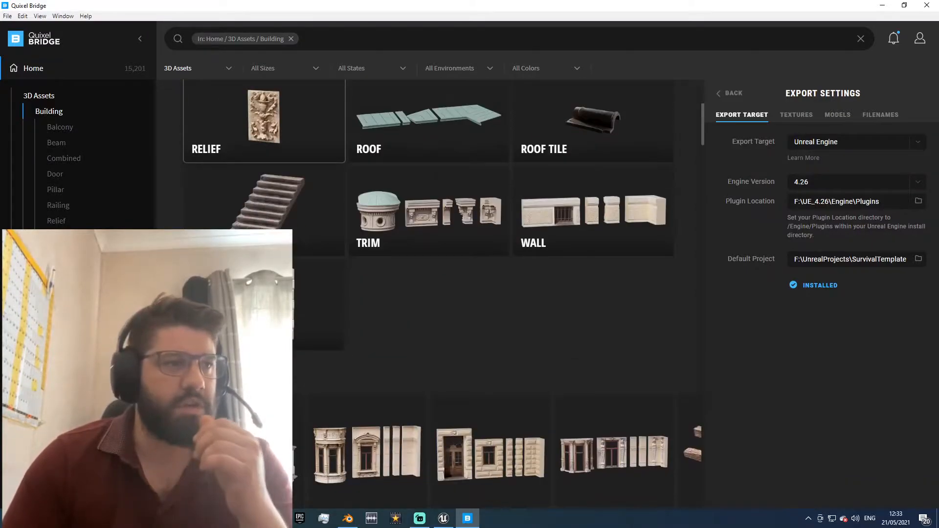
{"action": "scroll", "coordinate": [311, 195], "scroll_direction": "down", "scroll_amount": 5}
{"action": "scroll", "coordinate": [342, 290], "scroll_direction": "up", "scroll_amount": 8}
{"action": "scroll", "coordinate": [260, 123], "scroll_direction": "up", "scroll_amount": 2}
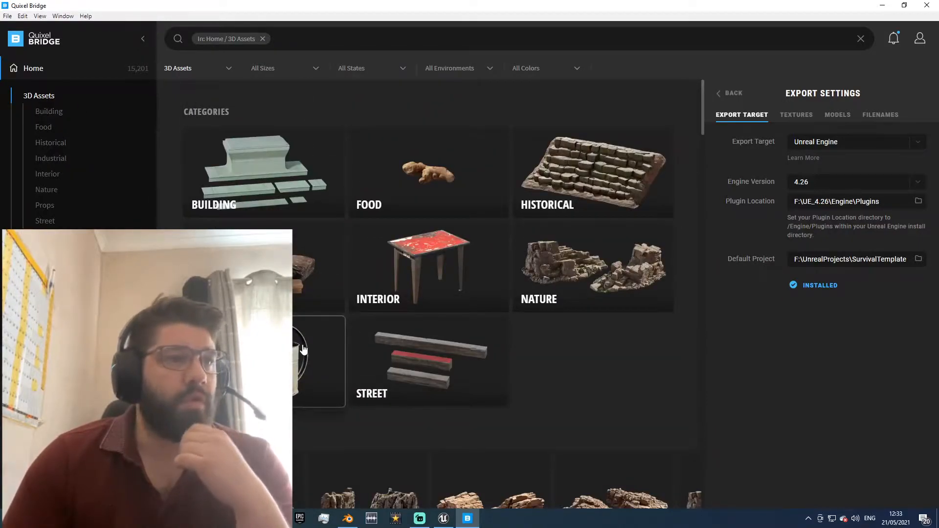
Step: Open the Wood category under Props and select the downloaded asset of two weathered wooden planks
{"action": "left_click", "coordinate": [304, 349]}
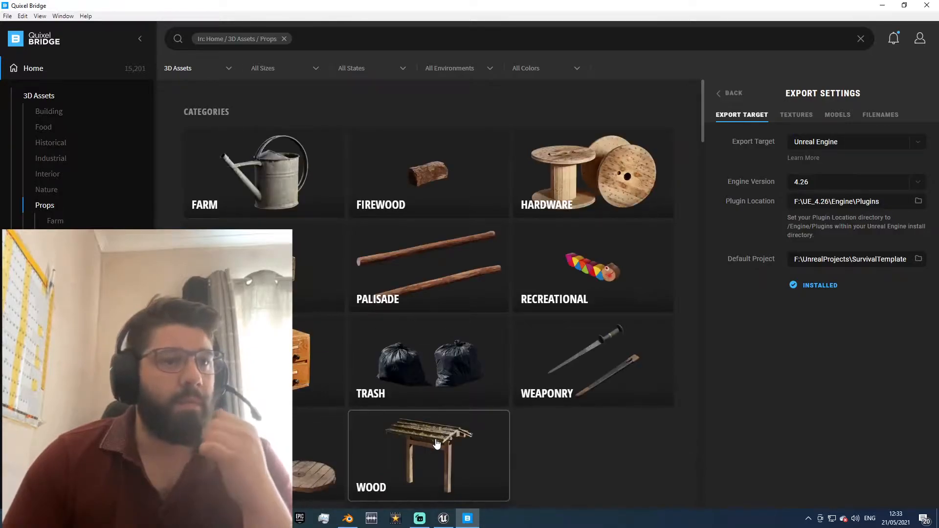
{"action": "left_click", "coordinate": [437, 444]}
{"action": "scroll", "coordinate": [504, 294], "scroll_direction": "down", "scroll_amount": 2}
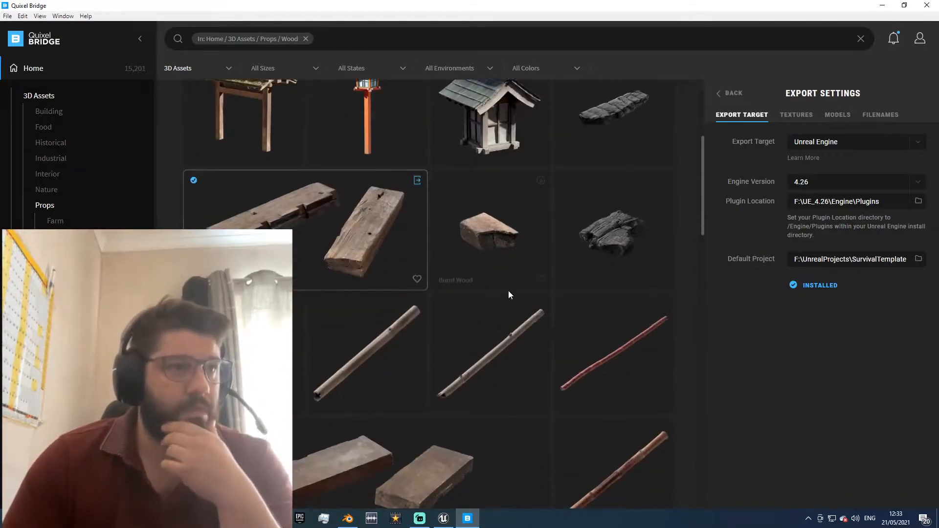
{"action": "left_click", "coordinate": [332, 226]}
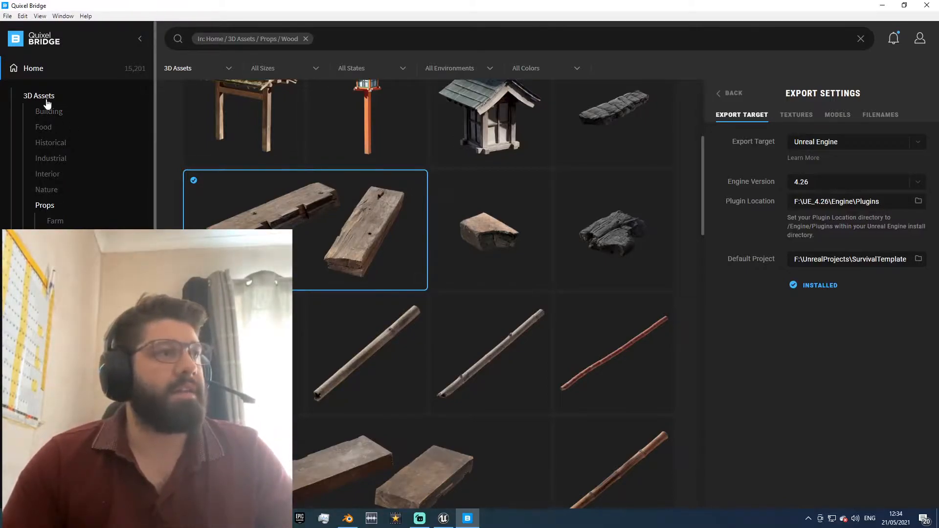
Step: Show the local Megascans assets and check their download folder F:\UnrealProjects\DownloadedMagascans\Downloaded\3d in File Explorer
{"action": "left_click", "coordinate": [34, 70]}
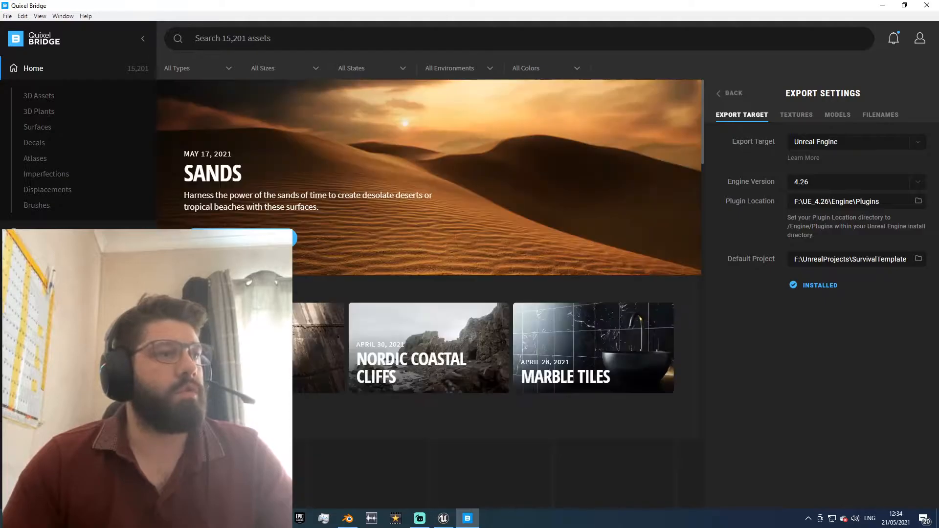
{"action": "left_click", "coordinate": [32, 350]}
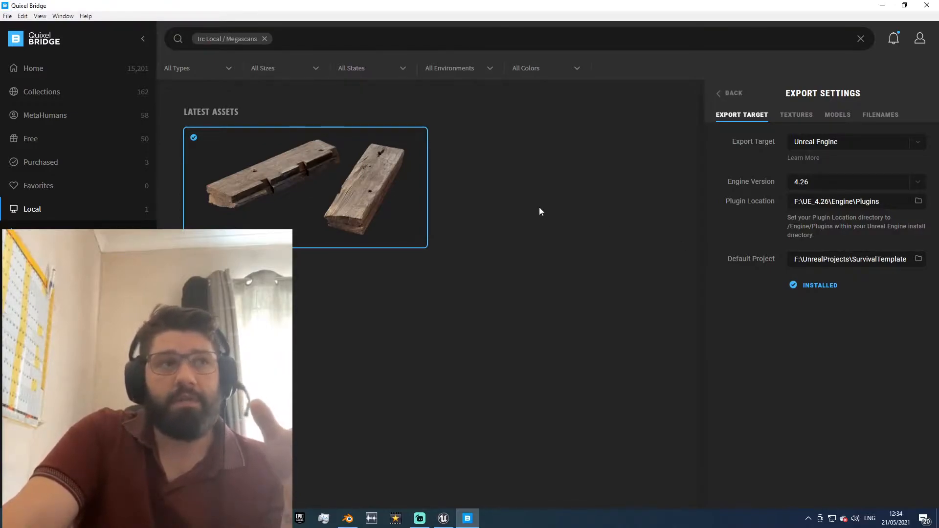
{"action": "left_click", "coordinate": [324, 518]}
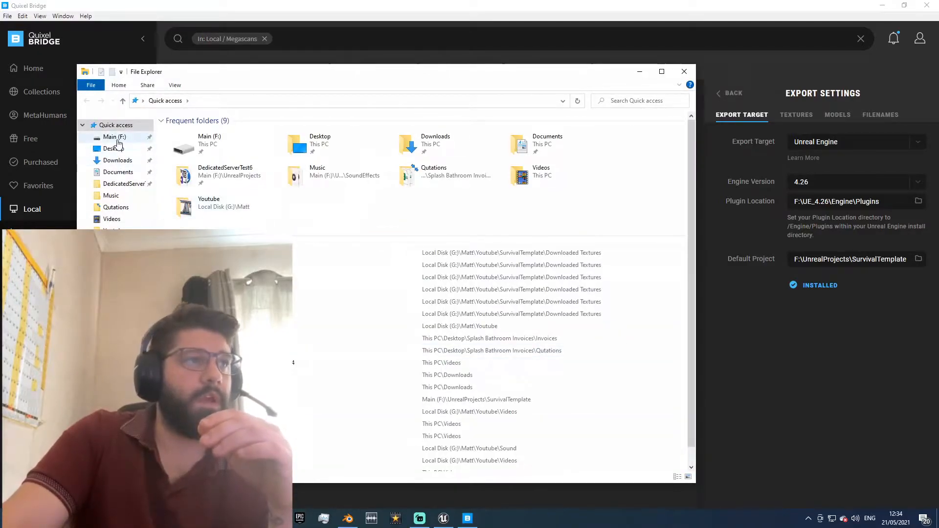
{"action": "left_click", "coordinate": [114, 136]}
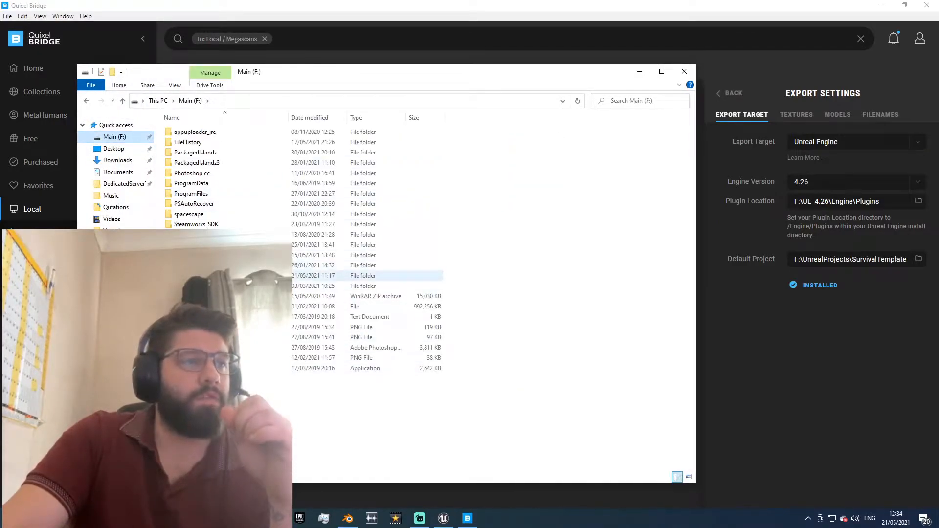
{"action": "left_click", "coordinate": [289, 276]}
{"action": "double_click", "coordinate": [288, 275]}
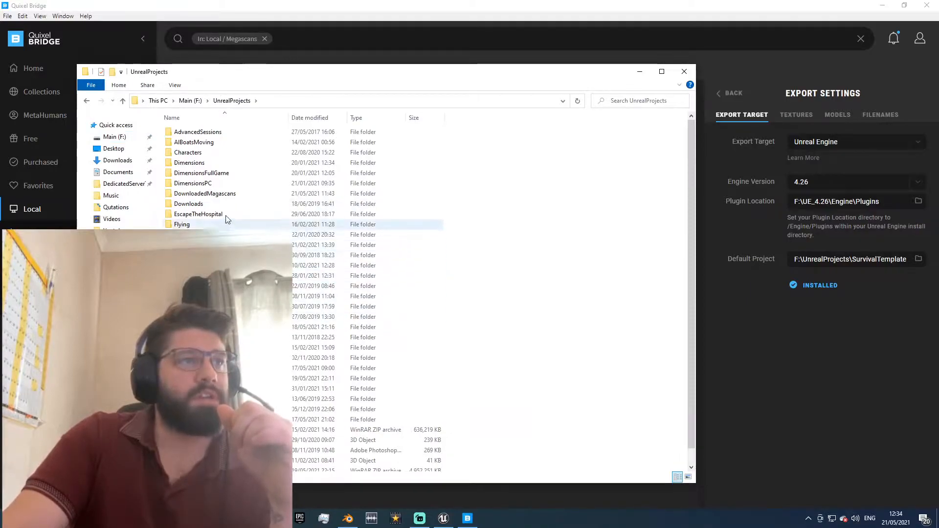
{"action": "double_click", "coordinate": [198, 194]}
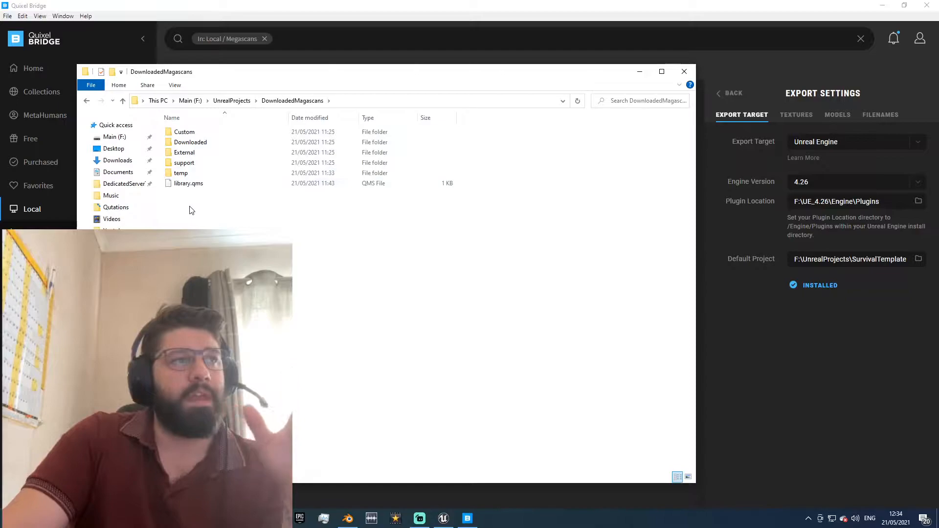
{"action": "double_click", "coordinate": [193, 142]}
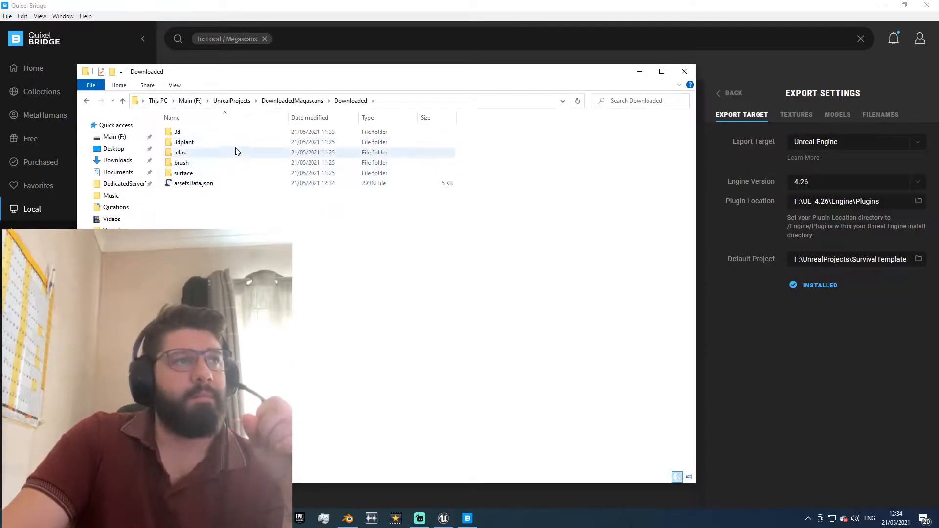
{"action": "double_click", "coordinate": [189, 132]}
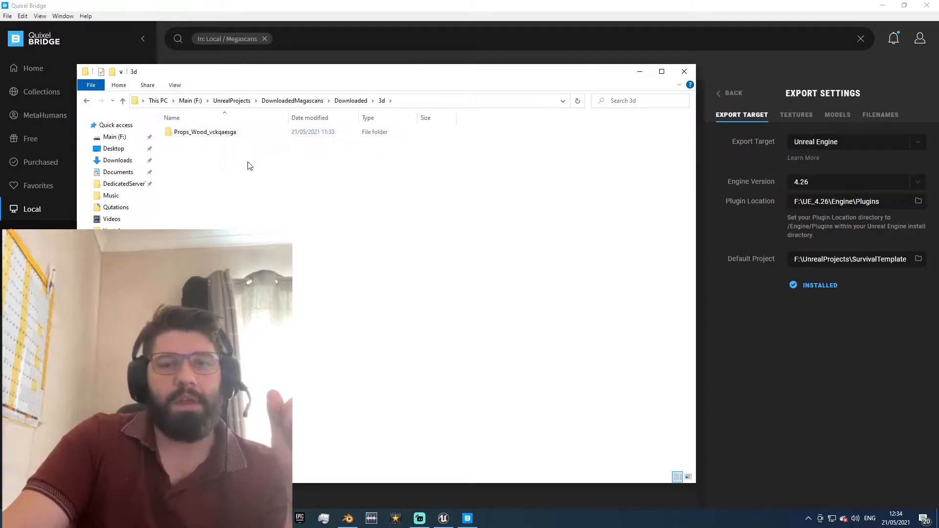
{"action": "mouse_move", "coordinate": [258, 205]}
{"action": "left_mouse_down"}
{"action": "mouse_move", "coordinate": [224, 124]}
{"action": "mouse_move", "coordinate": [274, 195]}
{"action": "left_mouse_up"}
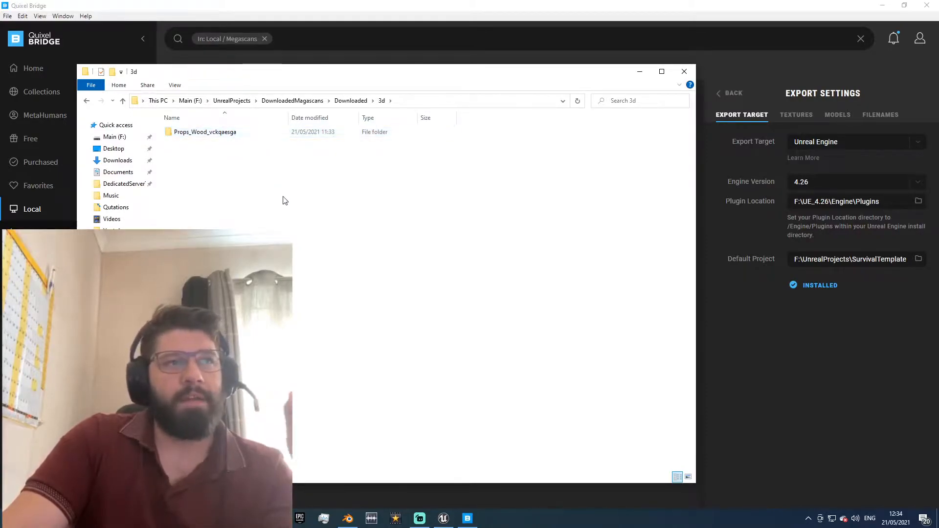
{"action": "left_click", "coordinate": [684, 72]}
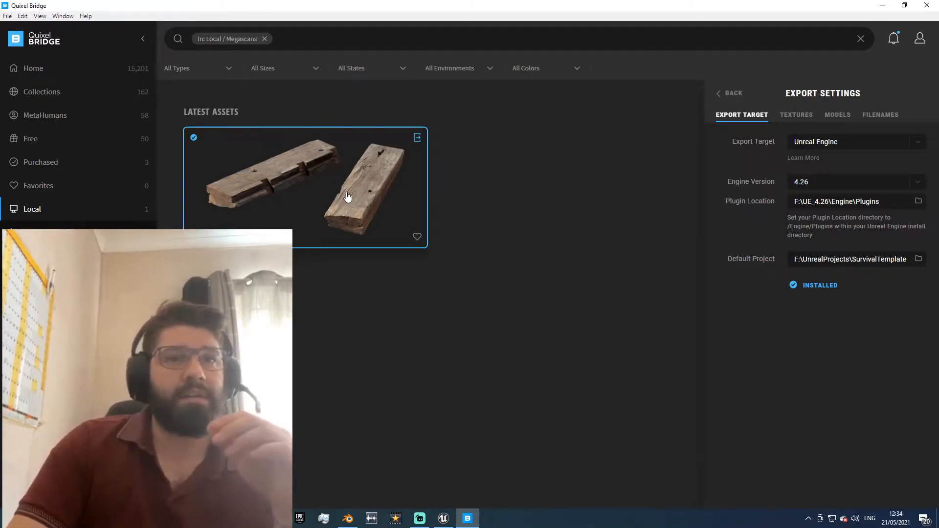
Step: Close the export settings and asset details, and browse the Interior Furniture 3D assets for the Dirty Wooden Table
{"action": "left_click", "coordinate": [732, 95]}
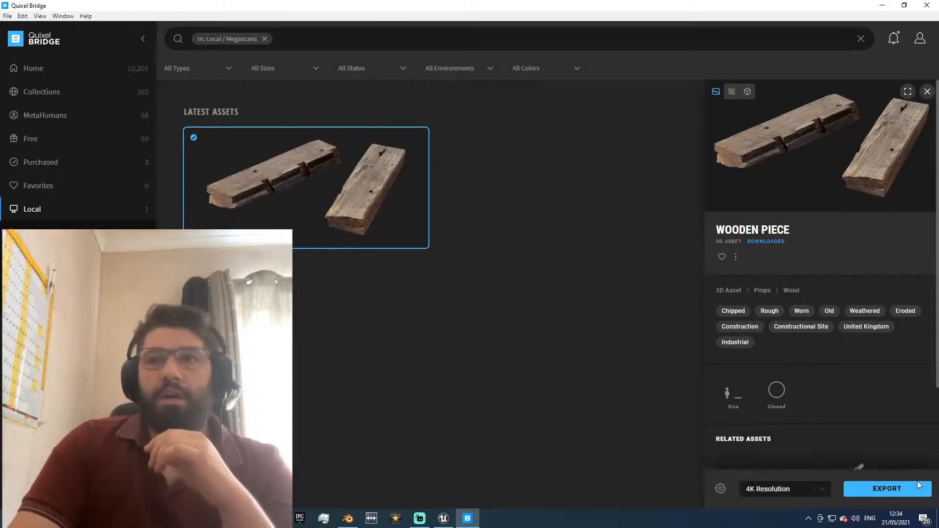
{"action": "left_click", "coordinate": [543, 416]}
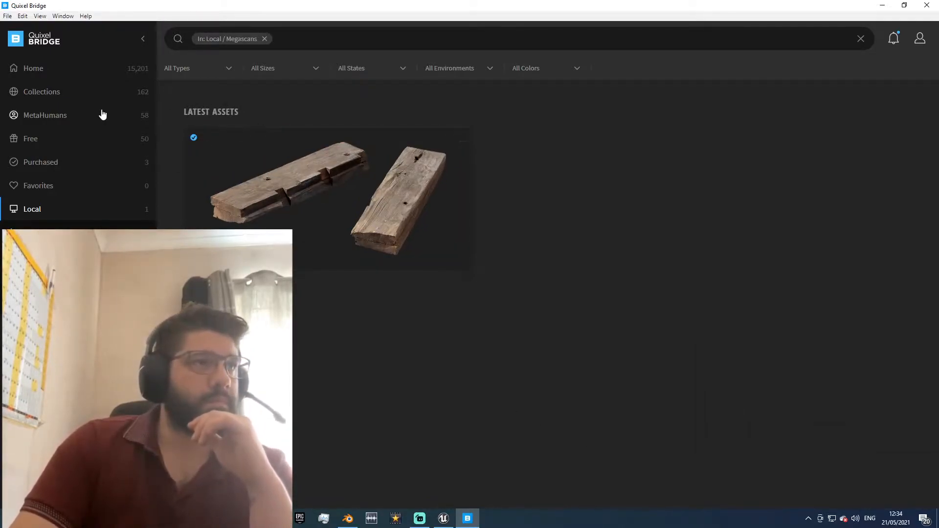
{"action": "left_click", "coordinate": [36, 72]}
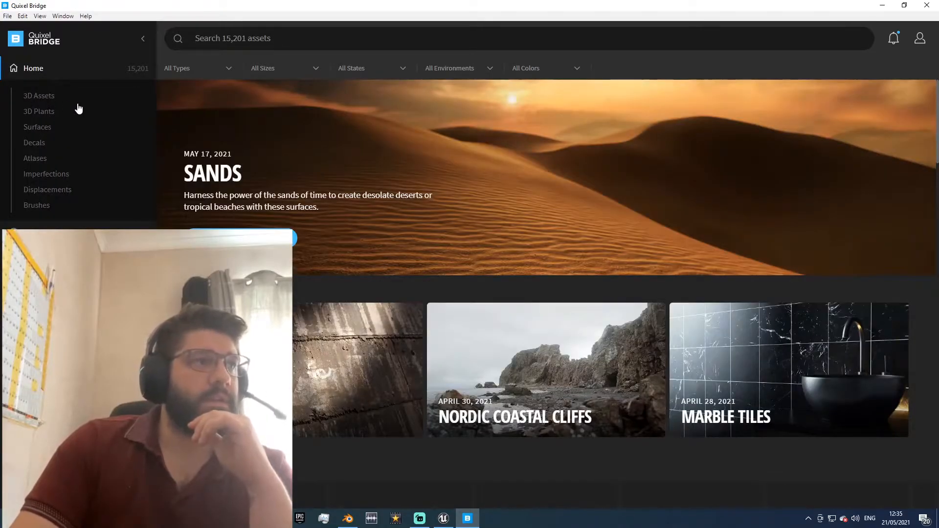
{"action": "left_click", "coordinate": [53, 97]}
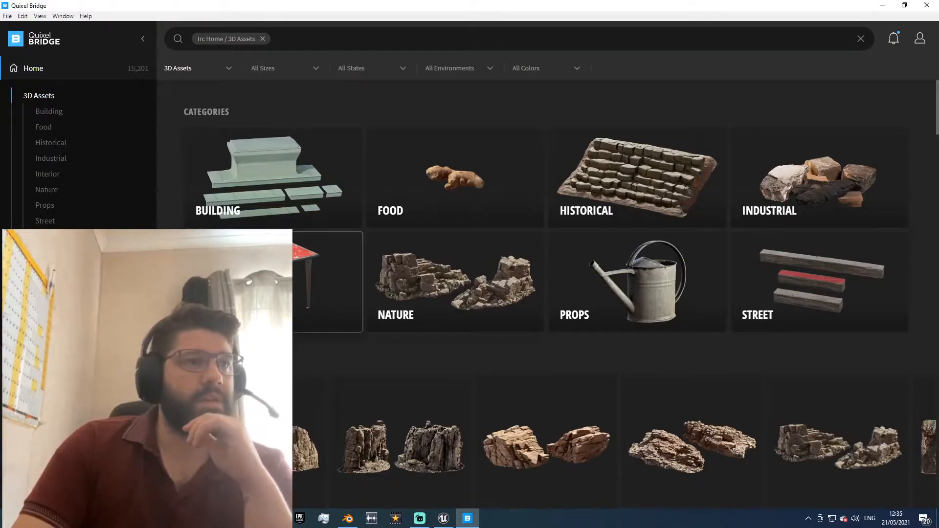
{"action": "left_click", "coordinate": [314, 286]}
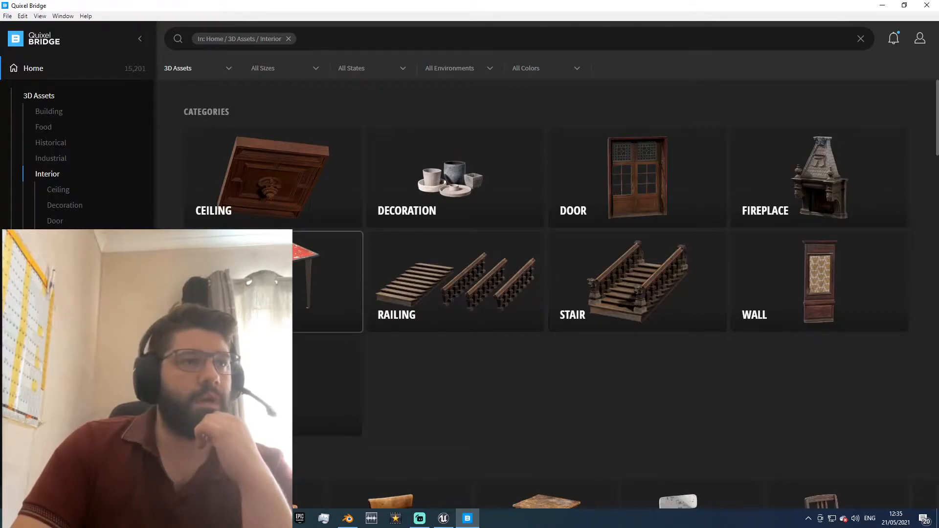
{"action": "left_click", "coordinate": [355, 299]}
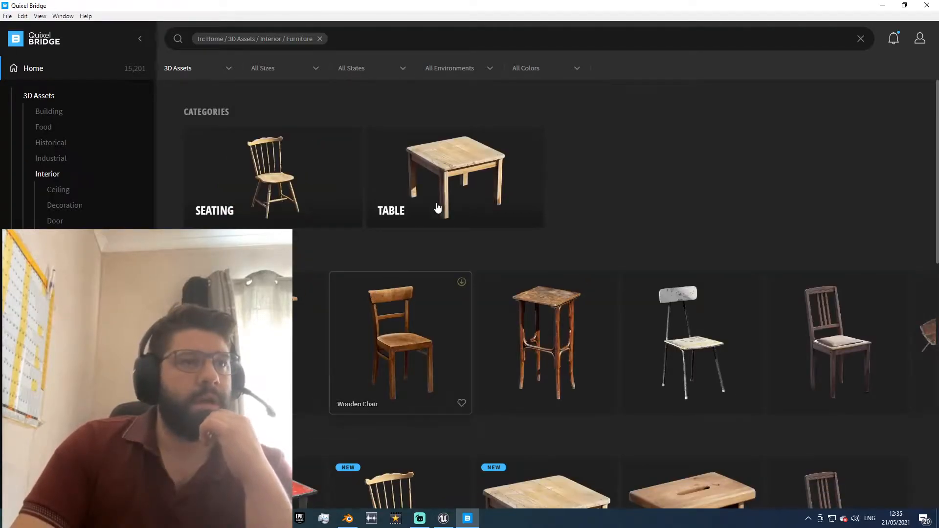
{"action": "scroll", "coordinate": [455, 274], "scroll_direction": "down", "scroll_amount": 5}
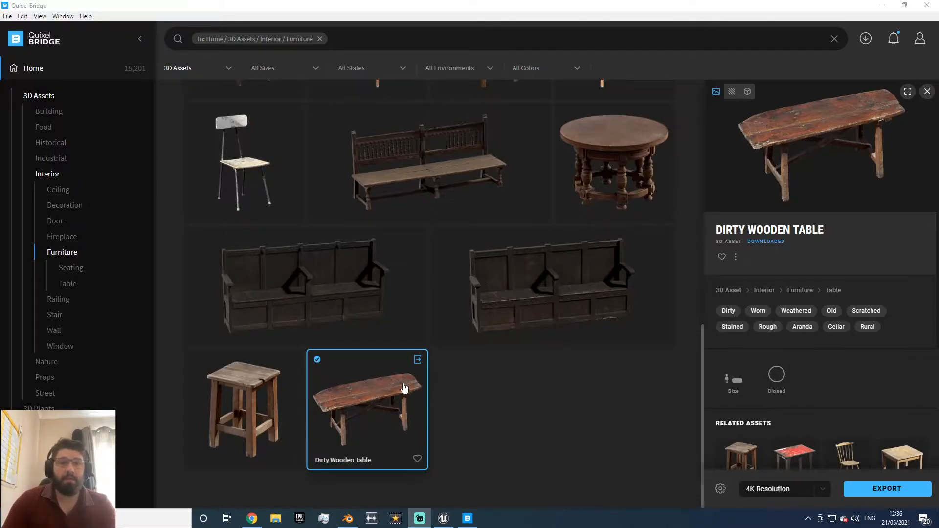
Step: Select the wooden table among the local Megascans assets and export it to Unreal Engine at 4K resolution
{"action": "scroll", "coordinate": [73, 387], "scroll_direction": "down", "scroll_amount": 3}
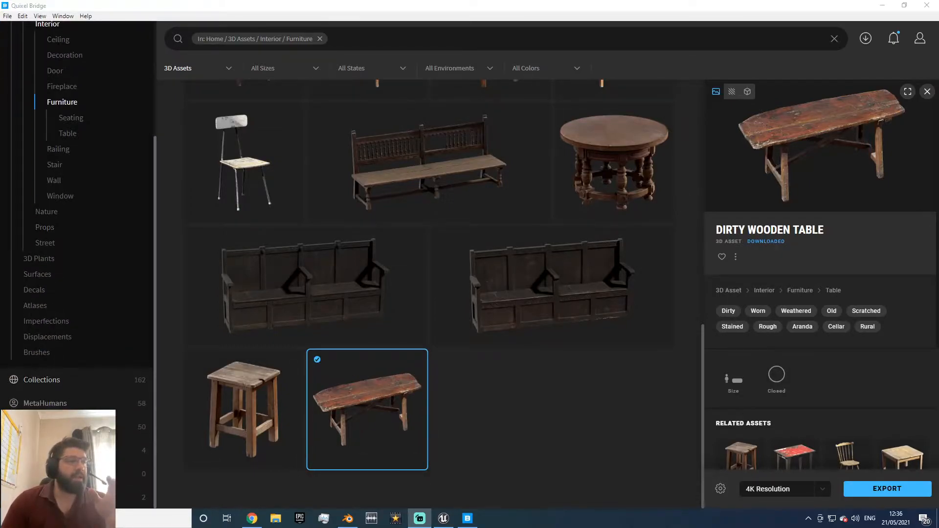
{"action": "left_click", "coordinate": [31, 497]}
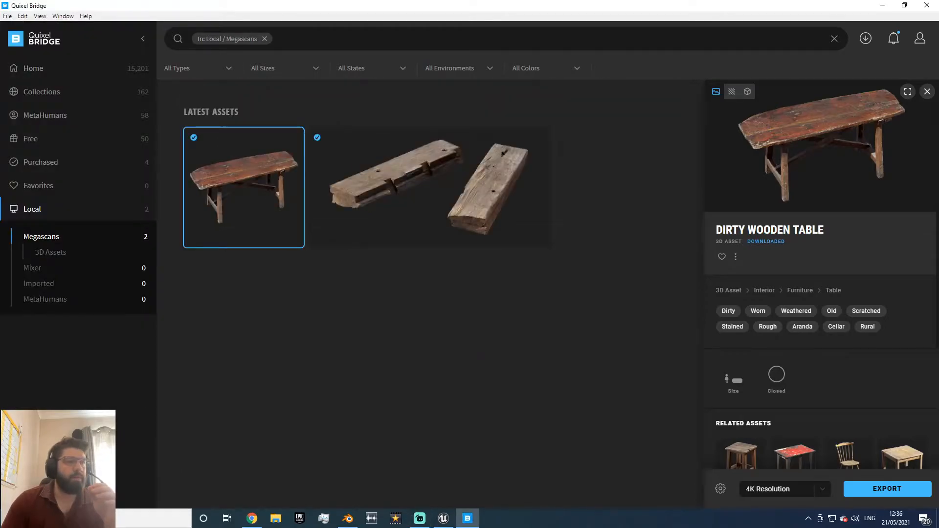
{"action": "left_click", "coordinate": [253, 221]}
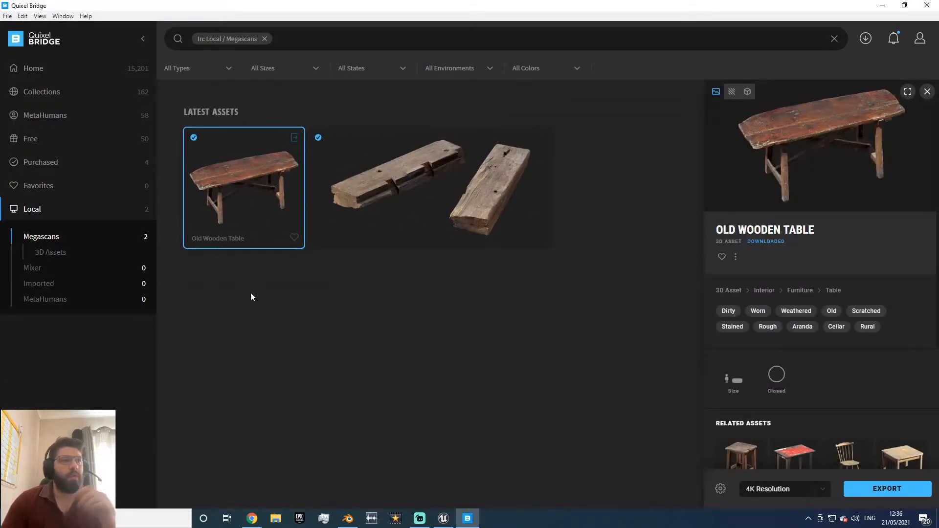
{"action": "left_click", "coordinate": [883, 491]}
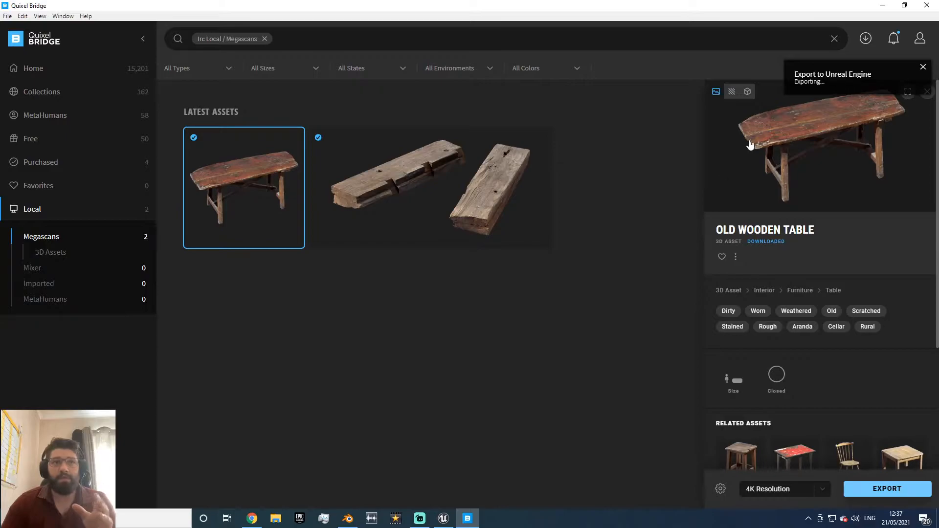
Step: Switch to the Unreal Editor and accept the normal map settings for the imported table texture
{"action": "left_click", "coordinate": [448, 522]}
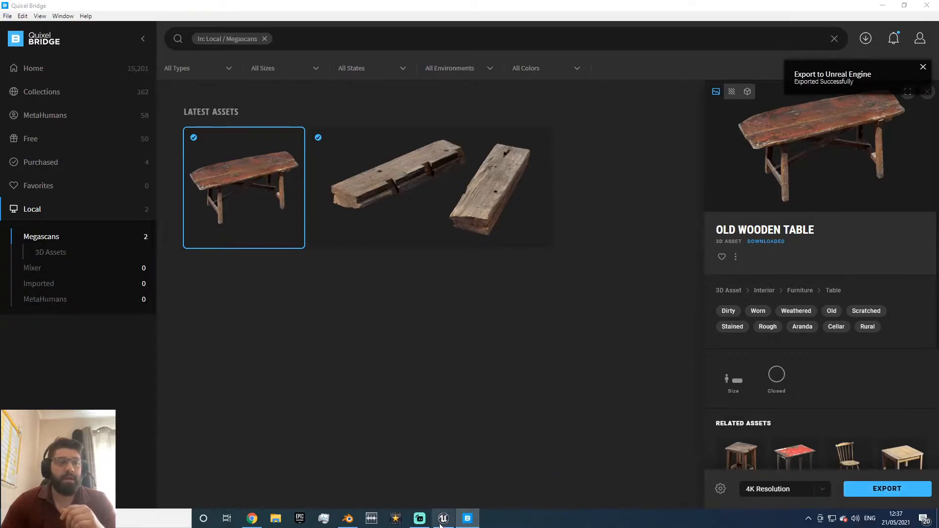
{"action": "mouse_move", "coordinate": [443, 521]}
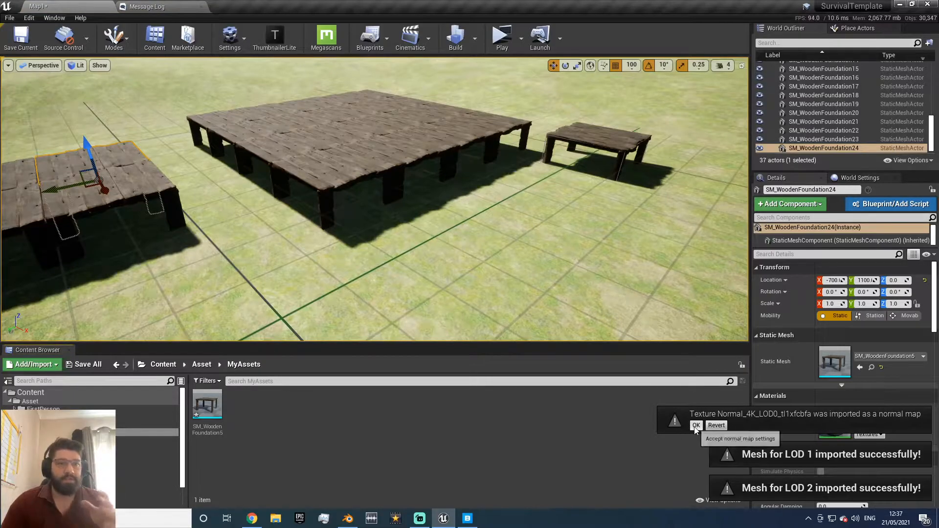
{"action": "left_click", "coordinate": [697, 425]}
Step: Open the old wooden table's folder in Megascans/3D_Assets and place its static mesh on the ground beside the wooden foundations
{"action": "left_click", "coordinate": [163, 365]}
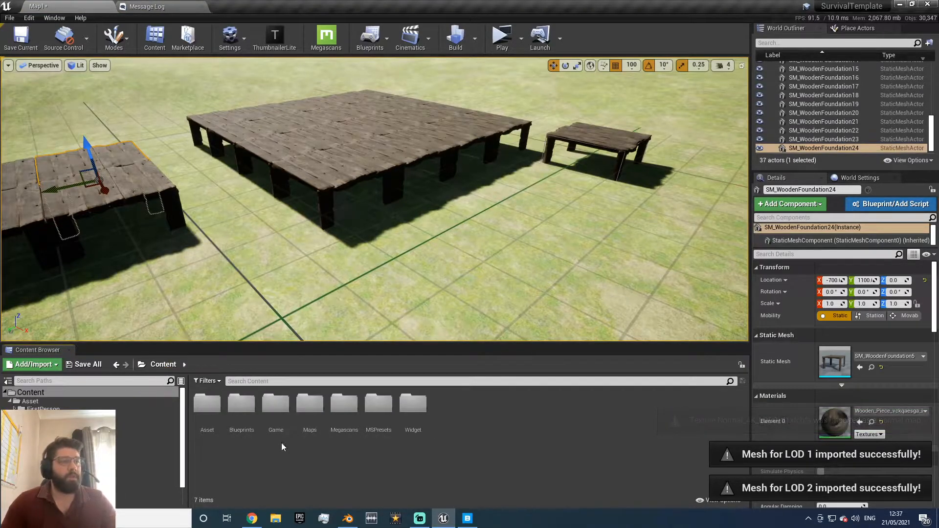
{"action": "double_click", "coordinate": [350, 407]}
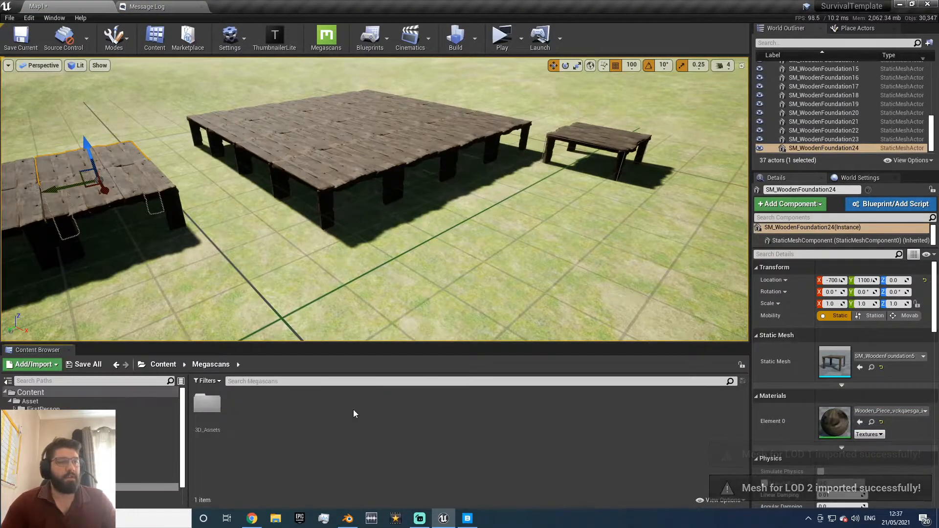
{"action": "double_click", "coordinate": [207, 404]}
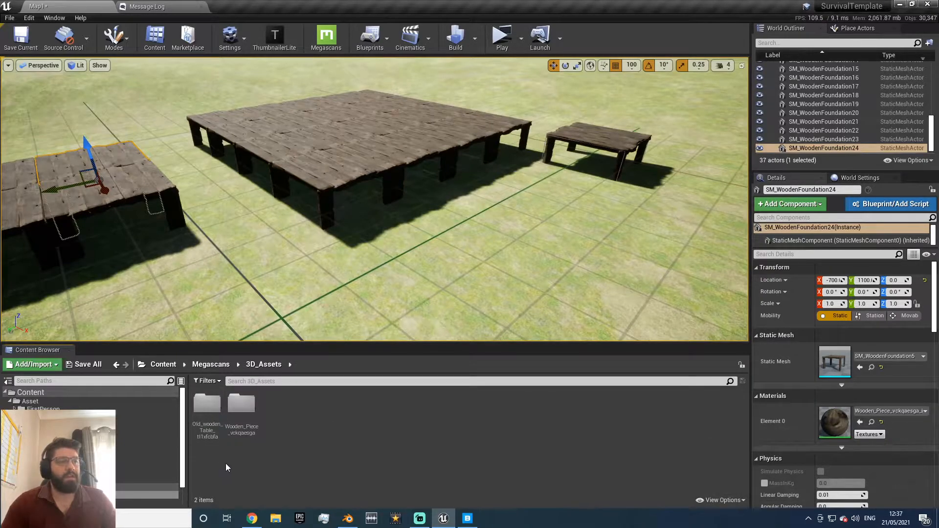
{"action": "double_click", "coordinate": [208, 423]}
{"action": "left_click_drag", "start_coordinate": [276, 404], "coordinate": [441, 294]}
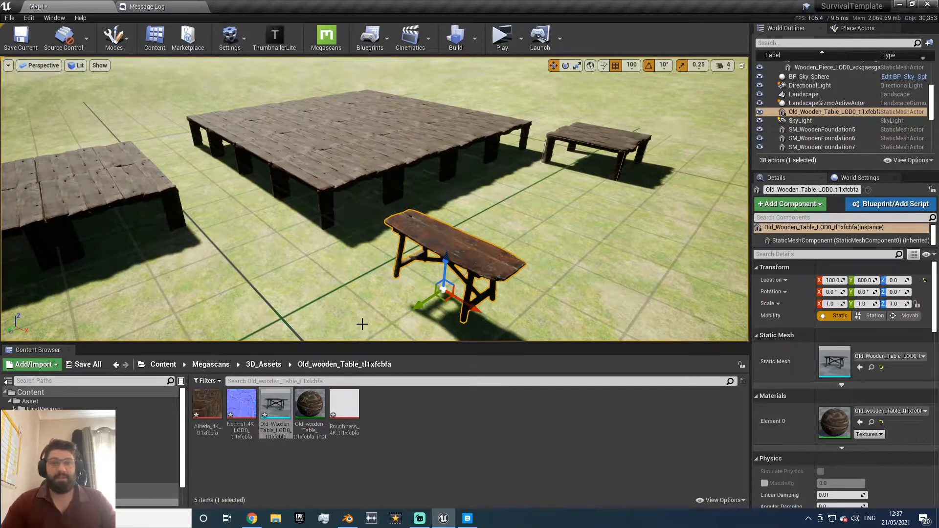
Step: Examine the wooden foundations in the level from several sides, selecting the corner piece of the large platform
{"action": "right_click_drag", "start_coordinate": [301, 265], "coordinate": [333, 271]}
{"action": "left_click", "coordinate": [411, 254]}
{"action": "mouse_move", "coordinate": [273, 169]}
{"action": "right_mouse_down"}
{"action": "mouse_move", "coordinate": [396, 171]}
{"action": "mouse_move", "coordinate": [342, 137]}
{"action": "mouse_move", "coordinate": [367, 161]}
{"action": "mouse_move", "coordinate": [377, 151]}
{"action": "mouse_move", "coordinate": [406, 159]}
{"action": "mouse_move", "coordinate": [396, 152]}
{"action": "mouse_move", "coordinate": [285, 182]}
{"action": "right_mouse_up"}
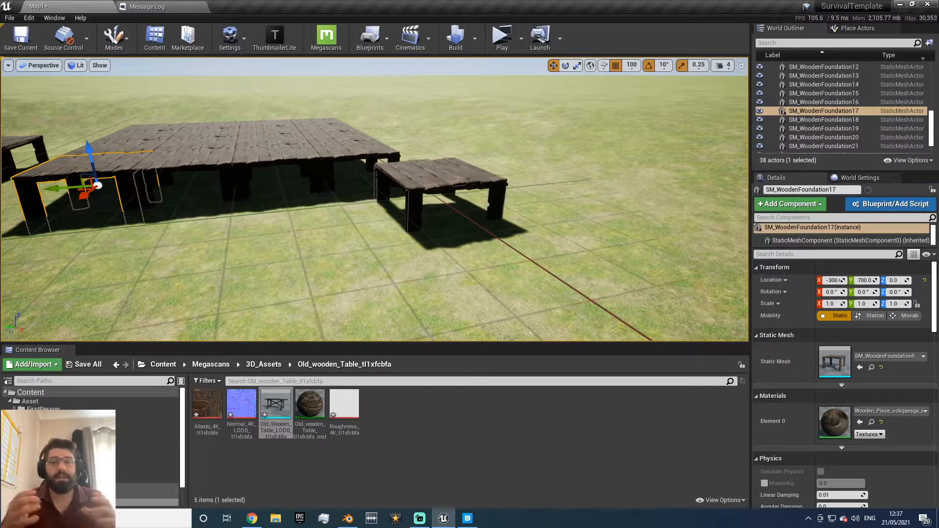
{"action": "mouse_move", "coordinate": [301, 226]}
{"action": "right_mouse_down"}
{"action": "mouse_move", "coordinate": [372, 220]}
{"action": "mouse_move", "coordinate": [416, 245]}
{"action": "mouse_move", "coordinate": [477, 244]}
{"action": "mouse_move", "coordinate": [381, 250]}
{"action": "mouse_move", "coordinate": [300, 227]}
{"action": "right_mouse_up"}
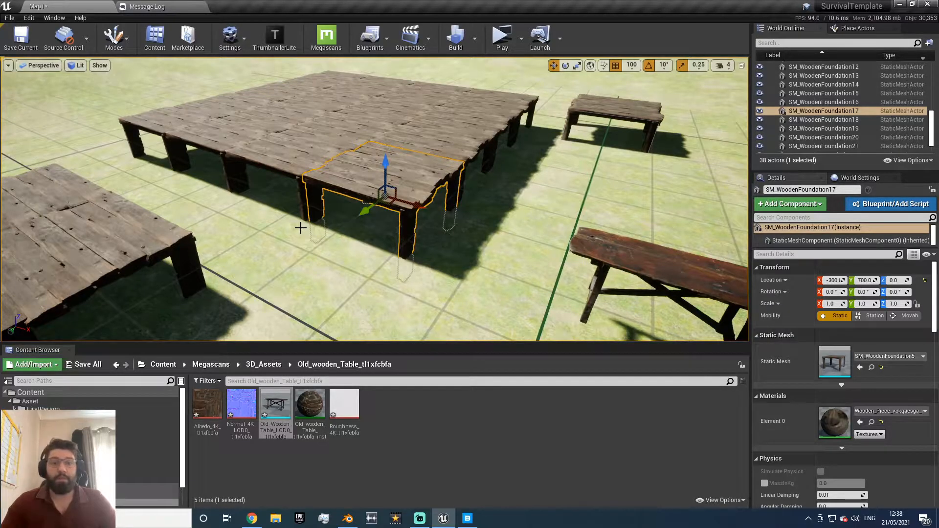
{"action": "mouse_move", "coordinate": [331, 258]}
{"action": "right_mouse_down"}
{"action": "mouse_move", "coordinate": [372, 258]}
{"action": "mouse_move", "coordinate": [347, 242]}
{"action": "mouse_move", "coordinate": [334, 257]}
{"action": "right_mouse_up"}
{"action": "key", "text": "d"}
{"action": "key", "text": "w"}
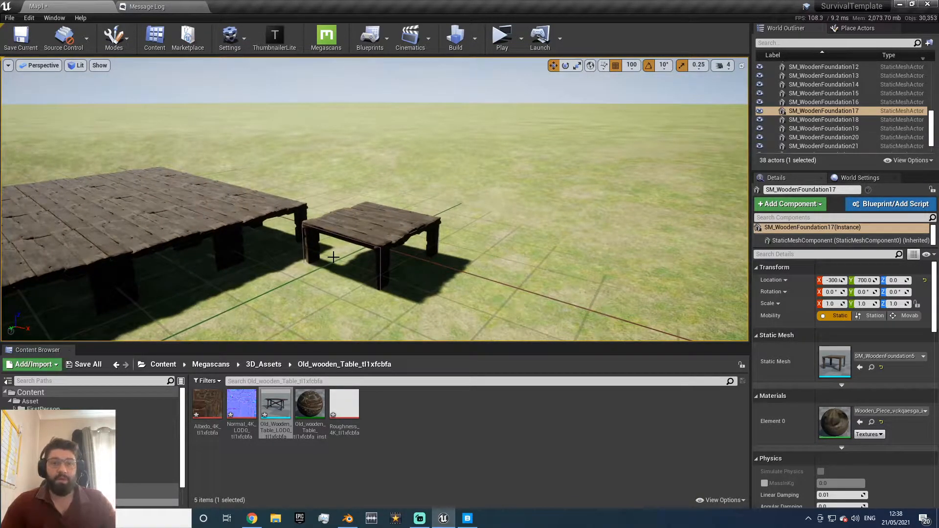
Step: Go back to the root Content folder and look over the wooden platforms and the table from above
{"action": "right_click_drag", "start_coordinate": [364, 252], "coordinate": [288, 257]}
{"action": "key", "text": "d"}
{"action": "left_click", "coordinate": [163, 365]}
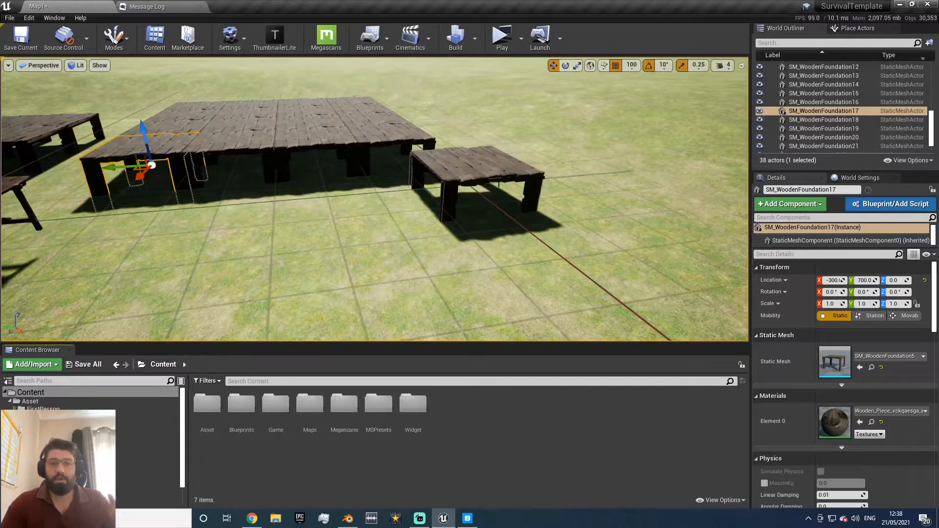
{"action": "right_click_drag", "start_coordinate": [344, 238], "coordinate": [425, 197]}
{"action": "right_click_drag", "start_coordinate": [317, 250], "coordinate": [495, 289]}
{"action": "right_click_drag", "start_coordinate": [216, 181], "coordinate": [245, 196]}
{"action": "scroll", "coordinate": [812, 119], "scroll_direction": "up", "scroll_amount": 6}
{"action": "mouse_move", "coordinate": [445, 191]}
{"action": "right_mouse_down"}
{"action": "mouse_move", "coordinate": [293, 196]}
{"action": "mouse_move", "coordinate": [362, 216]}
{"action": "mouse_move", "coordinate": [443, 201]}
{"action": "right_mouse_up"}
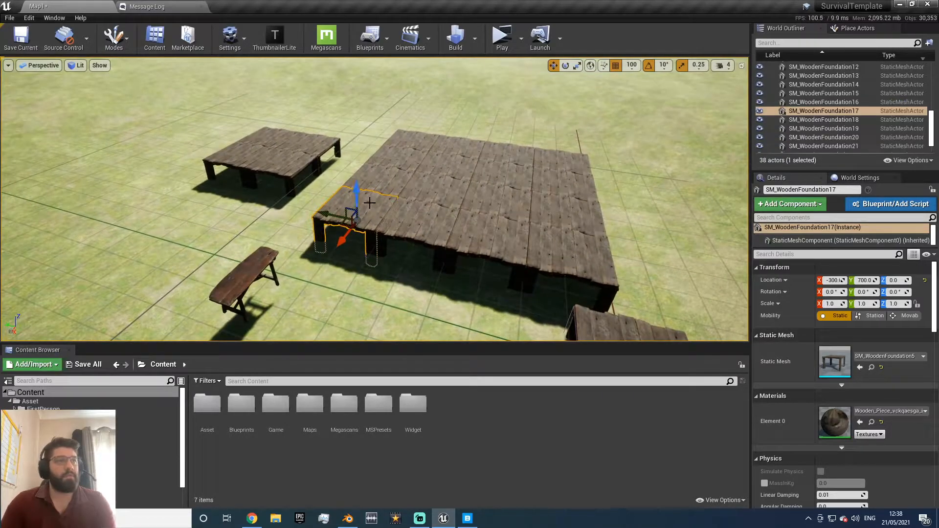
Step: Delete the row of four foundation pieces on the large platform's side facing the small platform
{"action": "key", "text": "Delete"}
{"action": "left_click", "coordinate": [365, 203]}
{"action": "key", "text": "Delete"}
{"action": "left_click", "coordinate": [405, 149]}
{"action": "key", "text": "Delete"}
{"action": "left_click", "coordinate": [409, 141]}
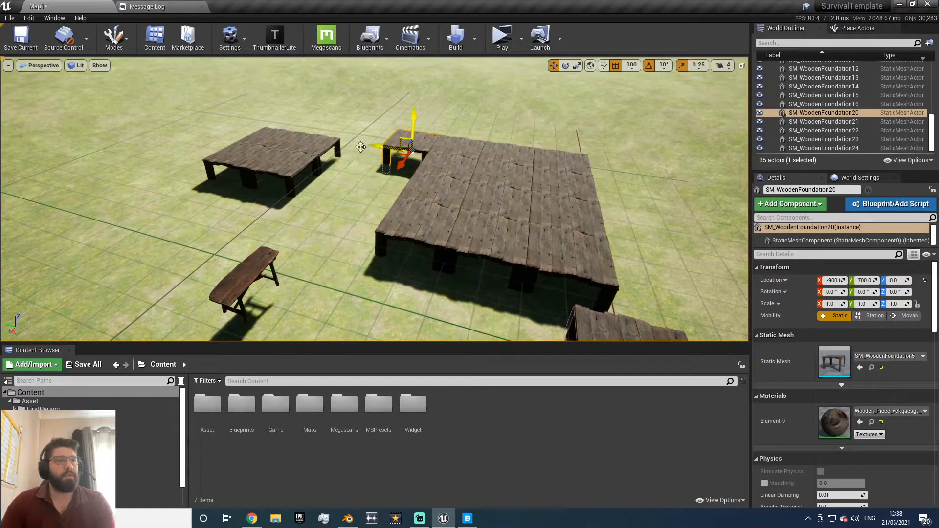
{"action": "key", "text": "Delete"}
Step: Delete all four foundation pieces of the separate small platform
{"action": "left_click", "coordinate": [291, 161]}
{"action": "key", "text": "Delete"}
{"action": "left_click", "coordinate": [304, 143]}
{"action": "key", "text": "Delete"}
{"action": "left_click", "coordinate": [276, 143]}
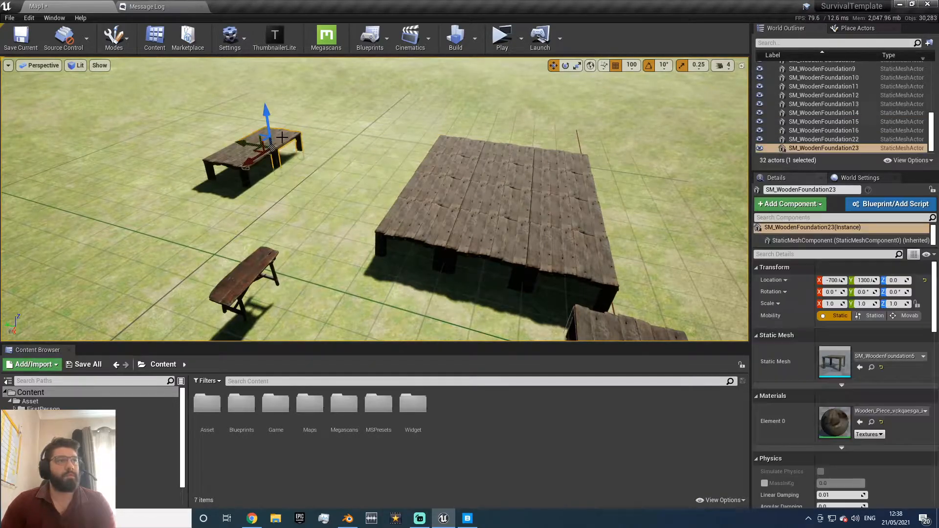
{"action": "key", "text": "Delete"}
{"action": "left_click", "coordinate": [241, 159]}
{"action": "key", "text": "Delete"}
Step: Delete the next rows of foundation pieces from the large platform, leaving only its far row
{"action": "left_click", "coordinate": [472, 238]}
{"action": "key", "text": "Delete"}
{"action": "left_click", "coordinate": [425, 224]}
{"action": "key", "text": "Delete"}
{"action": "key", "text": "Delete"}
{"action": "left_click", "coordinate": [504, 152]}
{"action": "key", "text": "Delete"}
{"action": "left_click", "coordinate": [500, 174]}
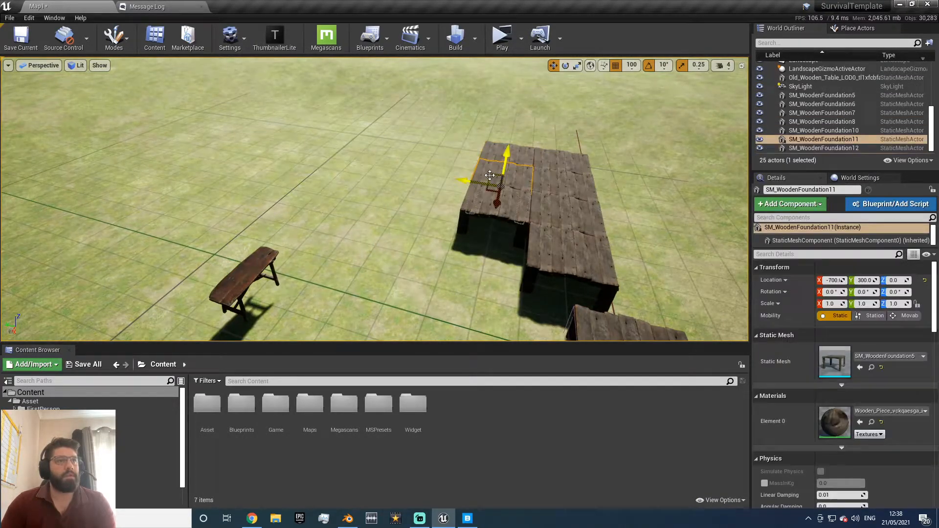
{"action": "key", "text": "Delete"}
{"action": "left_click", "coordinate": [499, 200]}
{"action": "key", "text": "Delete"}
Step: Delete the remaining row of the large platform so only the original plank-built foundation stays
{"action": "left_click", "coordinate": [565, 212]}
{"action": "left_click", "coordinate": [572, 249]}
{"action": "key", "text": "Delete"}
{"action": "left_click", "coordinate": [563, 164]}
{"action": "key", "text": "Delete"}
{"action": "right_click_drag", "start_coordinate": [563, 164], "coordinate": [734, 205]}
{"action": "right_click_drag", "start_coordinate": [344, 184], "coordinate": [341, 185]}
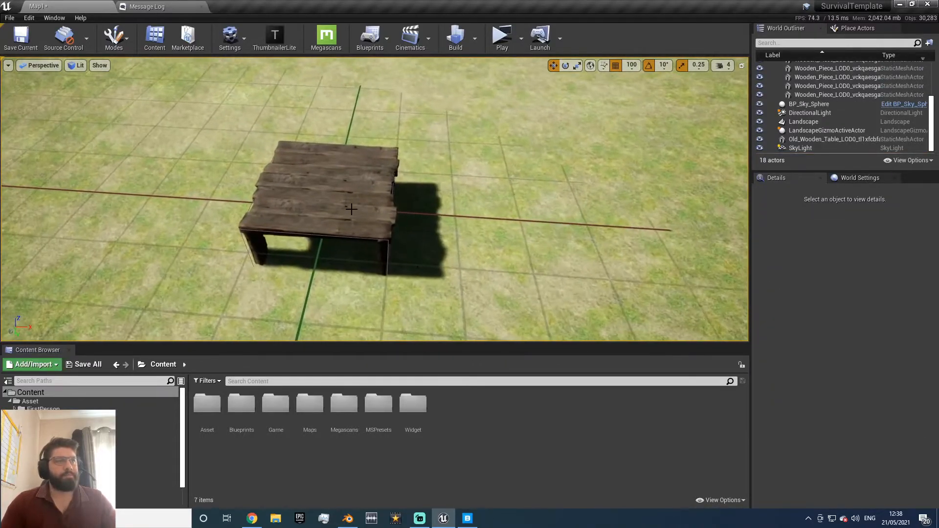
Step: Select the original foundation's parent BlockingVolume and move it with its planks to X -600
{"action": "left_click", "coordinate": [341, 187]}
{"action": "left_click", "coordinate": [333, 203]}
{"action": "left_click", "coordinate": [333, 213]}
{"action": "left_click", "coordinate": [340, 229]}
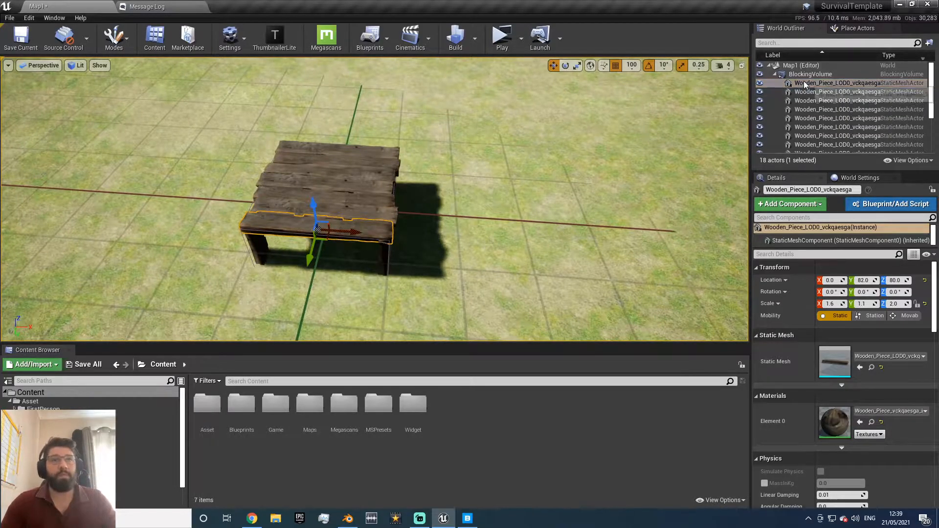
{"action": "left_click", "coordinate": [832, 74]}
{"action": "left_click_drag", "start_coordinate": [360, 207], "coordinate": [7, 190]}
{"action": "mouse_move", "coordinate": [357, 244]}
{"action": "right_mouse_down"}
{"action": "mouse_move", "coordinate": [401, 233]}
{"action": "mouse_move", "coordinate": [358, 246]}
{"action": "right_mouse_up"}
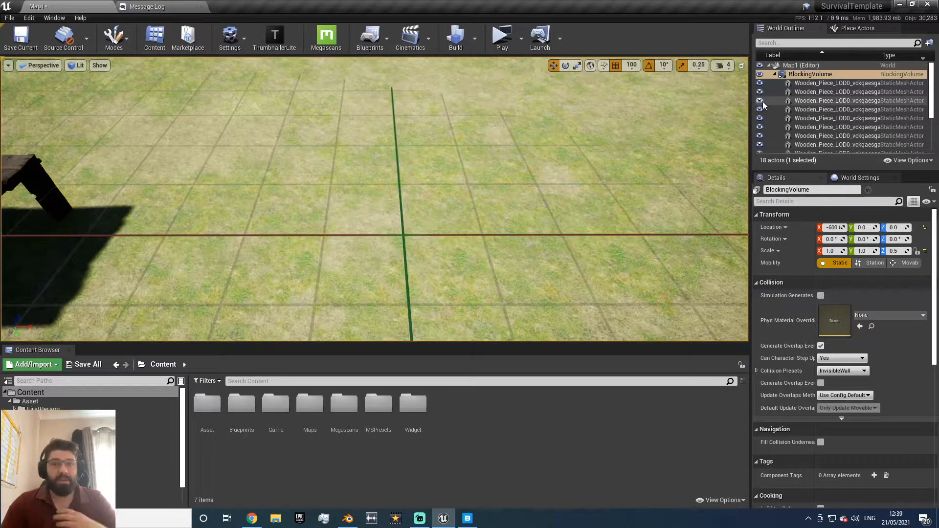
Step: Place a new Blocking Volume at the world origin and set its Z location to 0
{"action": "left_click", "coordinate": [857, 28]}
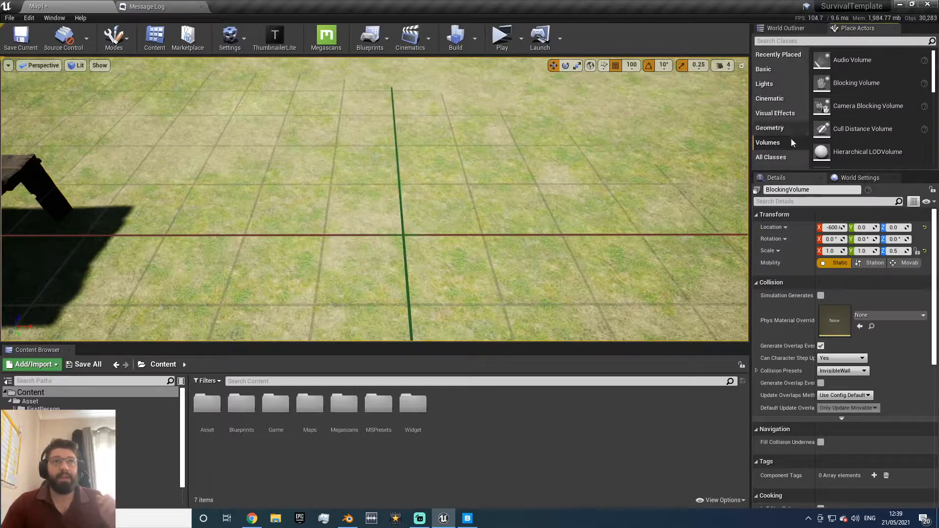
{"action": "left_click_drag", "start_coordinate": [854, 83], "coordinate": [409, 236]}
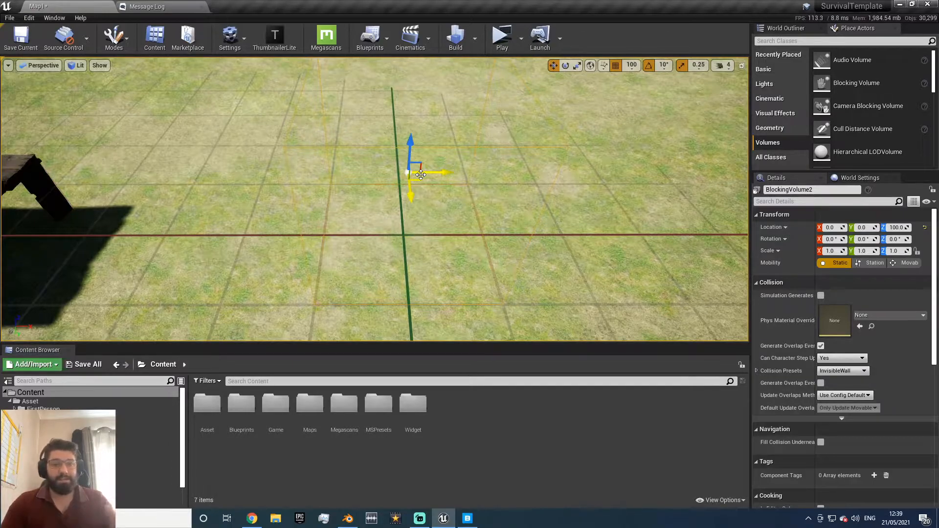
{"action": "left_click", "coordinate": [830, 228]}
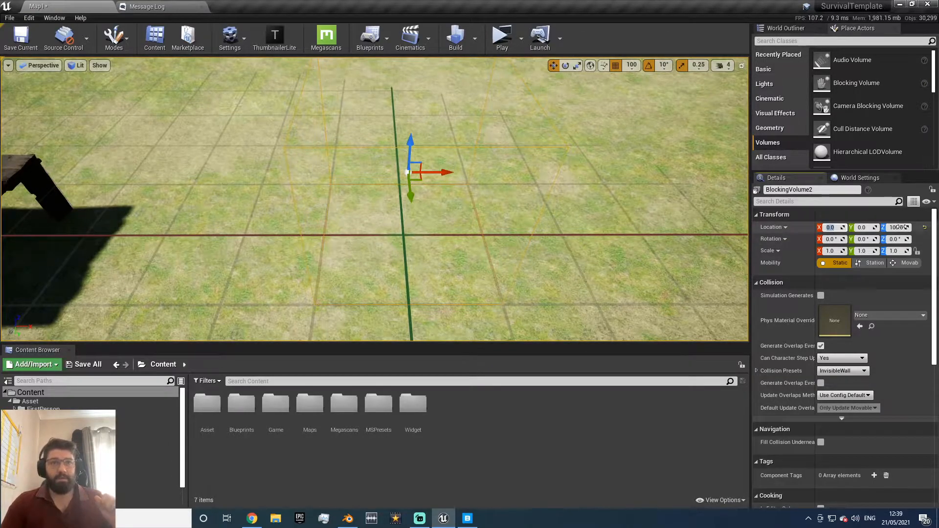
{"action": "left_click", "coordinate": [895, 227]}
{"action": "type", "text": "0"}
{"action": "key", "text": "Return"}
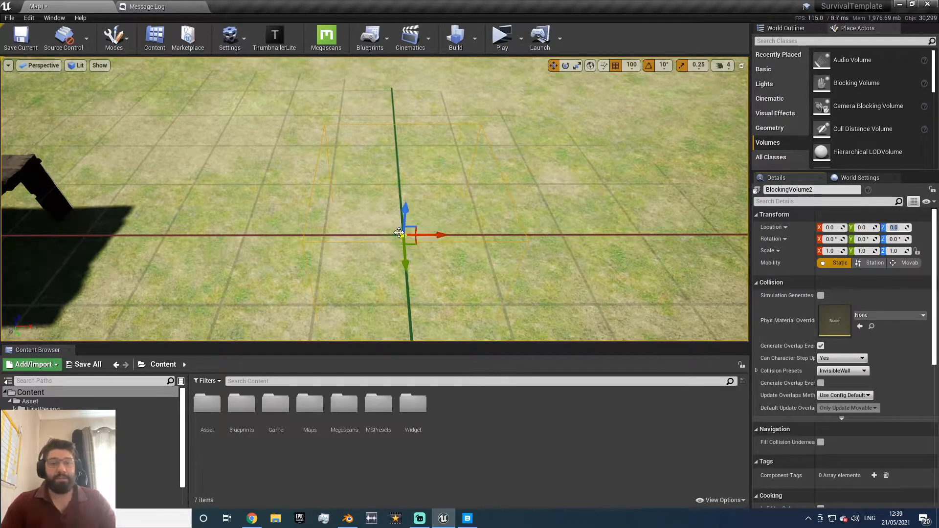
Step: Examine the new blocking volume's outline and the original foundation from several sides, keeping the new volume selected
{"action": "right_click_drag", "start_coordinate": [382, 236], "coordinate": [245, 211]}
{"action": "left_click", "coordinate": [411, 161]}
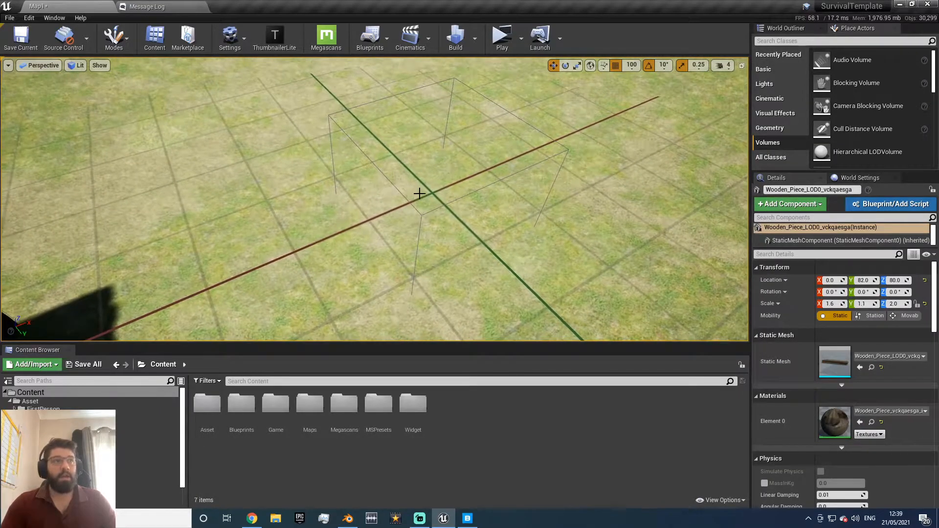
{"action": "left_click", "coordinate": [407, 201]}
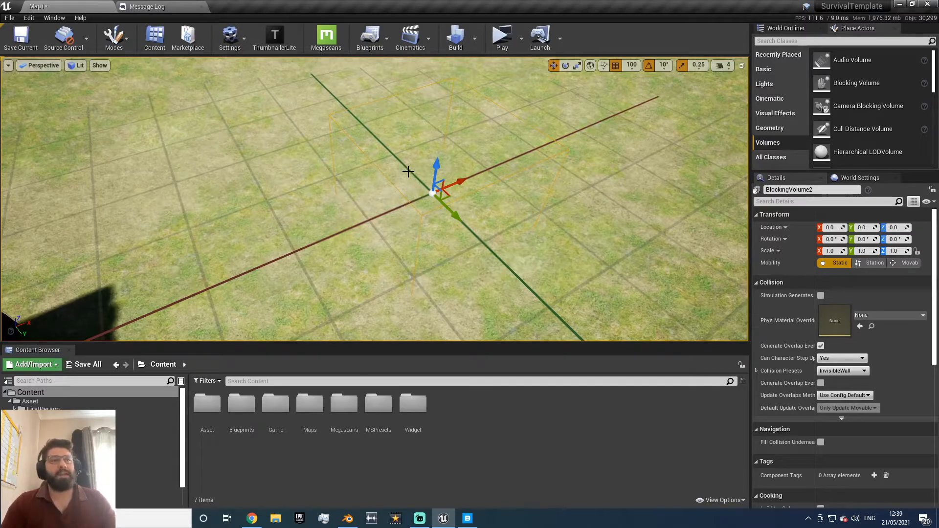
{"action": "right_click_drag", "start_coordinate": [350, 205], "coordinate": [195, 210]}
{"action": "key", "text": "a"}
{"action": "key", "text": "a"}
{"action": "key", "text": "d"}
{"action": "key", "text": "a"}
{"action": "key", "text": "d"}
{"action": "key", "text": "a"}
{"action": "right_click_drag", "start_coordinate": [364, 227], "coordinate": [329, 226]}
{"action": "key", "text": "d"}
{"action": "key", "text": "e"}
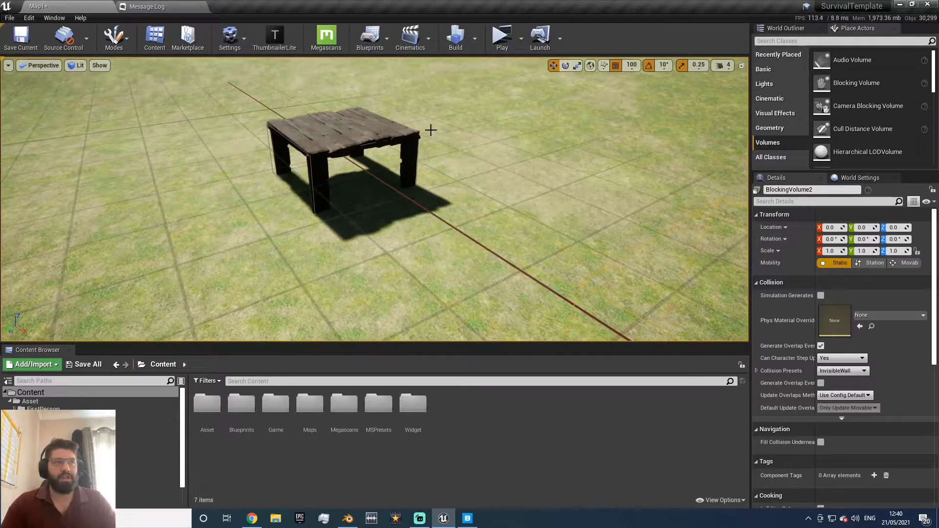
{"action": "key", "text": "f"}
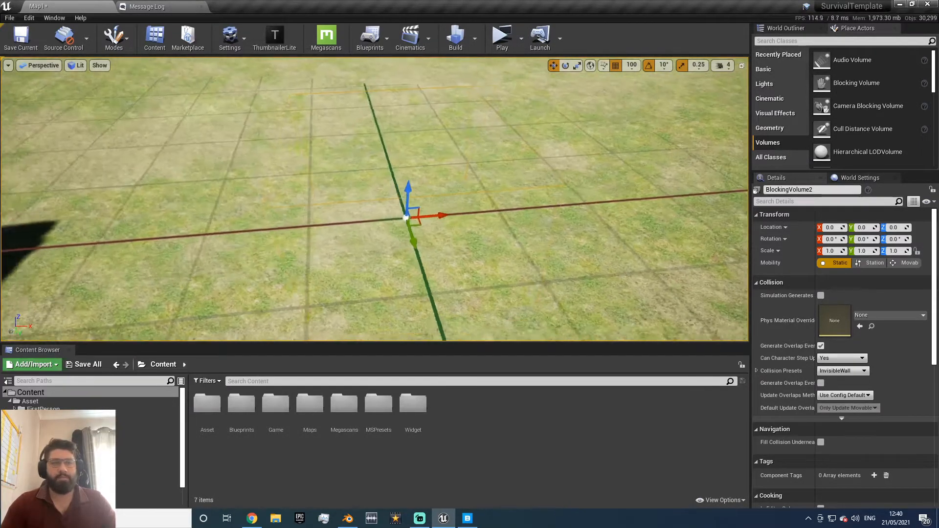
Step: Open the wooden piece's folder in Megascans/3D_Assets and place its static mesh at the centre of the new blocking volume
{"action": "left_click", "coordinate": [343, 402]}
{"action": "double_click", "coordinate": [343, 401]}
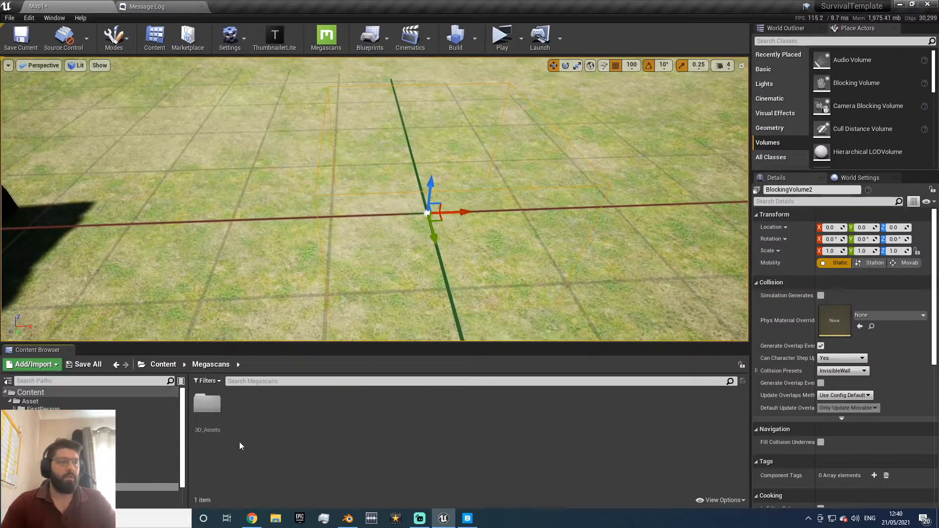
{"action": "double_click", "coordinate": [204, 416]}
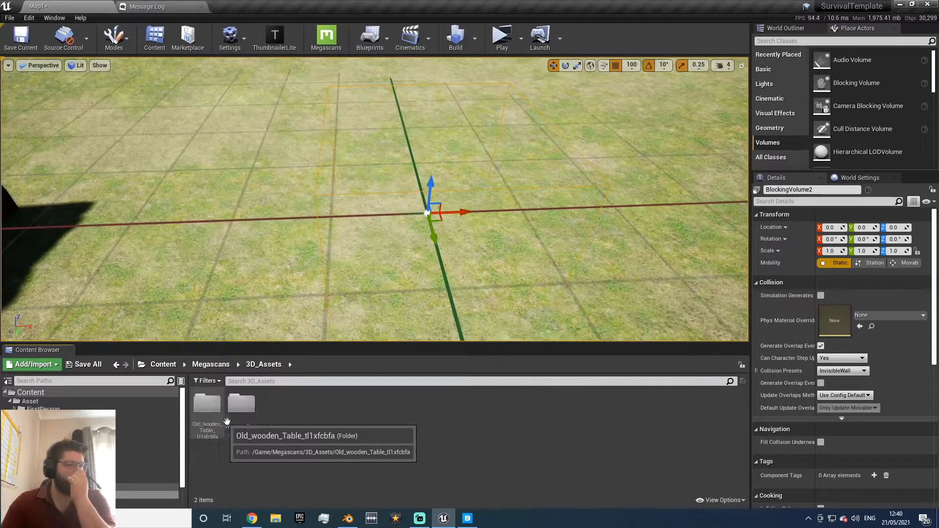
{"action": "double_click", "coordinate": [241, 404]}
{"action": "left_click_drag", "start_coordinate": [310, 409], "coordinate": [413, 211]}
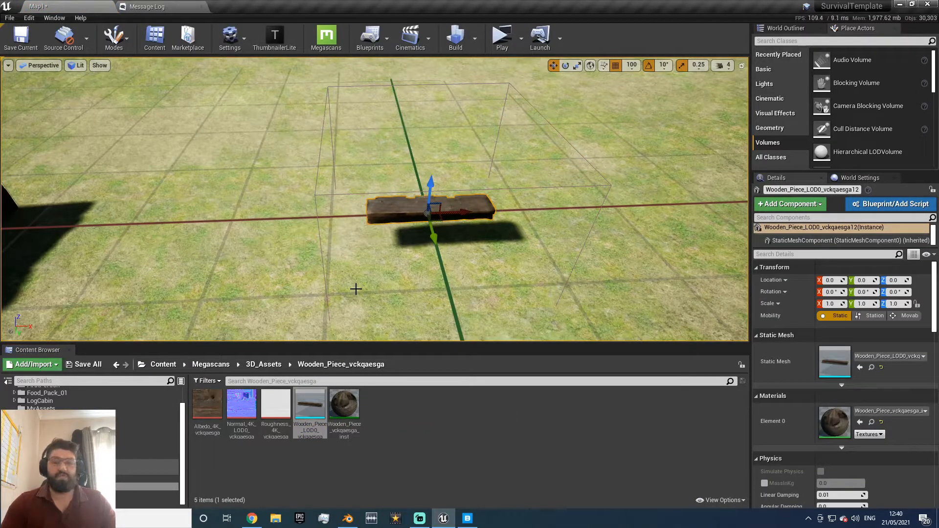
Step: Raise the plank and, with the position grid snap set to 5, move it to Y 90, Z 85 at the volume's edge
{"action": "right_click_drag", "start_coordinate": [349, 264], "coordinate": [446, 220]}
{"action": "key", "text": "a"}
{"action": "left_click_drag", "start_coordinate": [466, 235], "coordinate": [465, 178]}
{"action": "right_click_drag", "start_coordinate": [384, 162], "coordinate": [394, 83]}
{"action": "key", "text": "q"}
{"action": "key", "text": "e"}
{"action": "key", "text": "s"}
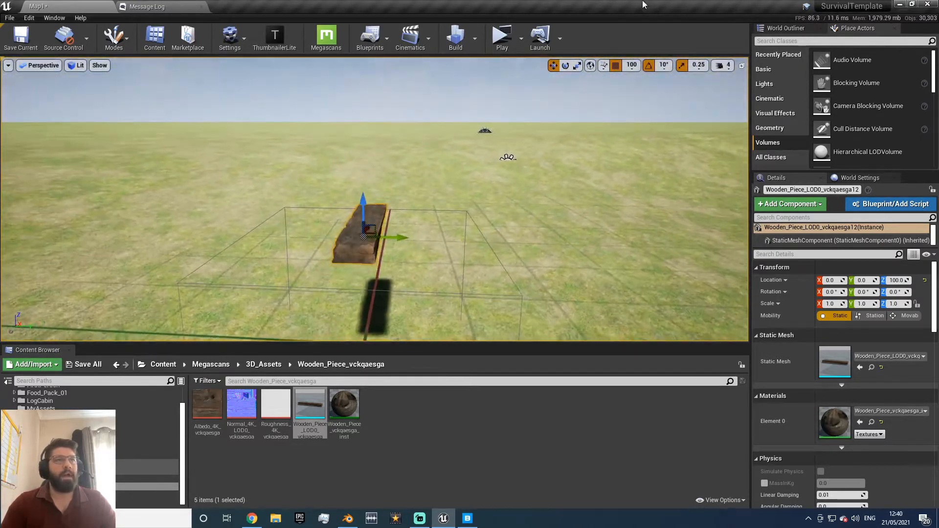
{"action": "left_click", "coordinate": [631, 65]}
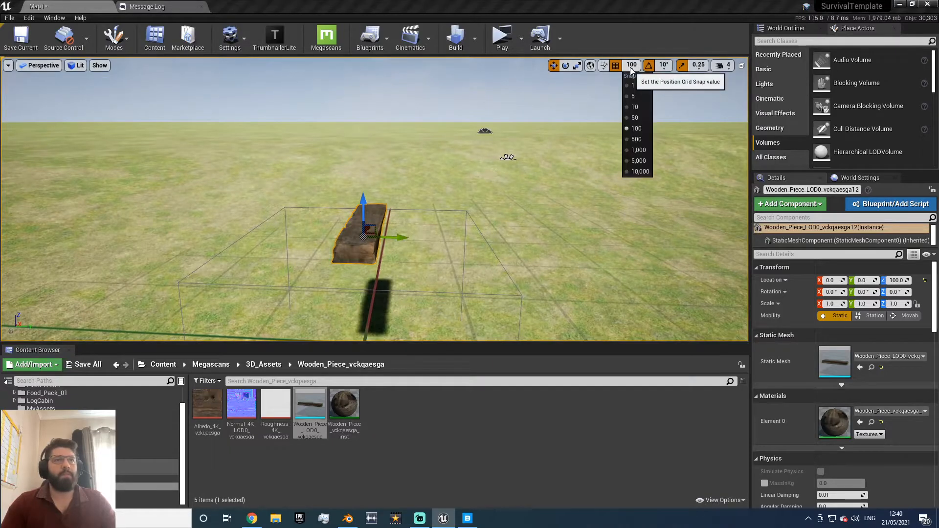
{"action": "left_click", "coordinate": [632, 96]}
{"action": "left_click_drag", "start_coordinate": [363, 210], "coordinate": [409, 259]}
{"action": "right_click_drag", "start_coordinate": [408, 259], "coordinate": [442, 255]}
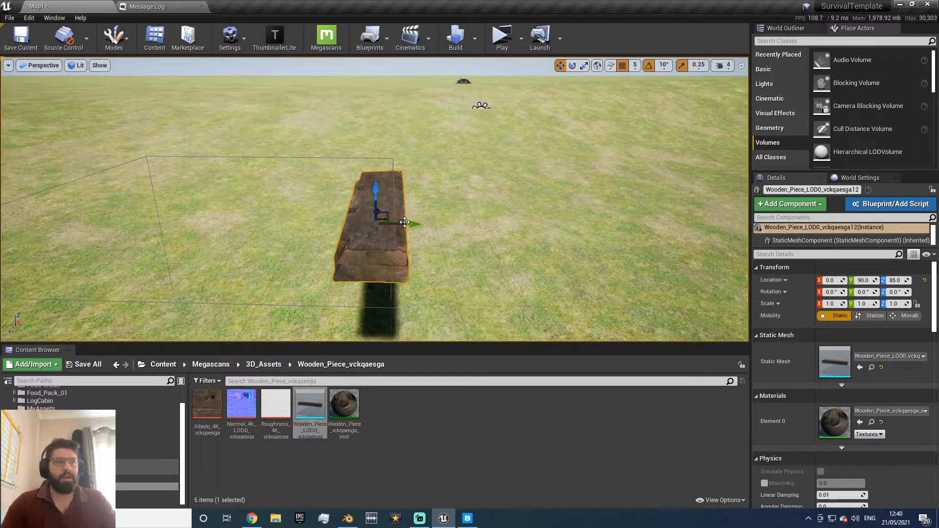
Step: Set the position grid snap to 1 and move the plank inward to Y 85
{"action": "left_click", "coordinate": [641, 68]}
{"action": "left_click", "coordinate": [641, 87]}
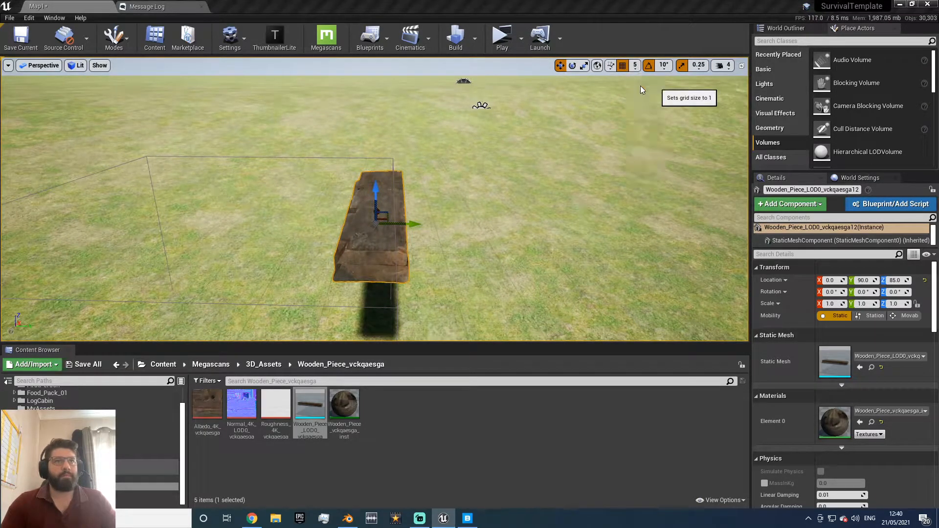
{"action": "mouse_move", "coordinate": [407, 224]}
{"action": "left_mouse_down"}
{"action": "mouse_move", "coordinate": [388, 225]}
{"action": "mouse_move", "coordinate": [396, 224]}
{"action": "left_mouse_up"}
Step: Check the transform values of a top plank on the original foundation and reselect the new plank
{"action": "right_click_drag", "start_coordinate": [396, 225], "coordinate": [342, 265]}
{"action": "right_click_drag", "start_coordinate": [370, 149], "coordinate": [280, 199]}
{"action": "left_click", "coordinate": [280, 201]}
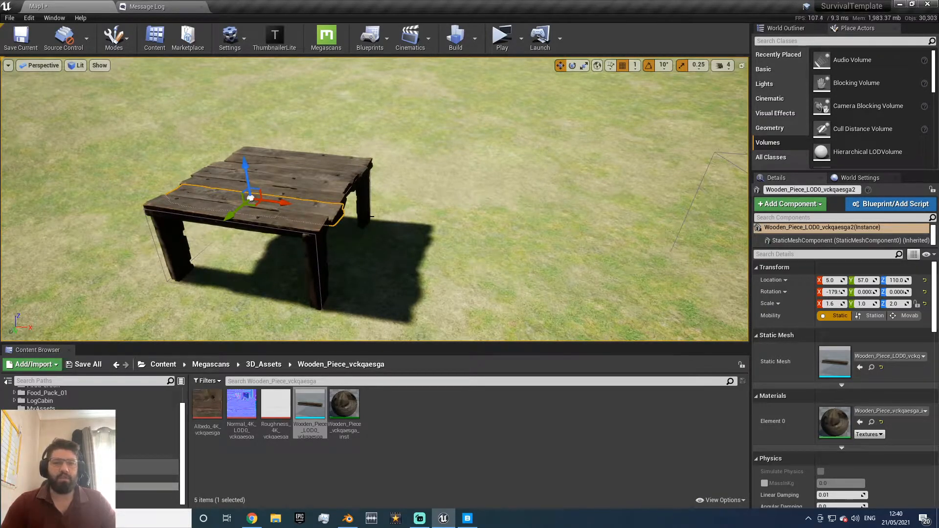
{"action": "right_click_drag", "start_coordinate": [365, 231], "coordinate": [370, 230]}
{"action": "left_click", "coordinate": [467, 198]}
{"action": "right_click_drag", "start_coordinate": [468, 198], "coordinate": [588, 196]}
{"action": "right_click_drag", "start_coordinate": [645, 255], "coordinate": [645, 269]}
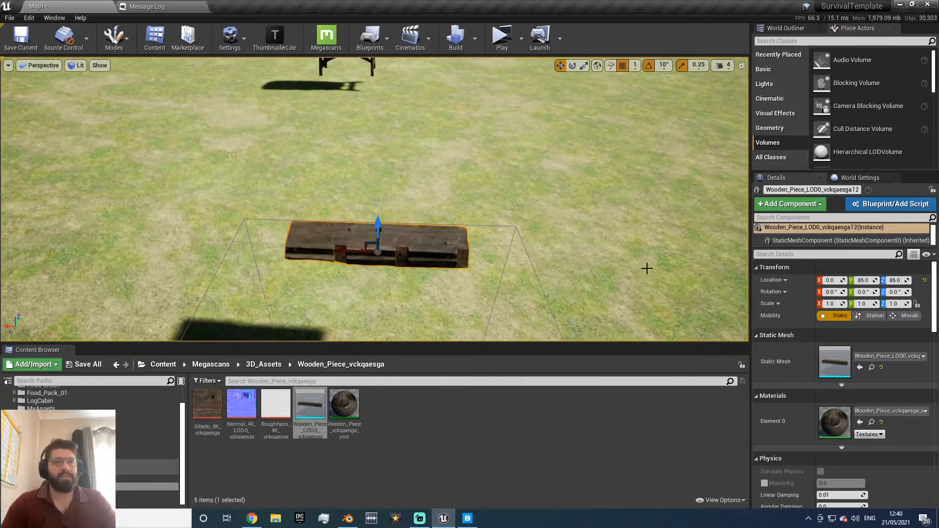
Step: Stretch the new plank across the blocking volume's width by setting its X scale to 1.6
{"action": "key", "text": "space"}
{"action": "key", "text": "space"}
{"action": "left_click_drag", "start_coordinate": [346, 251], "coordinate": [321, 251]}
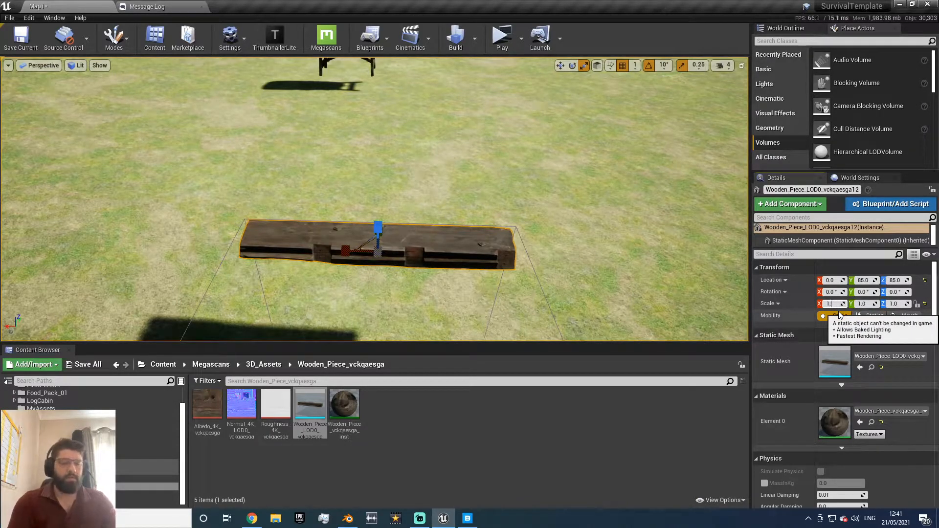
{"action": "key", "text": "Return"}
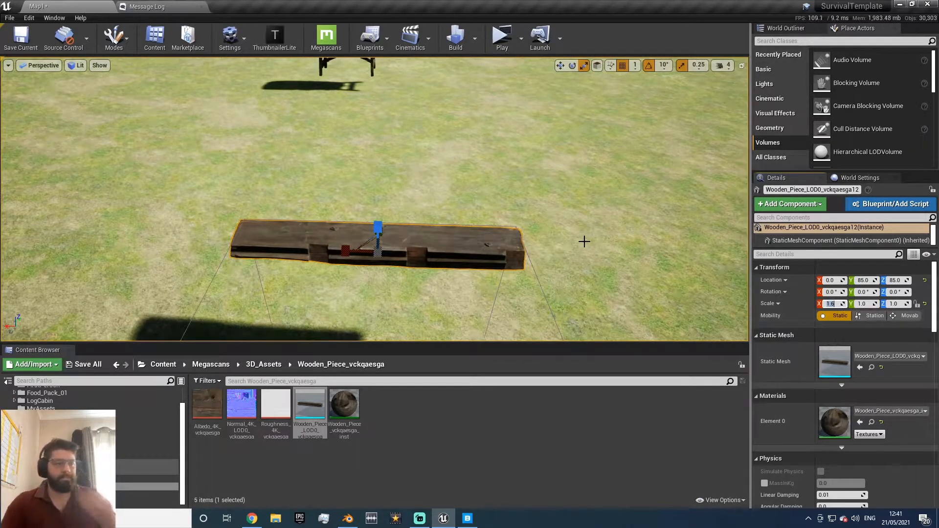
Step: Duplicate the plank to Y 56 beside the first, flip the copy over by 180° and raise it to Z 100
{"action": "right_click_drag", "start_coordinate": [440, 237], "coordinate": [352, 179]}
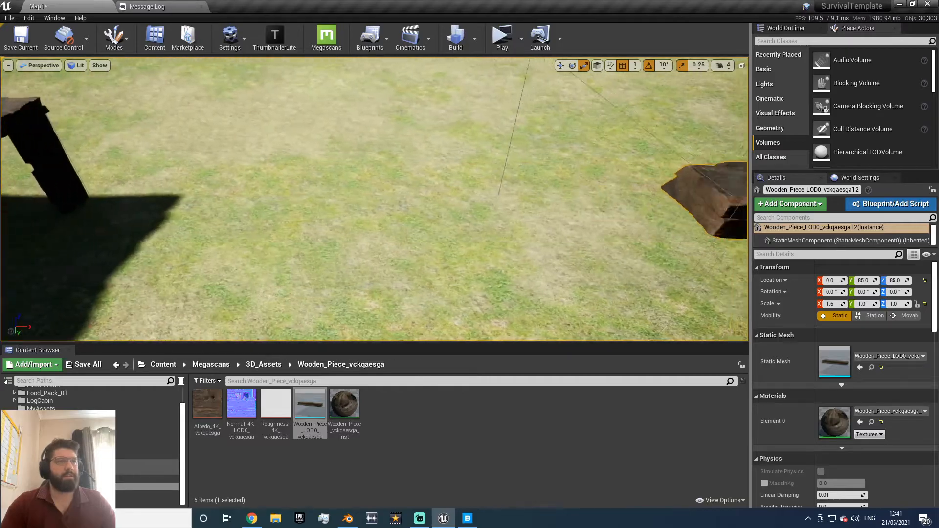
{"action": "right_click_drag", "start_coordinate": [374, 199], "coordinate": [274, 194]}
{"action": "right_click_drag", "start_coordinate": [430, 245], "coordinate": [477, 251]}
{"action": "key", "text": "w"}
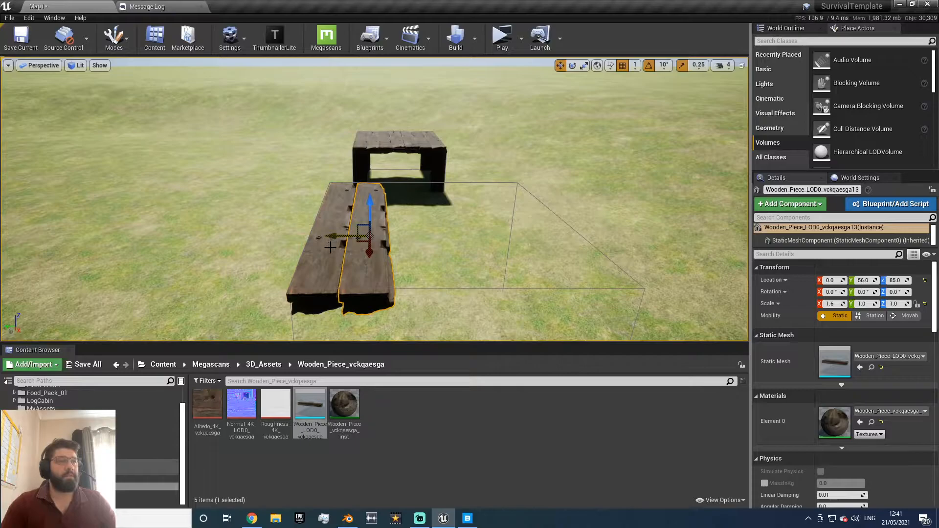
{"action": "key", "text": "e"}
{"action": "left_click_drag", "start_coordinate": [397, 197], "coordinate": [370, 286]}
{"action": "key", "text": "w"}
{"action": "left_click_drag", "start_coordinate": [371, 212], "coordinate": [370, 185]}
Step: Duplicate the flipped second plank to Y 25 as the third floor board
{"action": "left_click_drag", "start_coordinate": [351, 220], "coordinate": [440, 244]}
{"action": "key", "text": "e"}
{"action": "key", "text": "w"}
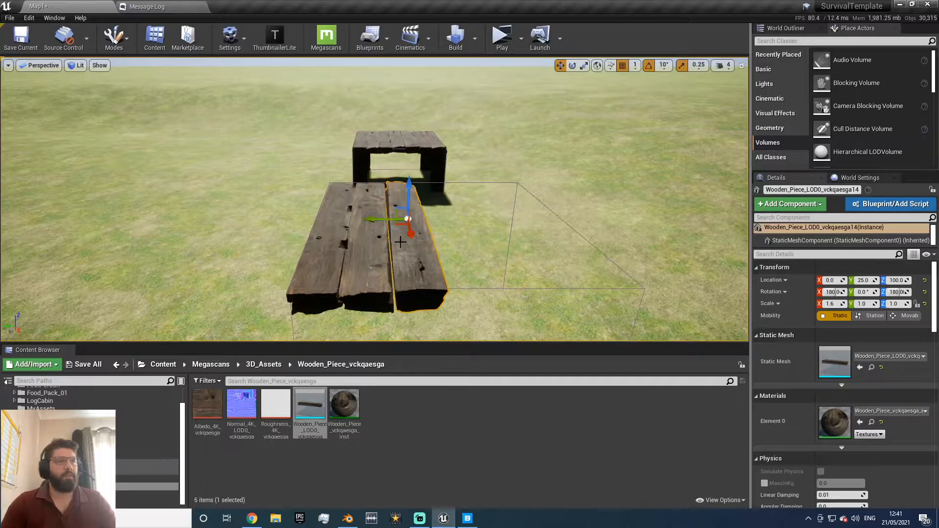
Step: Duplicate a fourth plank beside the third, flip it back by 180° and position it at Y -3, Z 88
{"action": "left_click_drag", "start_coordinate": [386, 220], "coordinate": [422, 220]}
{"action": "key", "text": "e"}
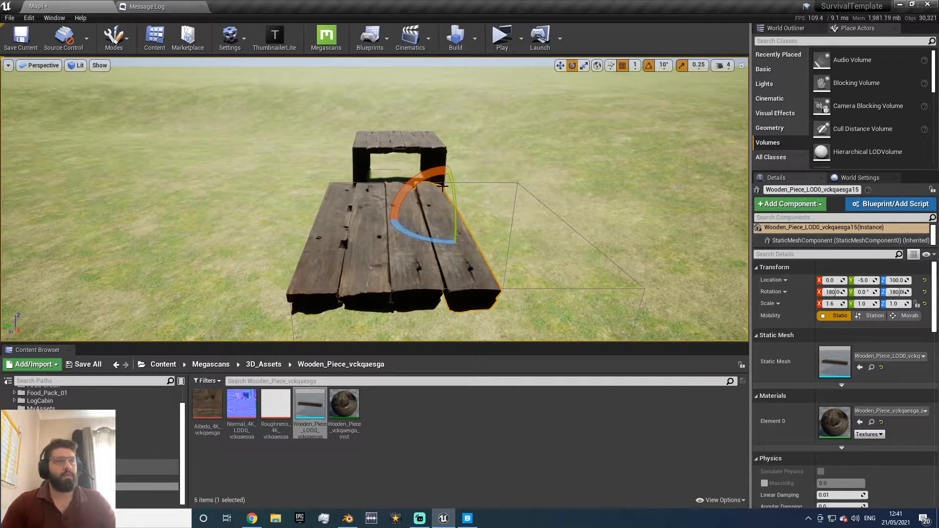
{"action": "left_click_drag", "start_coordinate": [451, 186], "coordinate": [538, 186]}
{"action": "key", "text": "w"}
{"action": "left_click_drag", "start_coordinate": [443, 192], "coordinate": [442, 203]}
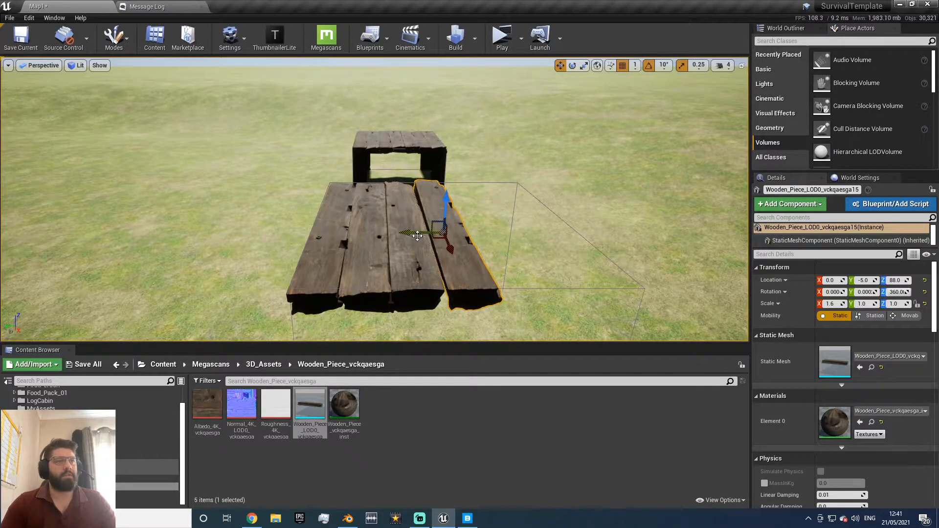
{"action": "left_click_drag", "start_coordinate": [417, 236], "coordinate": [415, 236]}
Step: Duplicate the fourth plank, turn the copy 180° about the vertical axis and slide it against the fourth plank
{"action": "mouse_move", "coordinate": [444, 289]}
{"action": "right_mouse_down"}
{"action": "mouse_move", "coordinate": [416, 274]}
{"action": "mouse_move", "coordinate": [443, 288]}
{"action": "right_mouse_up"}
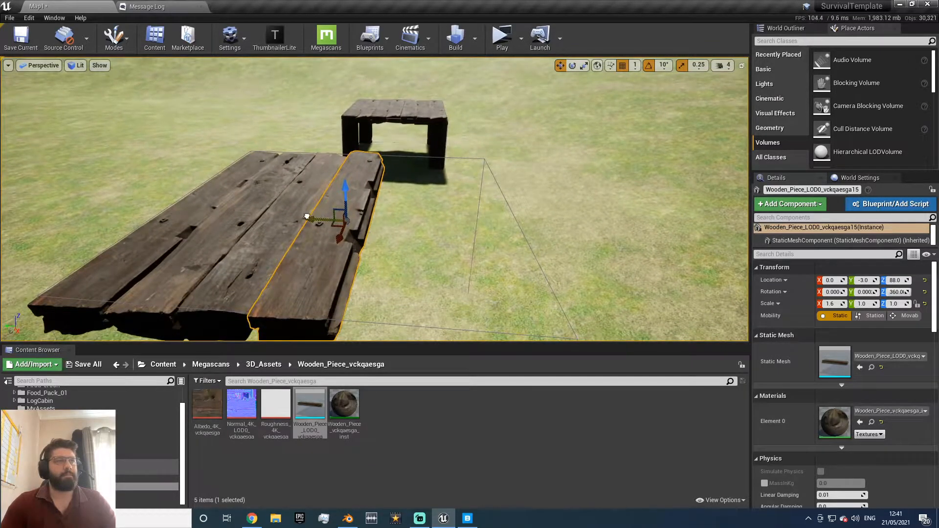
{"action": "left_click_drag", "start_coordinate": [307, 217], "coordinate": [398, 252], "text": "alt"}
{"action": "key", "text": "e"}
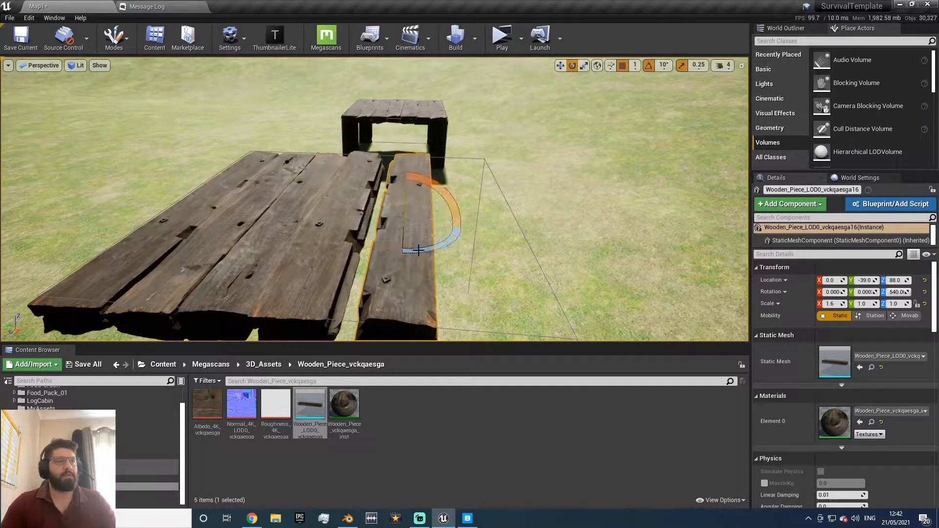
{"action": "key", "text": "w"}
{"action": "left_click_drag", "start_coordinate": [375, 223], "coordinate": [360, 222]}
Step: Duplicate the fifth plank to Y -61 as the sixth floor board
{"action": "right_click_drag", "start_coordinate": [360, 223], "coordinate": [715, 220]}
{"action": "right_click_drag", "start_coordinate": [205, 230], "coordinate": [326, 241]}
{"action": "left_click_drag", "start_coordinate": [329, 243], "coordinate": [363, 241], "text": "alt"}
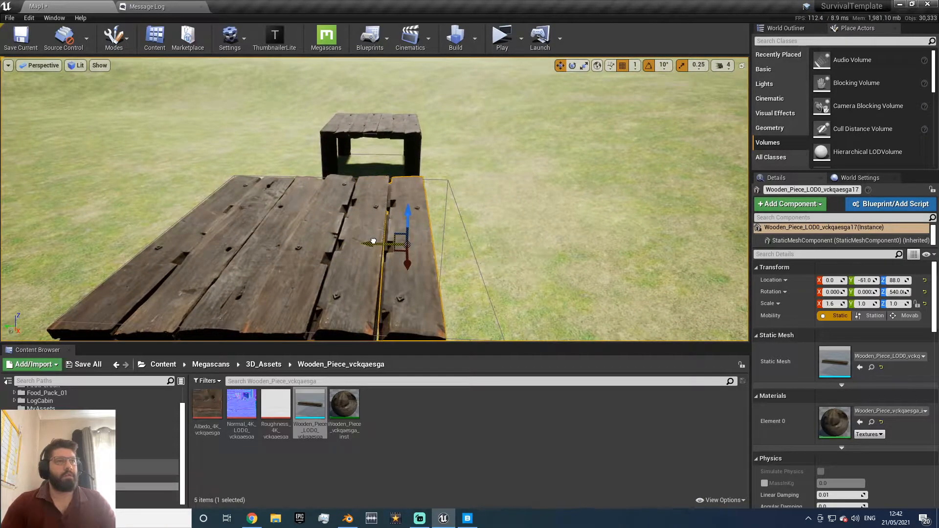
Step: Turn the sixth floor plank over by 180° and set it level with the others at Y -60, Z 101
{"action": "key", "text": "e"}
{"action": "left_click_drag", "start_coordinate": [381, 270], "coordinate": [357, 286]}
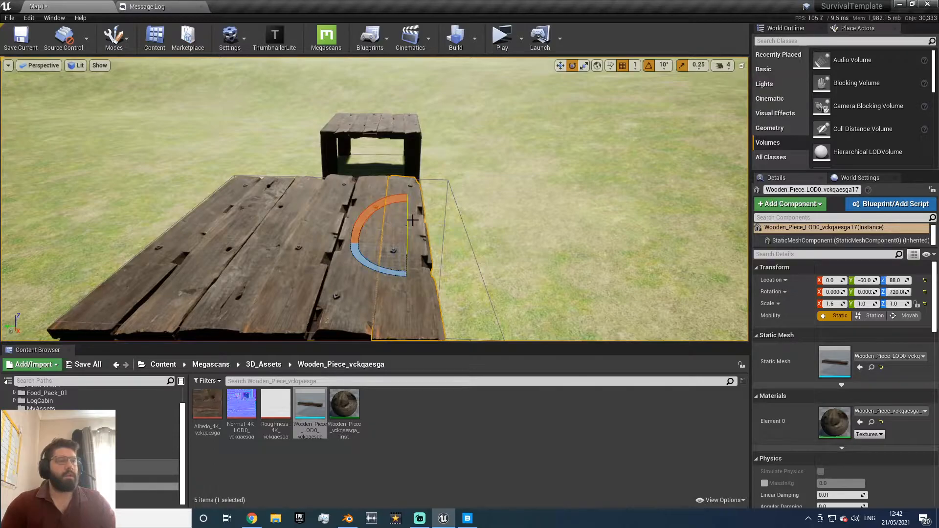
{"action": "left_click_drag", "start_coordinate": [409, 241], "coordinate": [409, 277]}
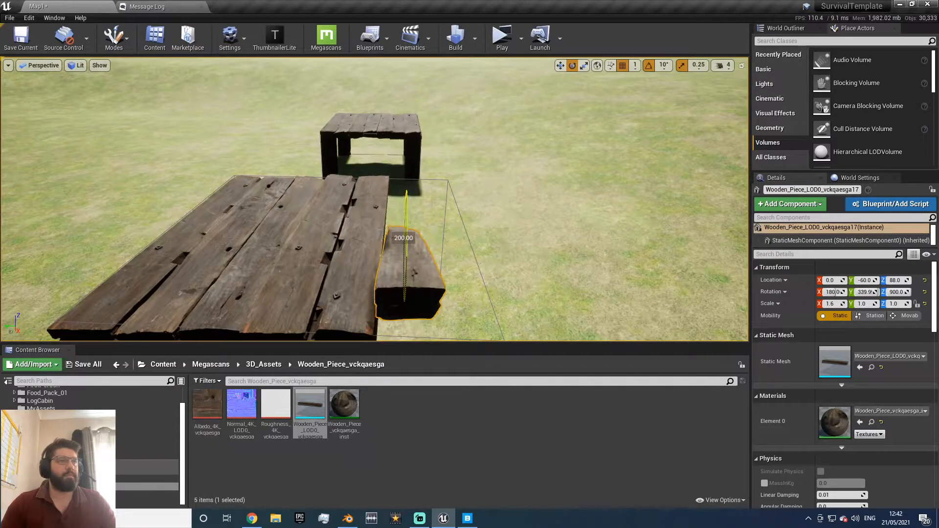
{"action": "key", "text": "w"}
{"action": "right_click_drag", "start_coordinate": [409, 260], "coordinate": [389, 267]}
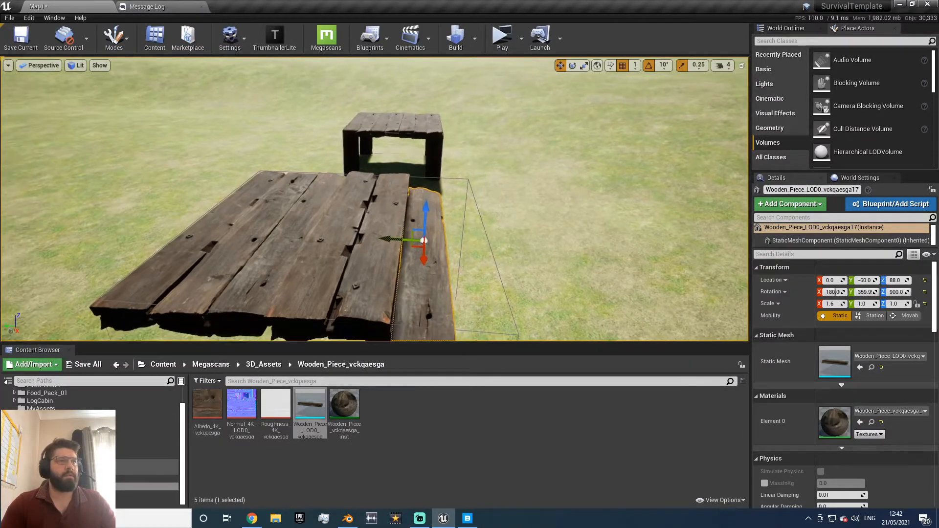
{"action": "left_click_drag", "start_coordinate": [425, 196], "coordinate": [425, 199]}
Step: Duplicate the sixth plank to Y -88 as the seventh floor board along the volume's edge
{"action": "right_click_drag", "start_coordinate": [425, 199], "coordinate": [347, 168]}
{"action": "left_click_drag", "start_coordinate": [348, 167], "coordinate": [417, 168], "text": "alt"}
{"action": "right_click_drag", "start_coordinate": [365, 199], "coordinate": [401, 199]}
{"action": "mouse_move", "coordinate": [343, 156]}
{"action": "left_mouse_down"}
{"action": "mouse_move", "coordinate": [391, 155]}
{"action": "mouse_move", "coordinate": [336, 152]}
{"action": "left_mouse_up"}
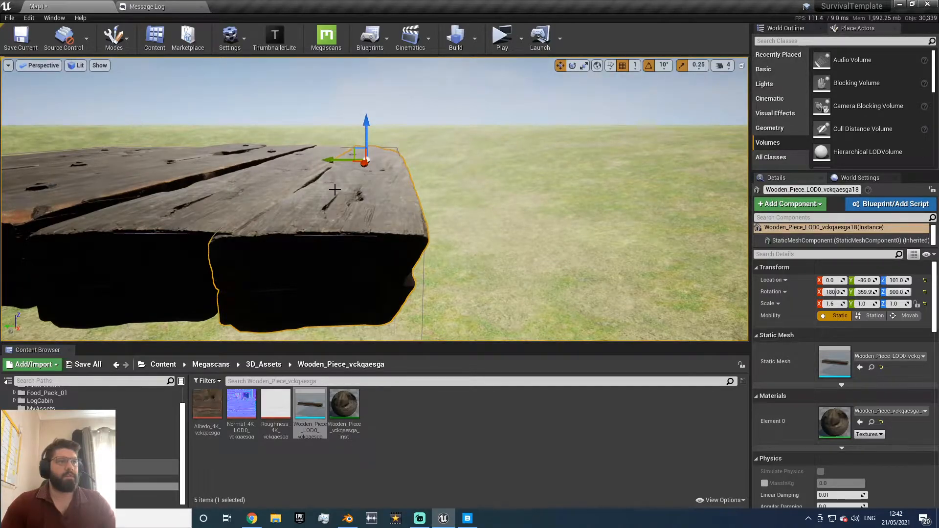
{"action": "key", "text": "a"}
{"action": "right_click_drag", "start_coordinate": [335, 190], "coordinate": [335, 190]}
{"action": "key", "text": "d"}
{"action": "key", "text": "d"}
{"action": "key", "text": "a"}
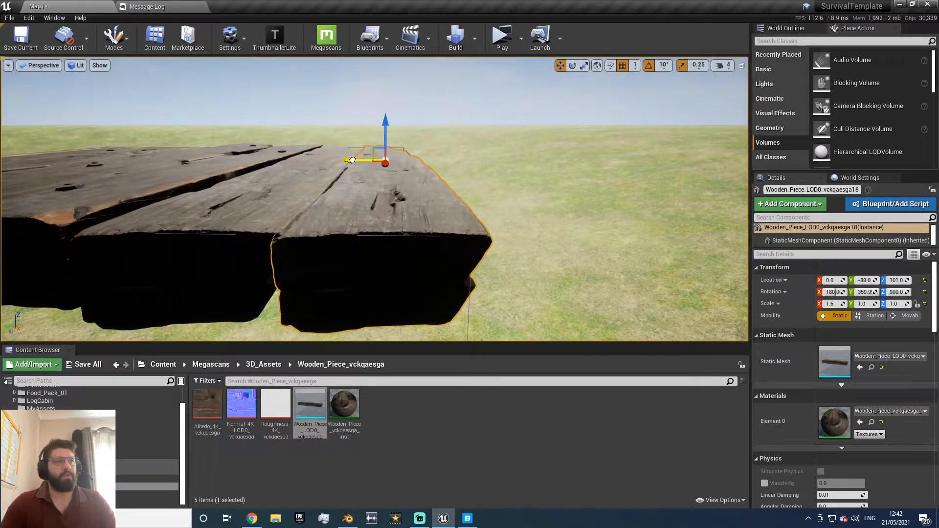
Step: Stagger the board ends by offsetting the sixth plank to X 4 and sliding the fourth plank slightly towards negative X
{"action": "right_click_drag", "start_coordinate": [499, 321], "coordinate": [499, 321]}
{"action": "key", "text": "d"}
{"action": "right_click_drag", "start_coordinate": [460, 233], "coordinate": [439, 228]}
{"action": "key", "text": "s"}
{"action": "key", "text": "w"}
{"action": "key", "text": "q"}
{"action": "key", "text": "a"}
{"action": "key", "text": "e"}
{"action": "key", "text": "q"}
{"action": "key", "text": "q"}
{"action": "key", "text": "d"}
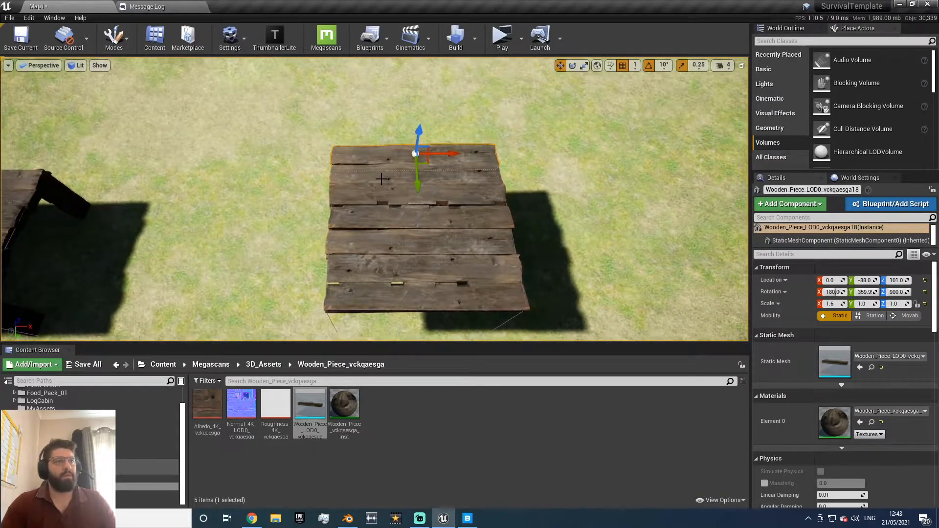
{"action": "left_click", "coordinate": [397, 175]}
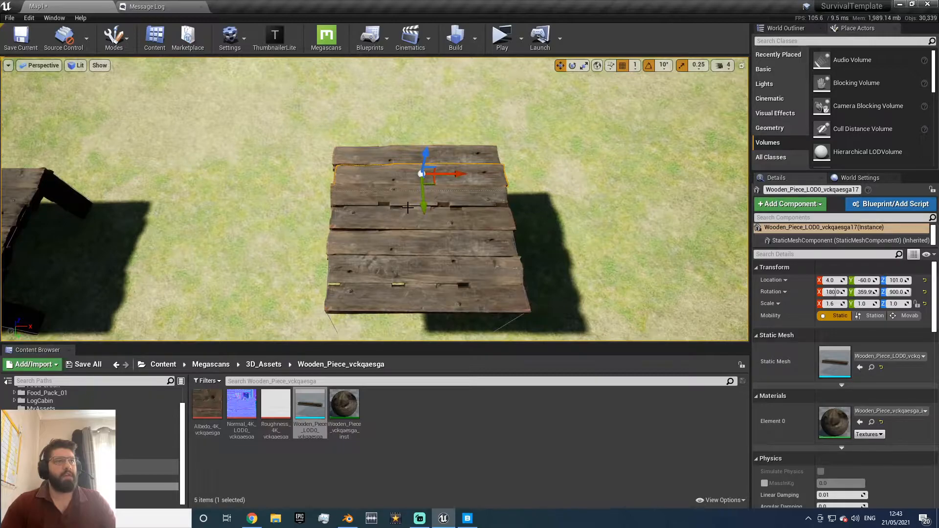
{"action": "left_click", "coordinate": [436, 218]}
{"action": "left_click_drag", "start_coordinate": [445, 221], "coordinate": [440, 221]}
Step: Offset the third plank to X 4 and the second and sixth planks to X 5
{"action": "left_click", "coordinate": [433, 246]}
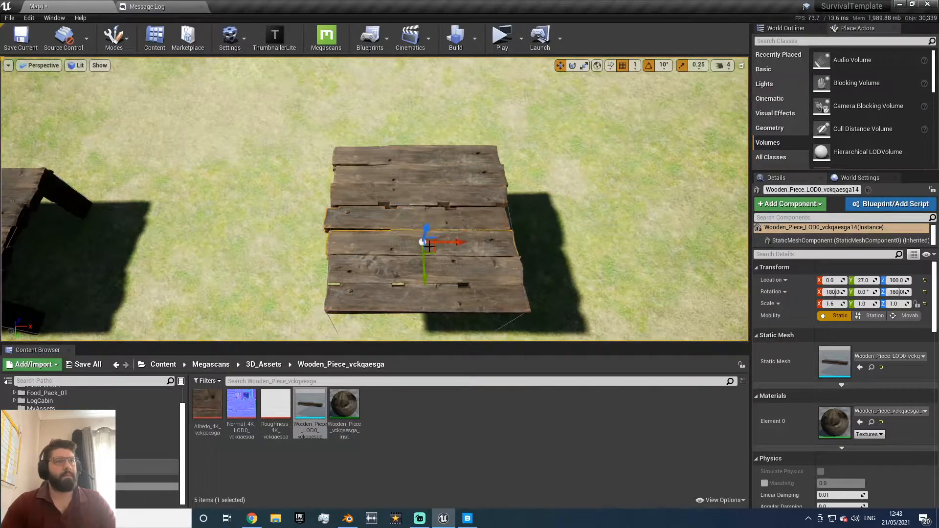
{"action": "left_click_drag", "start_coordinate": [452, 242], "coordinate": [456, 241]}
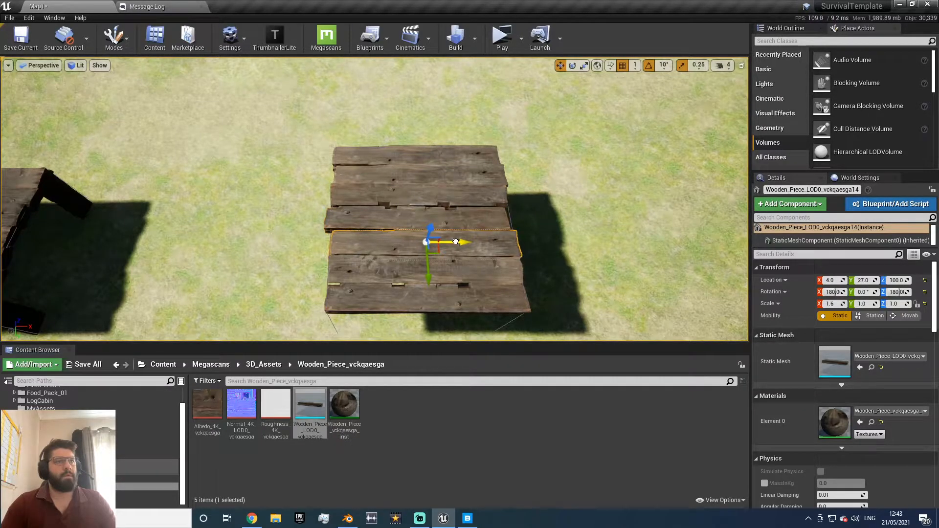
{"action": "left_click", "coordinate": [402, 271]}
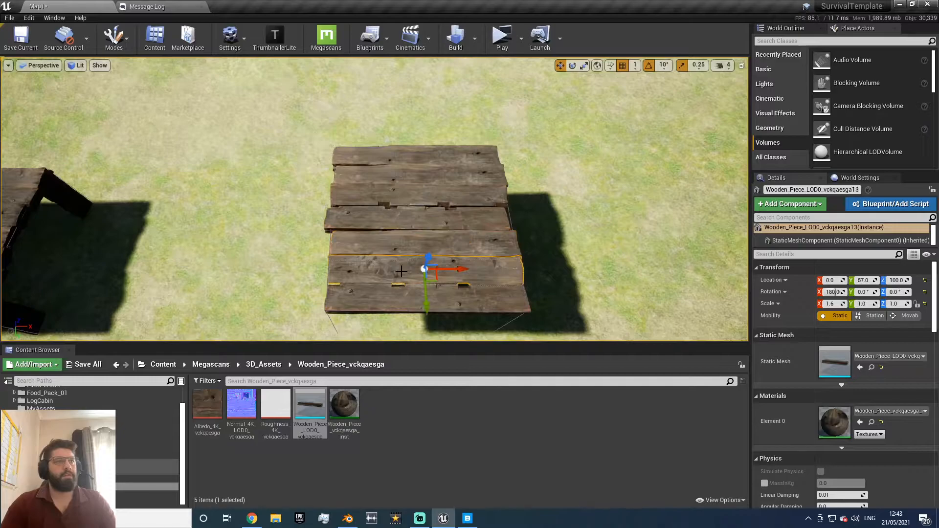
{"action": "left_click_drag", "start_coordinate": [457, 269], "coordinate": [462, 269]}
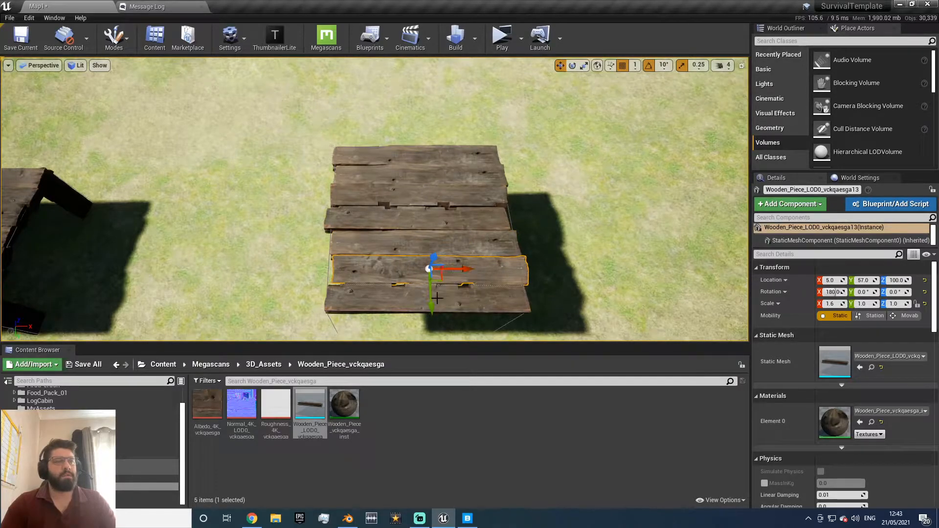
{"action": "left_click", "coordinate": [458, 174]}
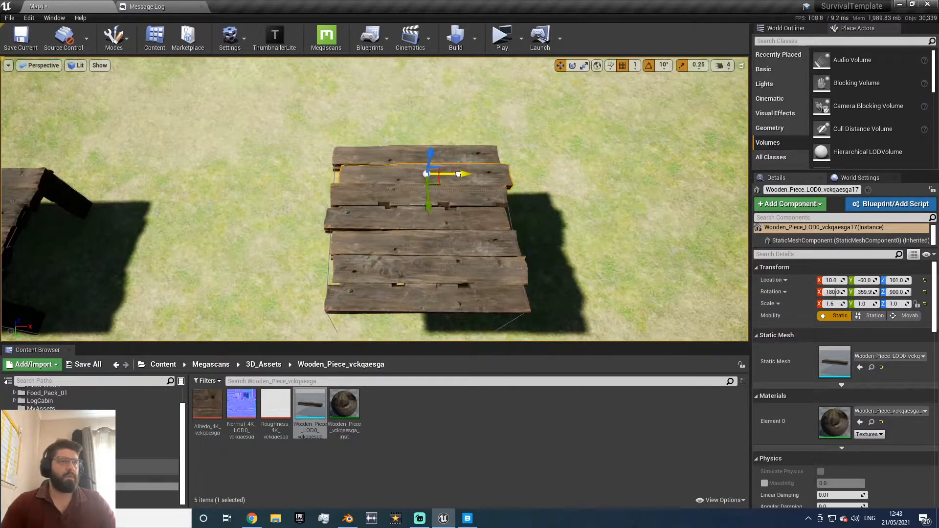
{"action": "left_click_drag", "start_coordinate": [459, 174], "coordinate": [455, 174]}
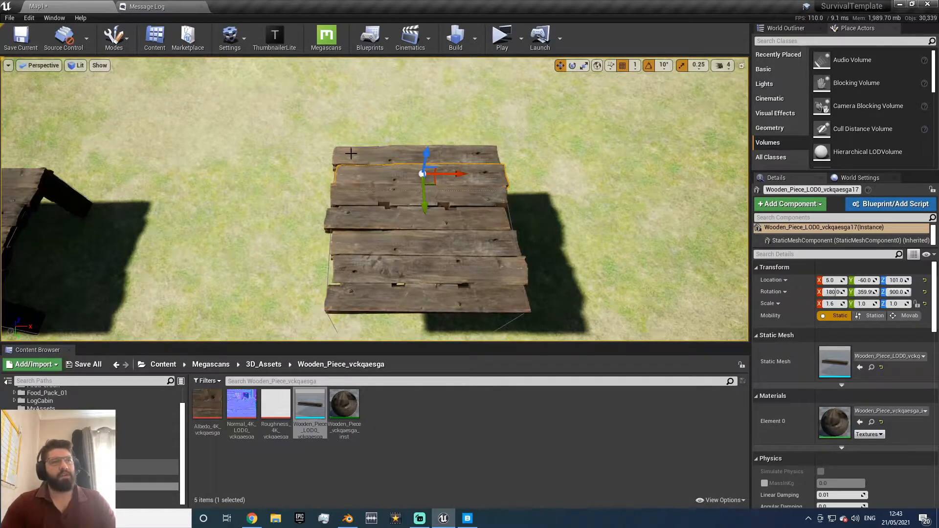
Step: Add a new wooden piece, stand it upright at -90° pitch and position it as a corner leg at X -99, Y -84, Z 33
{"action": "mouse_move", "coordinate": [439, 258]}
{"action": "right_mouse_down"}
{"action": "mouse_move", "coordinate": [465, 230]}
{"action": "mouse_move", "coordinate": [465, 239]}
{"action": "mouse_move", "coordinate": [443, 230]}
{"action": "mouse_move", "coordinate": [439, 257]}
{"action": "right_mouse_up"}
{"action": "mouse_move", "coordinate": [384, 296]}
{"action": "right_mouse_down"}
{"action": "mouse_move", "coordinate": [470, 274]}
{"action": "mouse_move", "coordinate": [384, 295]}
{"action": "right_mouse_up"}
{"action": "left_click_drag", "start_coordinate": [310, 406], "coordinate": [416, 318]}
{"action": "key", "text": "e"}
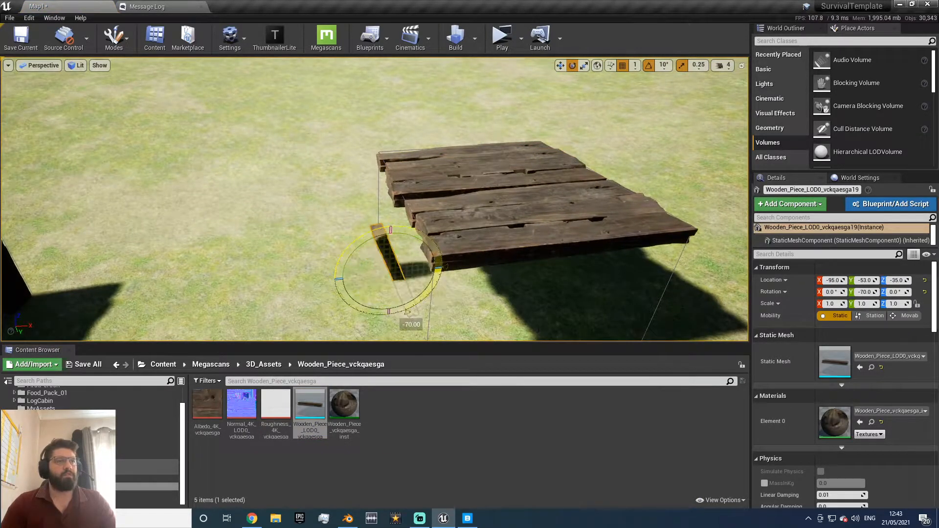
{"action": "key", "text": "w"}
{"action": "right_click_drag", "start_coordinate": [397, 192], "coordinate": [517, 197]}
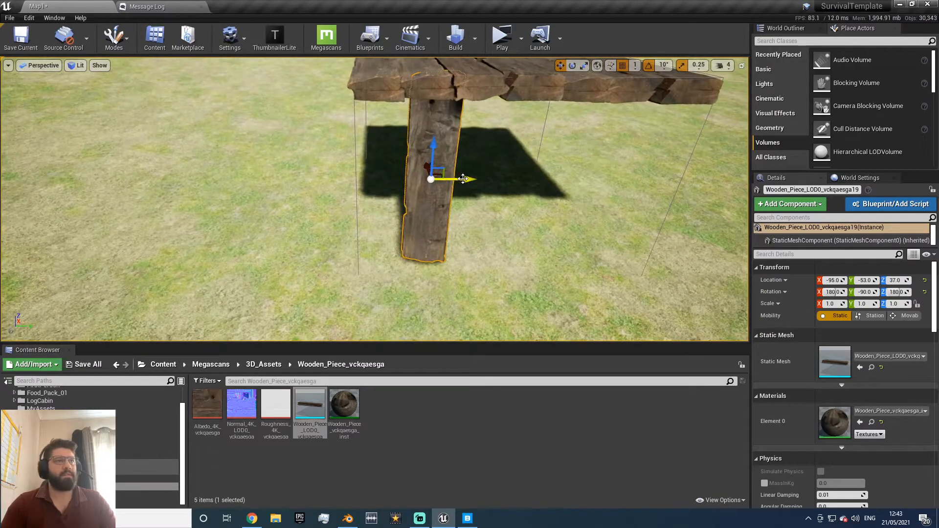
{"action": "left_click_drag", "start_coordinate": [463, 179], "coordinate": [414, 191]}
{"action": "right_click_drag", "start_coordinate": [415, 191], "coordinate": [388, 247]}
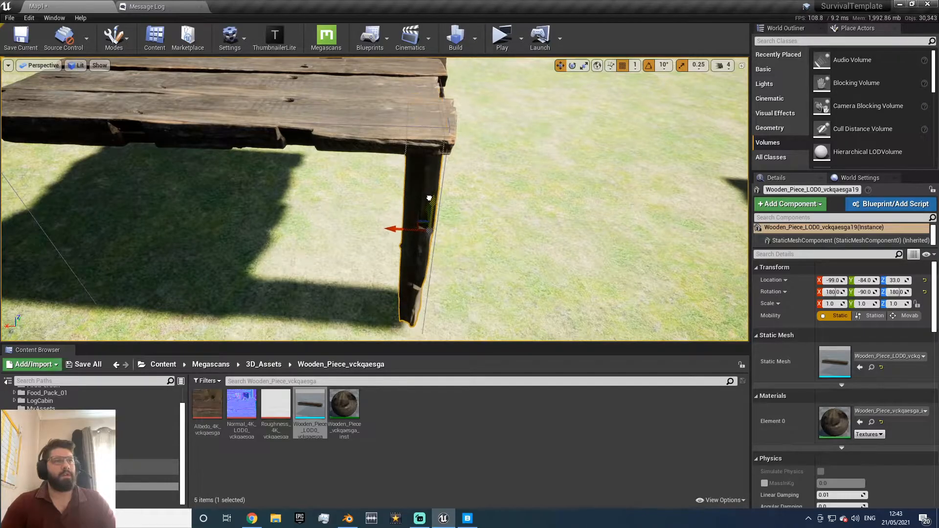
Step: Duplicate the leg along Y, turn the copy 180° and position it at X -85, Y 83 under the adjacent corner
{"action": "right_click_drag", "start_coordinate": [429, 198], "coordinate": [293, 205]}
{"action": "right_click_drag", "start_coordinate": [374, 200], "coordinate": [460, 210]}
{"action": "mouse_move", "coordinate": [393, 171]}
{"action": "right_mouse_down"}
{"action": "mouse_move", "coordinate": [440, 171]}
{"action": "mouse_move", "coordinate": [416, 152]}
{"action": "mouse_move", "coordinate": [393, 171]}
{"action": "right_mouse_up"}
{"action": "key", "text": "s"}
{"action": "left_click_drag", "start_coordinate": [308, 196], "coordinate": [460, 204], "text": "alt"}
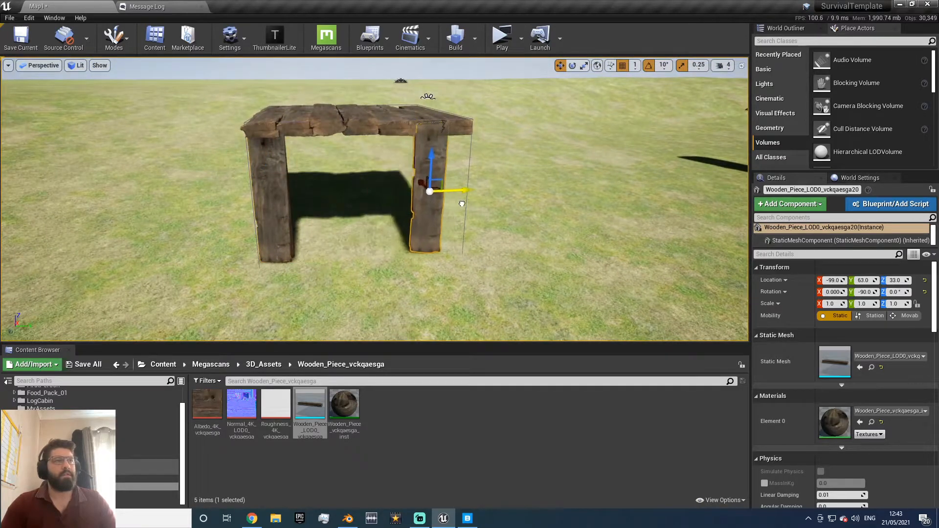
{"action": "key", "text": "e"}
{"action": "mouse_move", "coordinate": [479, 204]}
{"action": "left_mouse_down"}
{"action": "mouse_move", "coordinate": [503, 186]}
{"action": "mouse_move", "coordinate": [514, 209]}
{"action": "mouse_move", "coordinate": [467, 210]}
{"action": "left_mouse_up"}
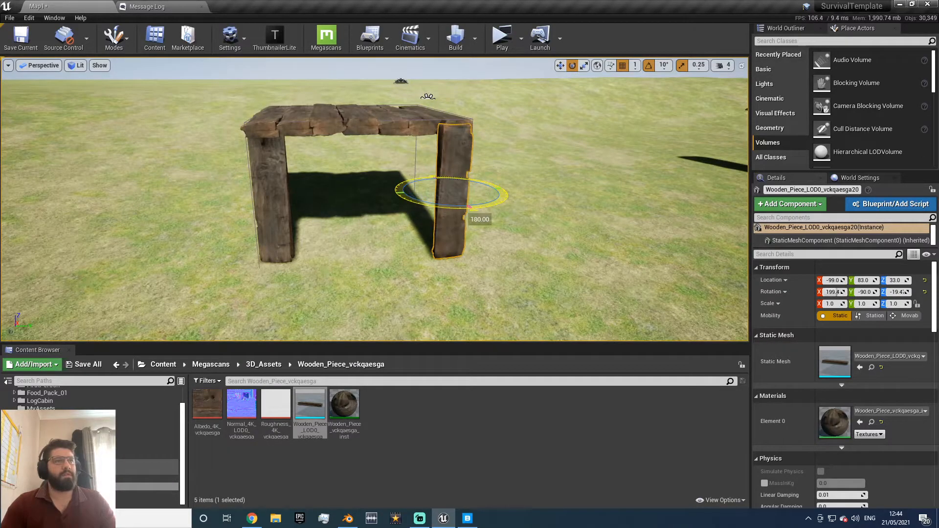
{"action": "key", "text": "w"}
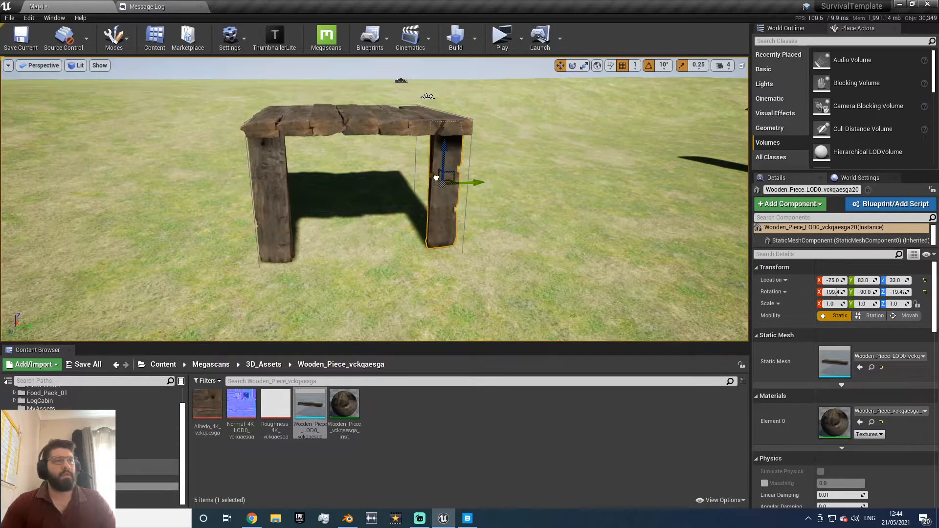
{"action": "right_click_drag", "start_coordinate": [358, 232], "coordinate": [255, 228]}
{"action": "left_click_drag", "start_coordinate": [358, 233], "coordinate": [372, 235]}
Step: Duplicate the second leg along X, rotate the copy about the vertical axis and place it at X 84, Y 83 as the third leg
{"action": "scroll", "coordinate": [458, 230], "scroll_direction": "down", "scroll_amount": 3}
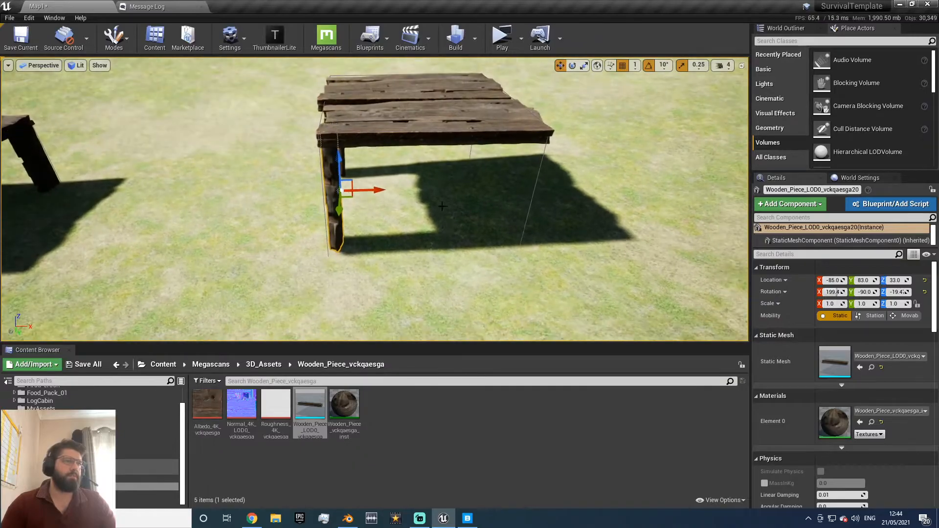
{"action": "left_click_drag", "start_coordinate": [376, 190], "coordinate": [474, 206], "text": "alt"}
{"action": "key", "text": "e"}
{"action": "left_click_drag", "start_coordinate": [571, 232], "coordinate": [450, 191]}
{"action": "right_click_drag", "start_coordinate": [450, 191], "coordinate": [518, 193]}
{"action": "key", "text": "w"}
{"action": "left_click_drag", "start_coordinate": [484, 194], "coordinate": [459, 196]}
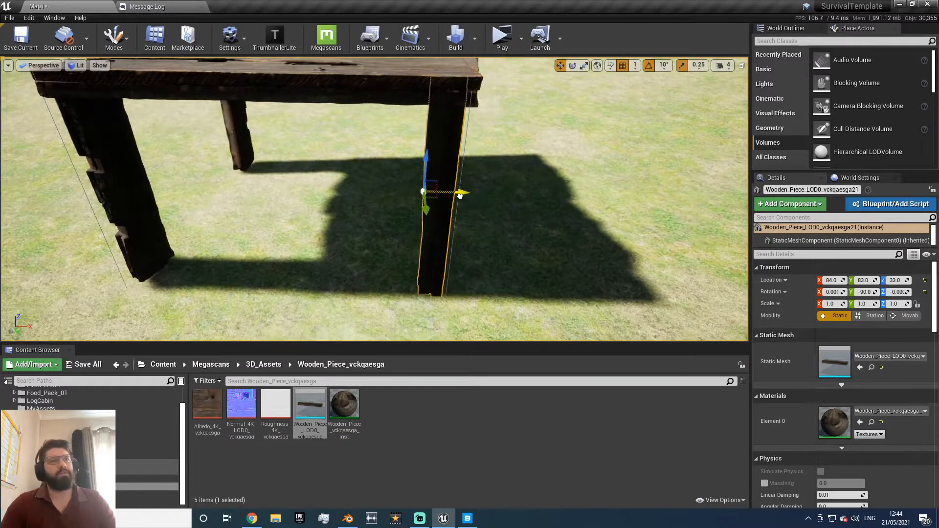
Step: Duplicate the third leg along Y, rotate the copy and fit it under the last corner at X 96, Y -82
{"action": "right_click_drag", "start_coordinate": [500, 187], "coordinate": [392, 215]}
{"action": "left_click_drag", "start_coordinate": [212, 211], "coordinate": [413, 250], "text": "alt"}
{"action": "key", "text": "e"}
{"action": "key", "text": "w"}
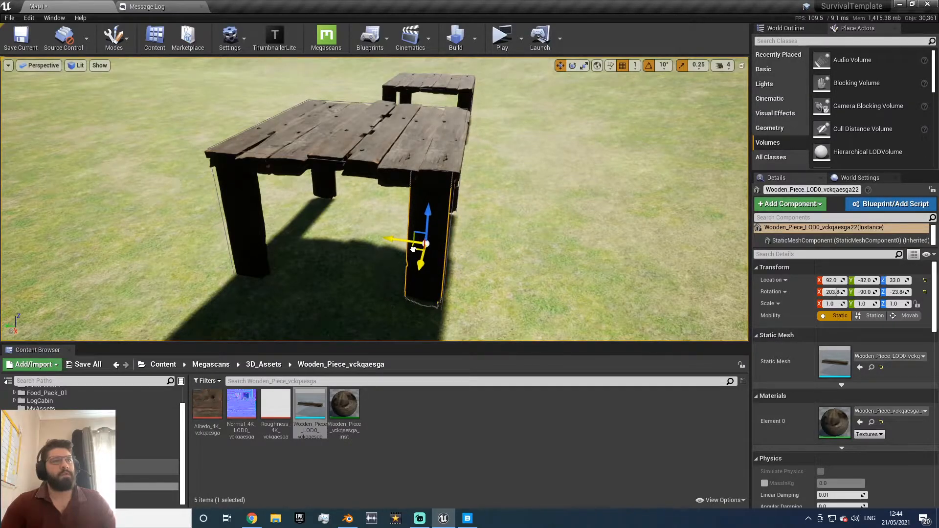
{"action": "right_click_drag", "start_coordinate": [465, 247], "coordinate": [491, 229]}
{"action": "key", "text": "d"}
{"action": "key", "text": "a"}
{"action": "left_click_drag", "start_coordinate": [382, 247], "coordinate": [372, 249]}
{"action": "right_click_drag", "start_coordinate": [372, 249], "coordinate": [470, 219]}
{"action": "key", "text": "d"}
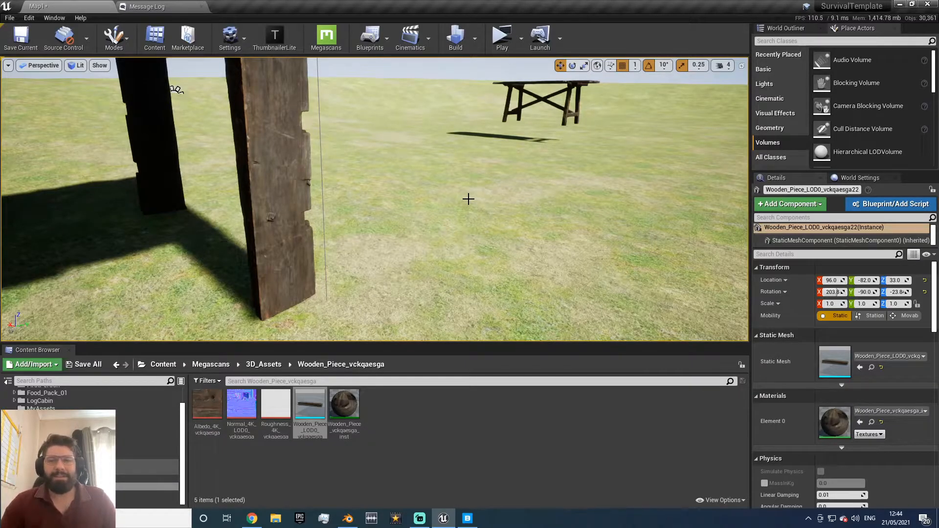
Step: Select all eleven new wooden pieces, seven floor boards and four legs, and attach them to BlockingVolume2
{"action": "key", "text": "e"}
{"action": "right_click_drag", "start_coordinate": [435, 230], "coordinate": [338, 274]}
{"action": "right_click_drag", "start_coordinate": [377, 215], "coordinate": [411, 169]}
{"action": "key", "text": "s"}
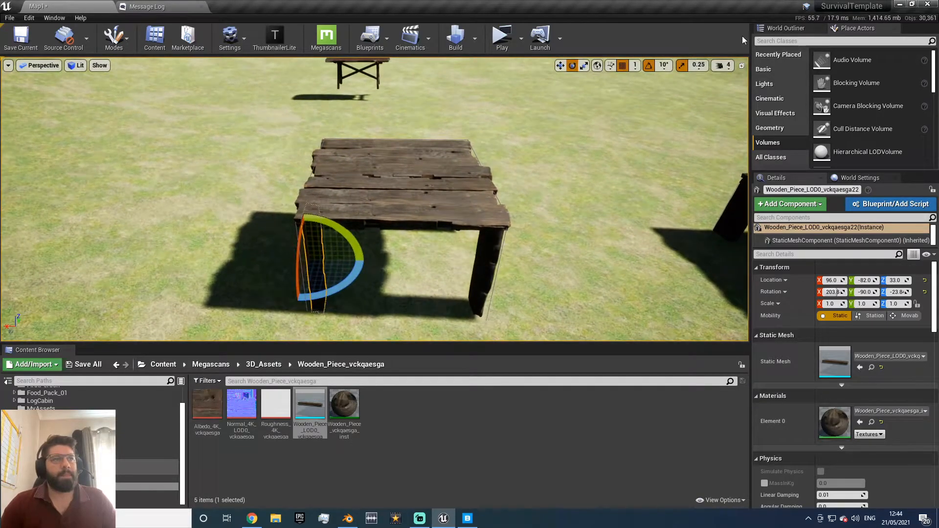
{"action": "left_click", "coordinate": [786, 28]}
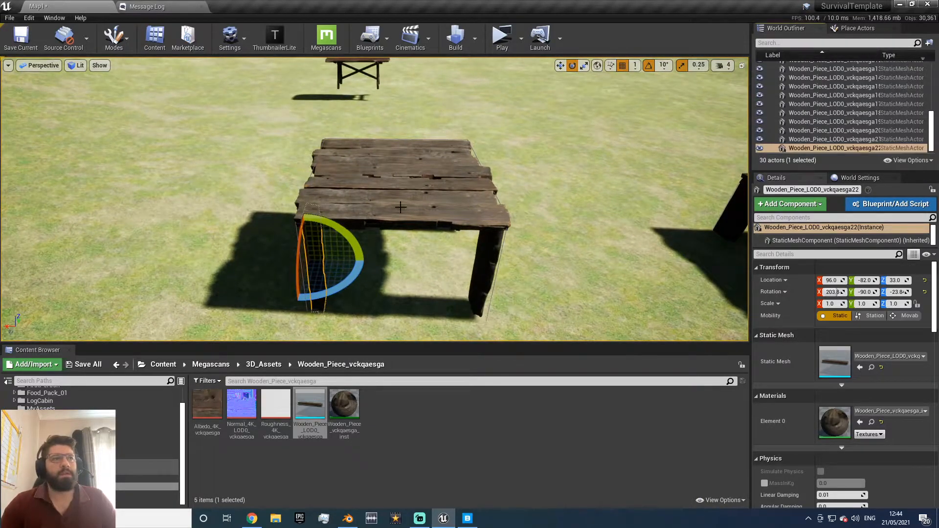
{"action": "scroll", "coordinate": [803, 135], "scroll_direction": "up", "scroll_amount": 3}
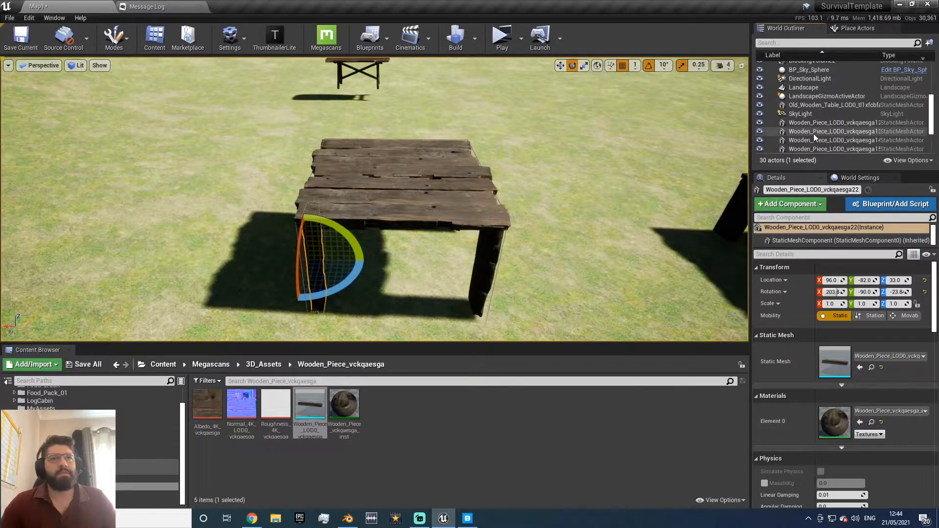
{"action": "left_click", "coordinate": [817, 123], "text": "shift"}
{"action": "mouse_move", "coordinate": [493, 218]}
{"action": "right_mouse_down"}
{"action": "mouse_move", "coordinate": [636, 218]}
{"action": "mouse_move", "coordinate": [470, 210]}
{"action": "mouse_move", "coordinate": [494, 220]}
{"action": "right_mouse_up"}
{"action": "scroll", "coordinate": [822, 141], "scroll_direction": "up", "scroll_amount": 6}
{"action": "scroll", "coordinate": [821, 140], "scroll_direction": "down", "scroll_amount": 5}
{"action": "scroll", "coordinate": [821, 140], "scroll_direction": "up", "scroll_amount": 6}
{"action": "scroll", "coordinate": [820, 141], "scroll_direction": "up", "scroll_amount": 1}
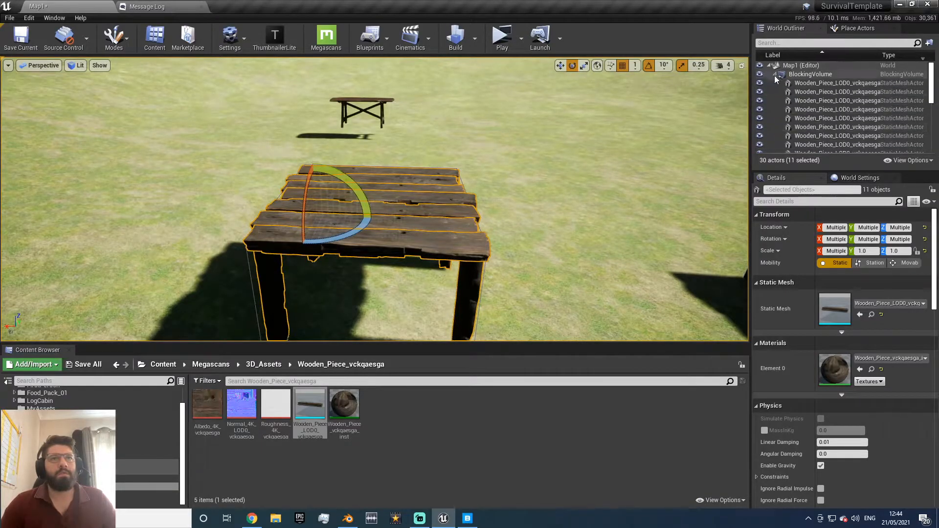
{"action": "left_click", "coordinate": [775, 74]}
{"action": "left_click_drag", "start_coordinate": [794, 146], "coordinate": [808, 84]}
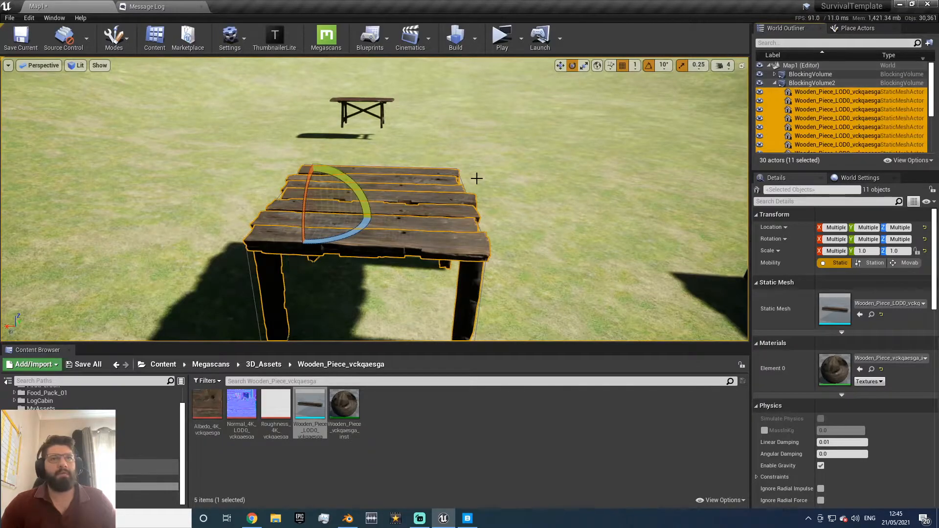
Step: Move BlockingVolume2 along the X axis to X -35 to test that the attached planks follow
{"action": "right_click_drag", "start_coordinate": [477, 178], "coordinate": [465, 171]}
{"action": "key", "text": "f"}
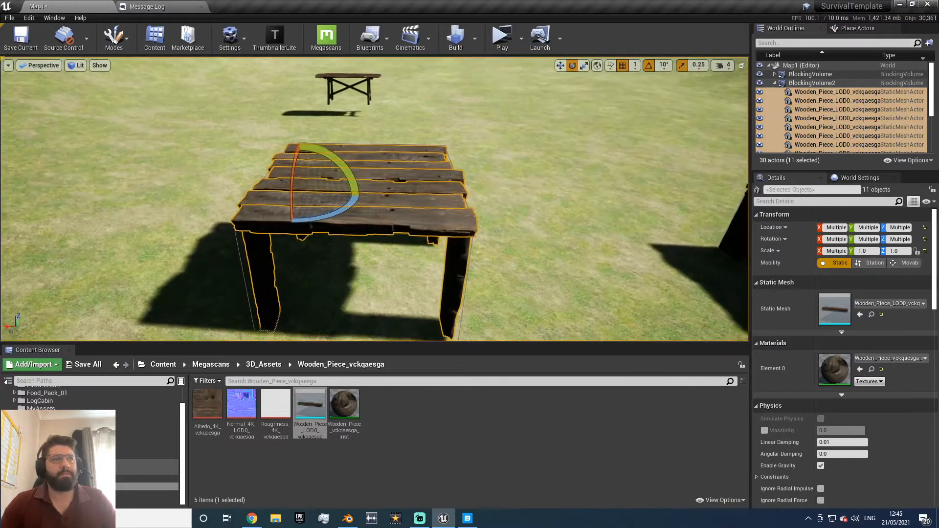
{"action": "left_click", "coordinate": [810, 83]}
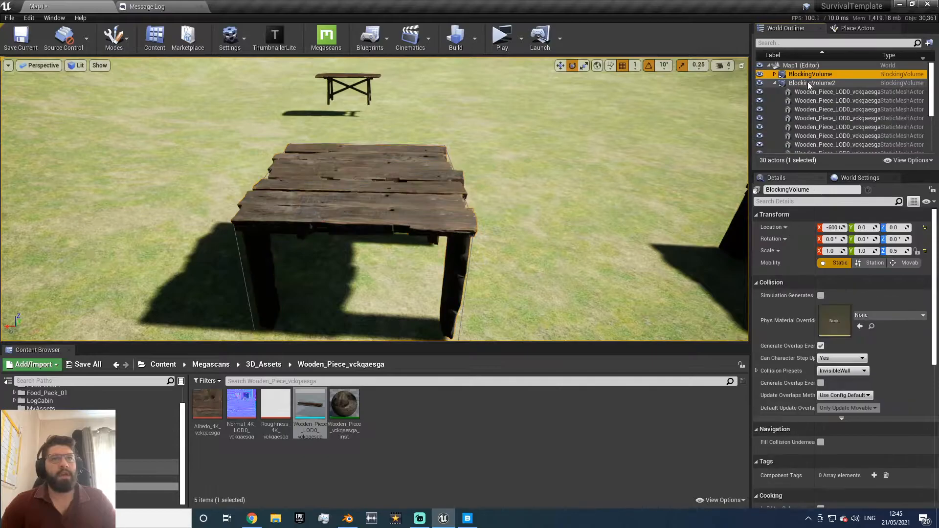
{"action": "key", "text": "w"}
{"action": "left_click_drag", "start_coordinate": [336, 251], "coordinate": [362, 251]}
Step: Move the original foundation, BlockingVolume, along the Y axis
{"action": "right_click_drag", "start_coordinate": [568, 220], "coordinate": [494, 247]}
{"action": "left_click", "coordinate": [811, 74]}
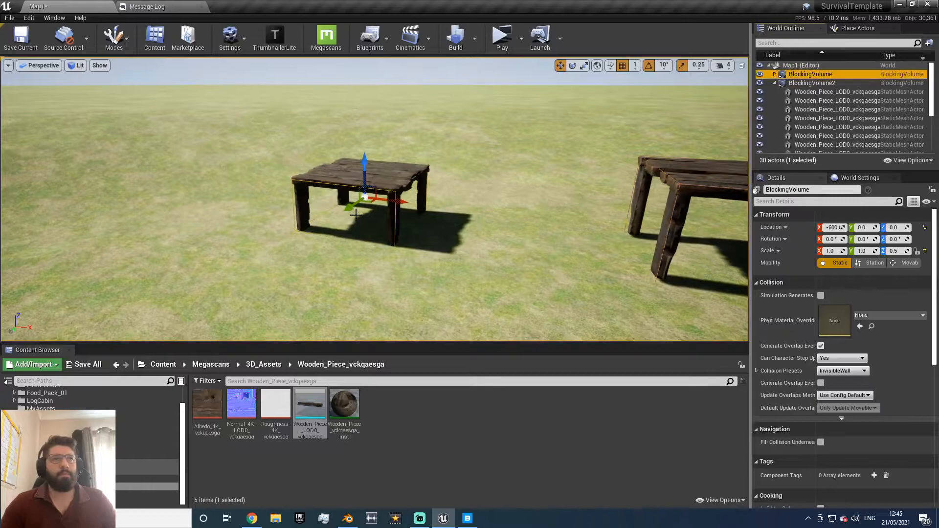
{"action": "left_click_drag", "start_coordinate": [347, 207], "coordinate": [193, 231]}
{"action": "right_click_drag", "start_coordinate": [355, 171], "coordinate": [440, 174]}
Step: Set BlockingVolume2's X location to 0
{"action": "left_click", "coordinate": [827, 84]}
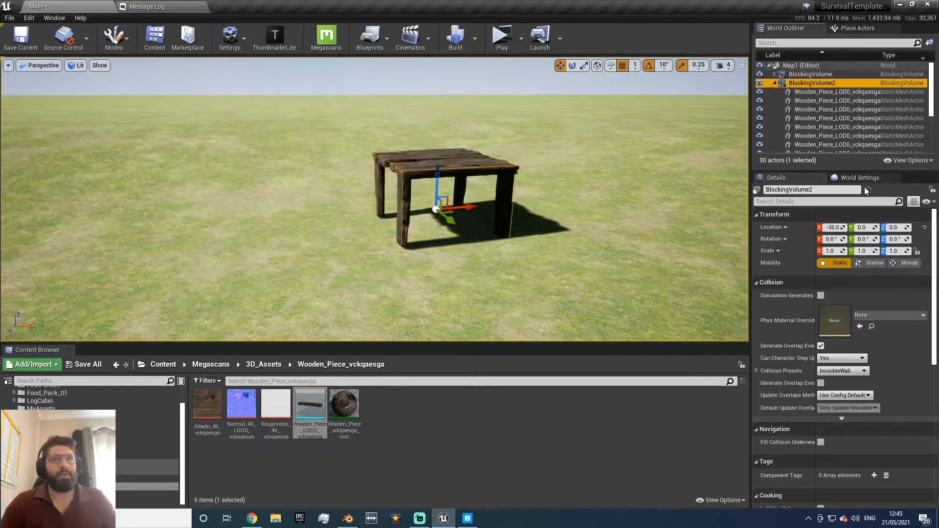
{"action": "type", "text": "0"}
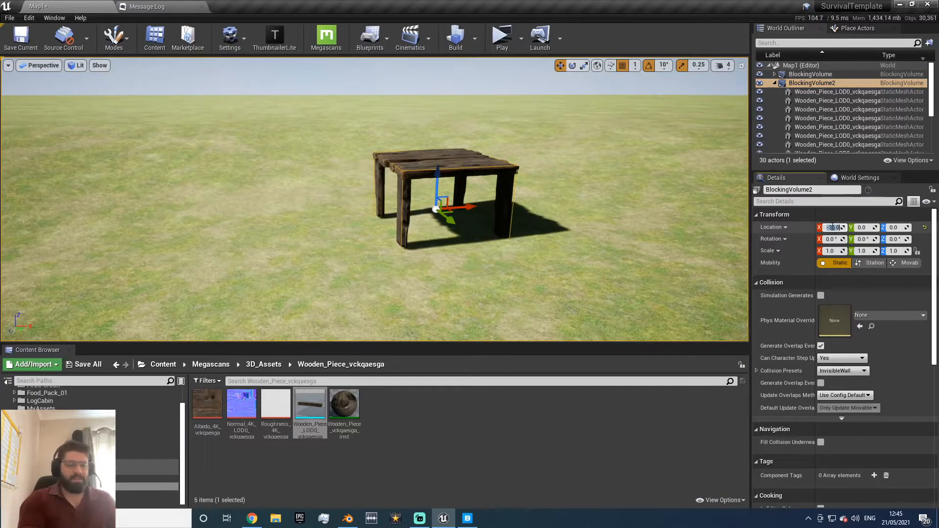
{"action": "key", "text": "Tab"}
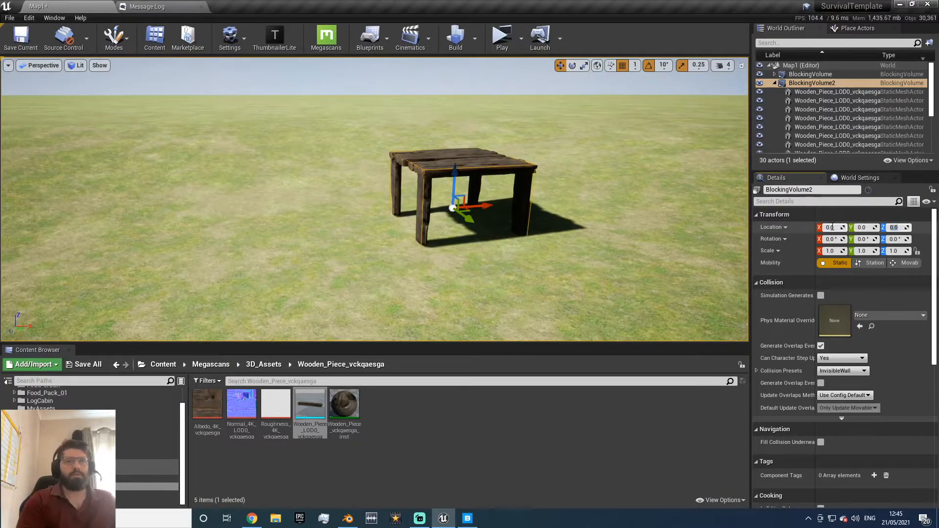
{"action": "key", "text": "w"}
{"action": "right_click_drag", "start_coordinate": [386, 249], "coordinate": [378, 254]}
{"action": "key", "text": "d"}
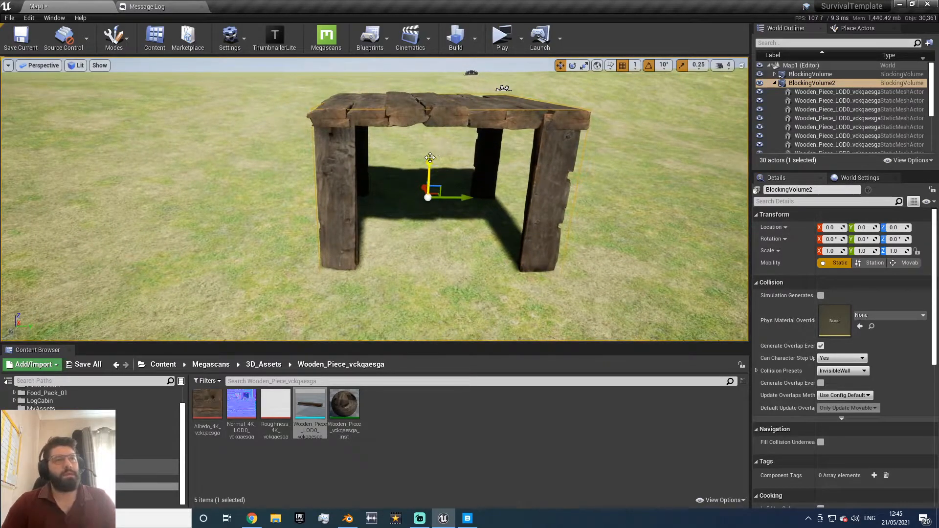
Step: Lower BlockingVolume2 with its attached wooden pieces by setting its Z location to -50
{"action": "left_click_drag", "start_coordinate": [430, 158], "coordinate": [430, 186]}
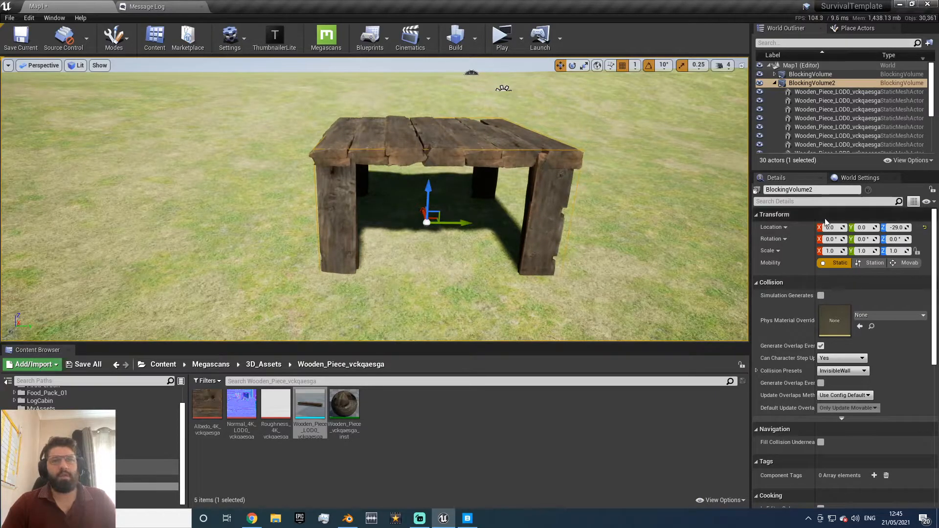
{"action": "left_click", "coordinate": [898, 228]}
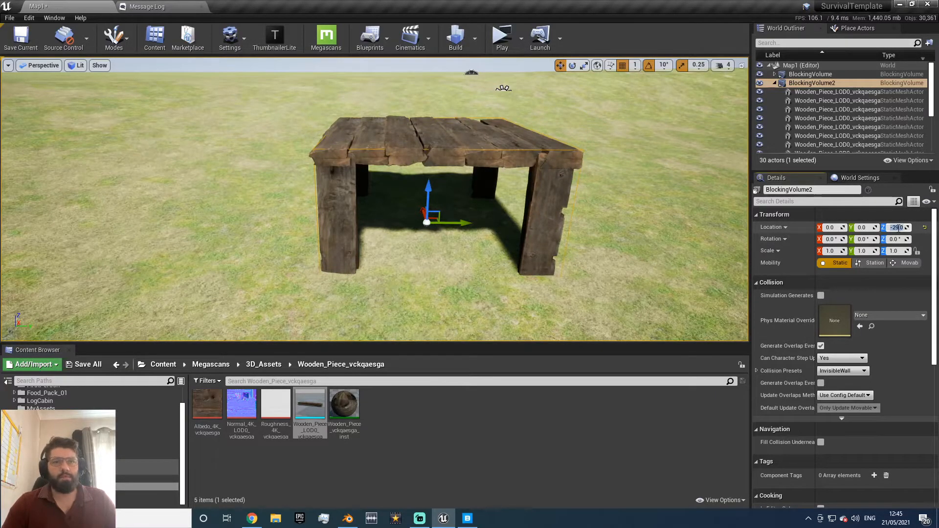
{"action": "type", "text": "-50"}
{"action": "key", "text": "Return"}
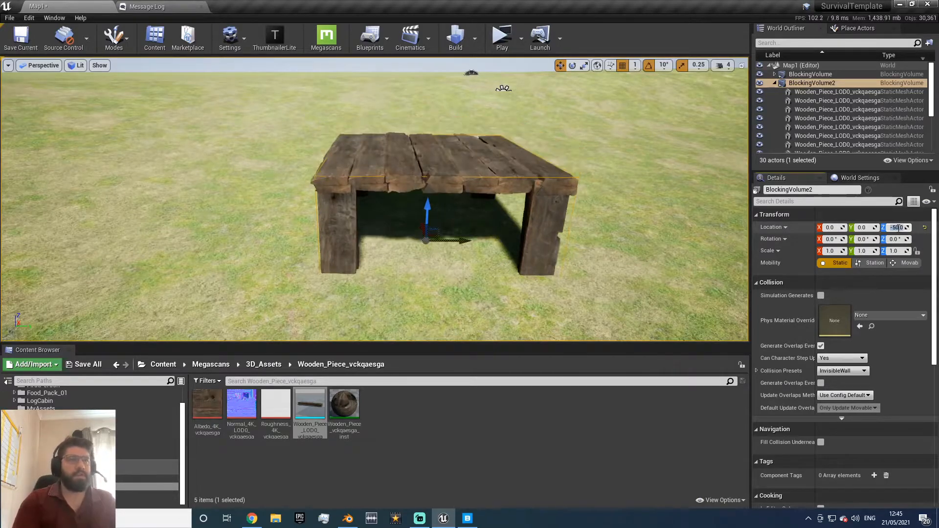
Step: Examine the lowered foundation's height and its legs in the ground from different angles
{"action": "right_click_drag", "start_coordinate": [494, 287], "coordinate": [937, 303]}
{"action": "key", "text": "a"}
{"action": "key", "text": "q"}
{"action": "key", "text": "e"}
{"action": "key", "text": "a"}
{"action": "key", "text": "a"}
{"action": "key", "text": "q"}
{"action": "key", "text": "e"}
{"action": "key", "text": "a"}
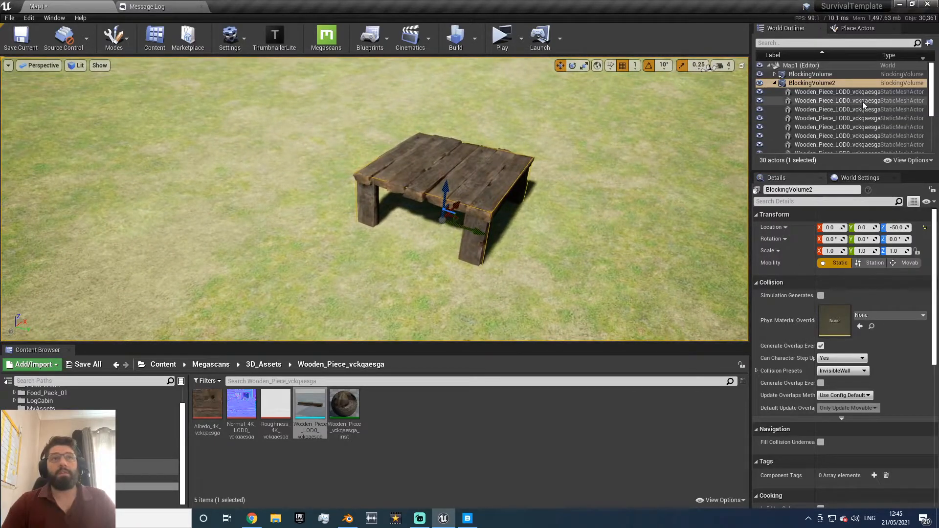
Step: Merge all eleven wooden pieces attached to BlockingVolume2 with Merge Actors, keeping Pivot Point at Zero enabled
{"action": "left_click", "coordinate": [835, 96]}
{"action": "scroll", "coordinate": [833, 125], "scroll_direction": "down", "scroll_amount": 3}
{"action": "left_click", "coordinate": [835, 103], "text": "shift"}
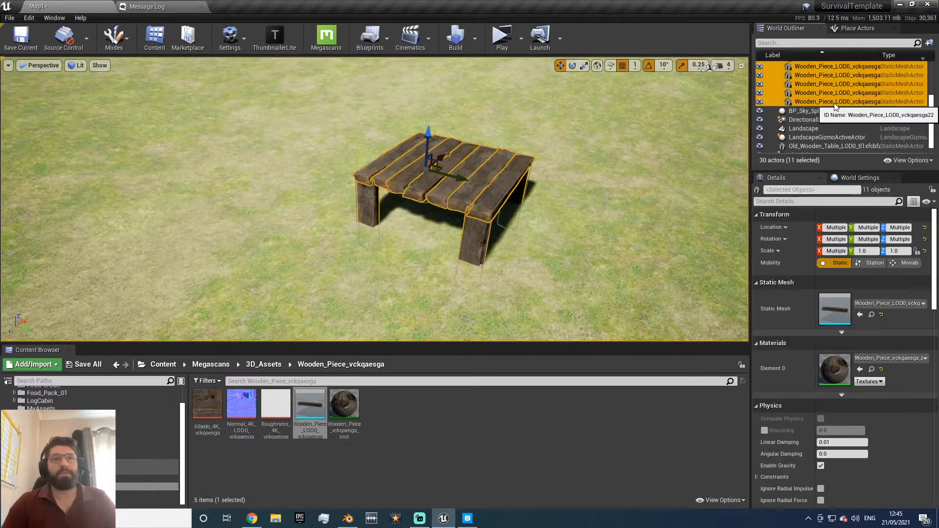
{"action": "right_click", "coordinate": [431, 181]}
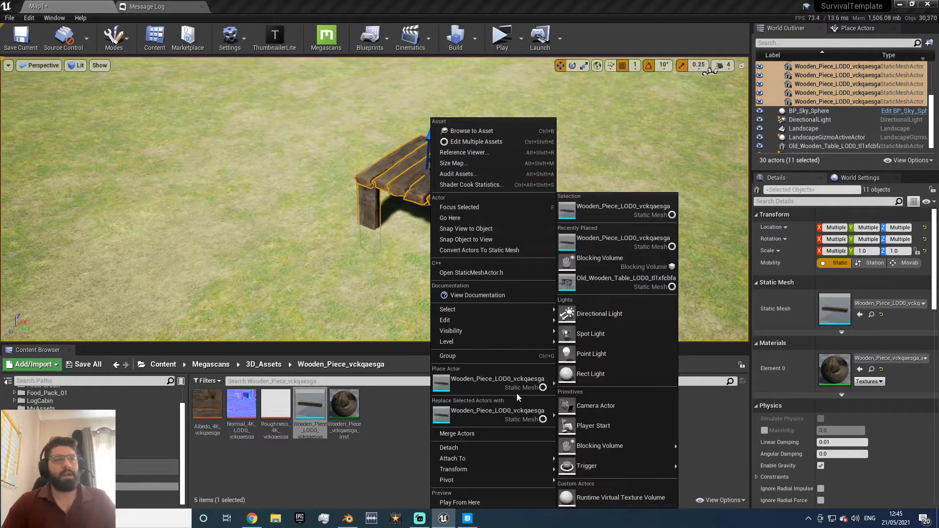
{"action": "left_click", "coordinate": [494, 432]}
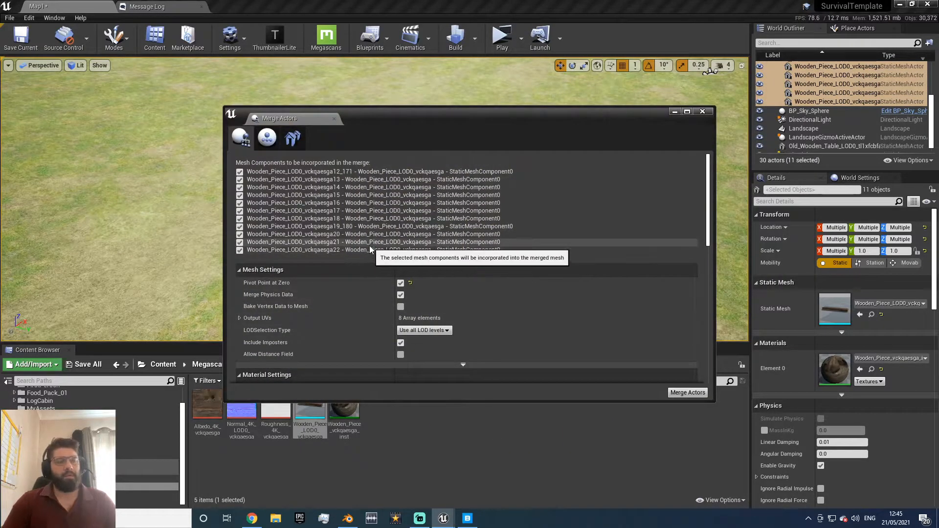
{"action": "left_click", "coordinate": [400, 284]}
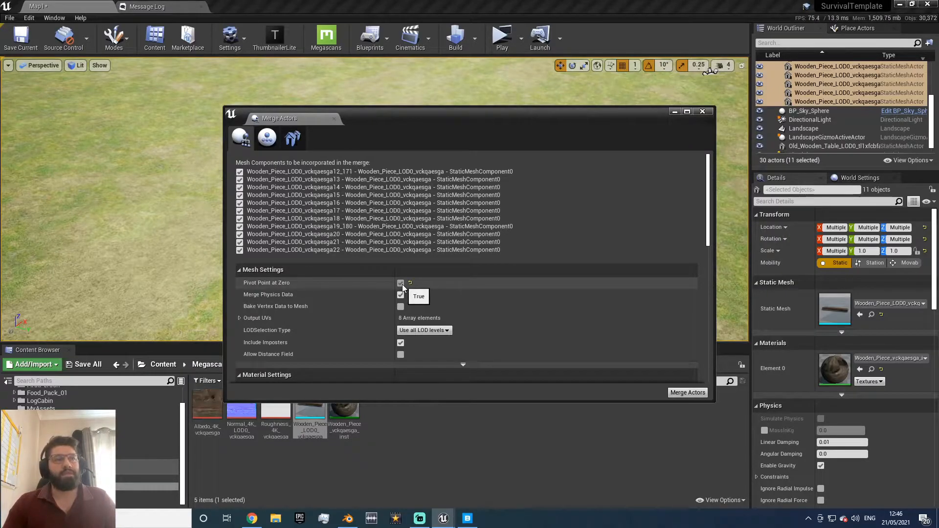
{"action": "left_click", "coordinate": [687, 393]}
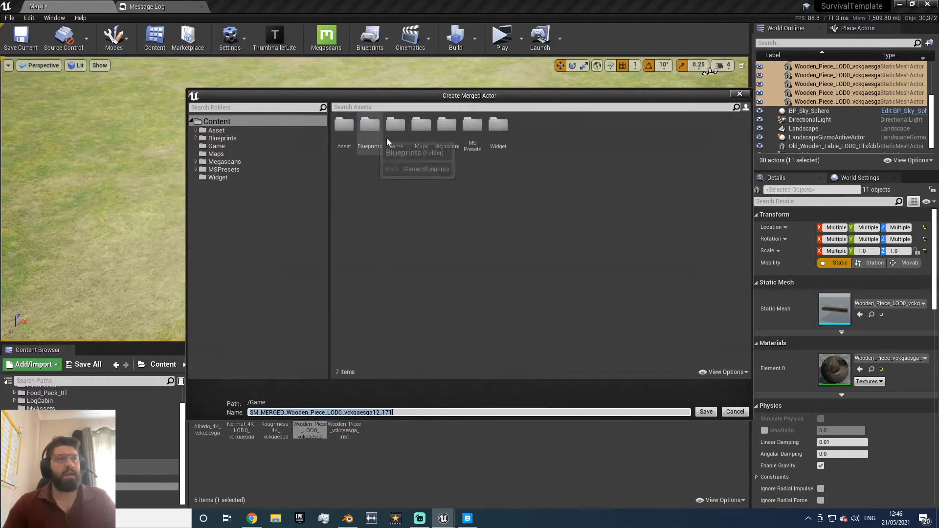
Step: Save the merged mesh as SM_WoodenFoundation1 in the Asset/MyAssets folder and close the Merge Actors window
{"action": "double_click", "coordinate": [342, 135]}
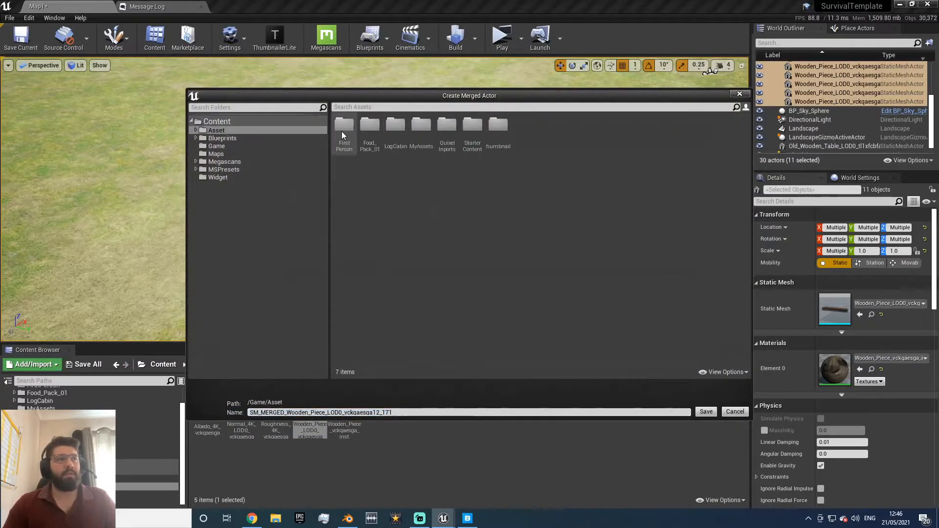
{"action": "double_click", "coordinate": [421, 126]}
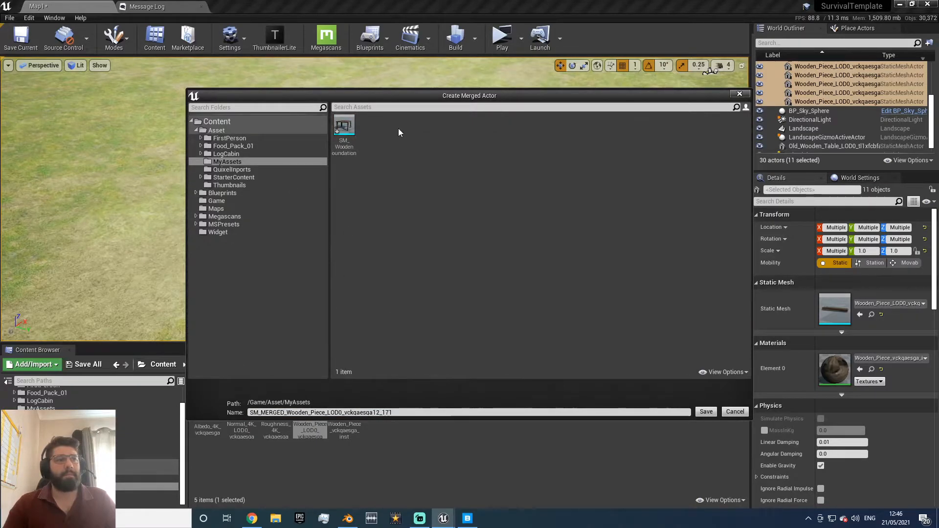
{"action": "left_click", "coordinate": [344, 126]}
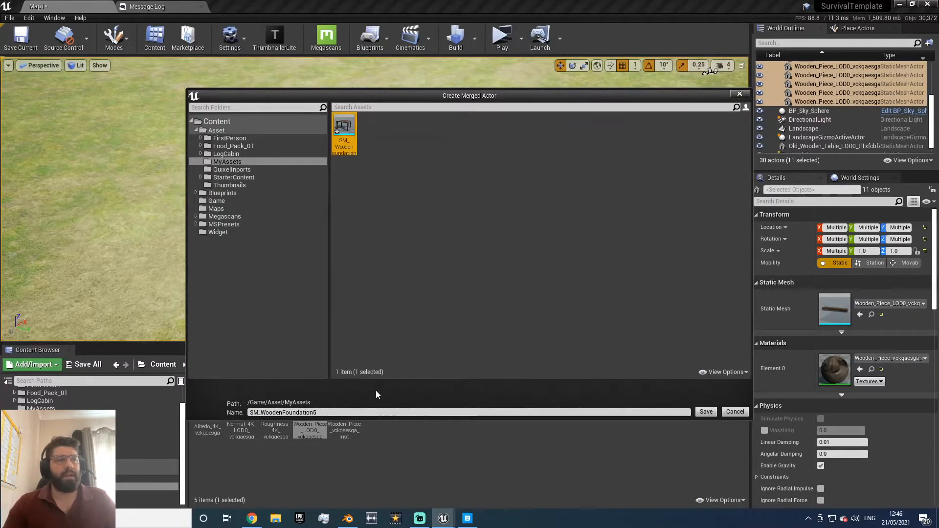
{"action": "double_click", "coordinate": [326, 413]}
{"action": "left_click", "coordinate": [326, 412]}
{"action": "key", "text": "BackSpace"}
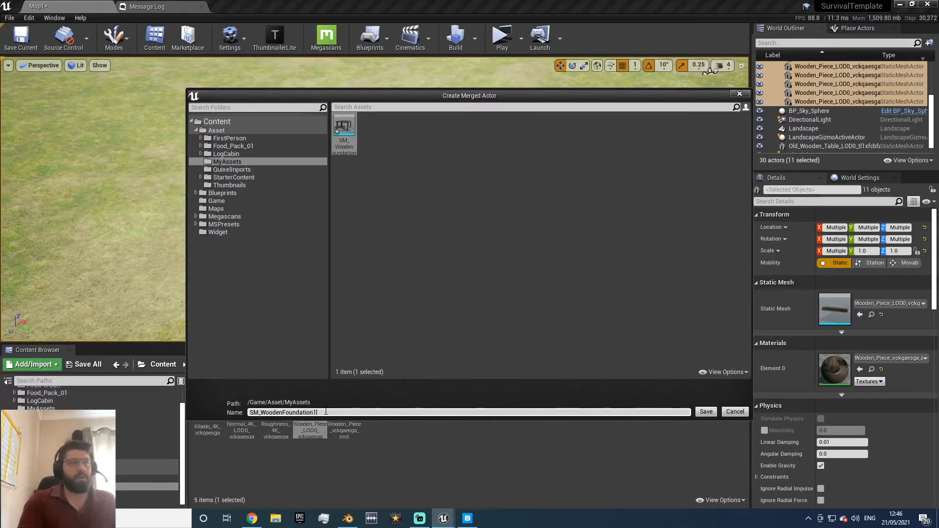
{"action": "type", "text": "1"}
{"action": "key", "text": "Return"}
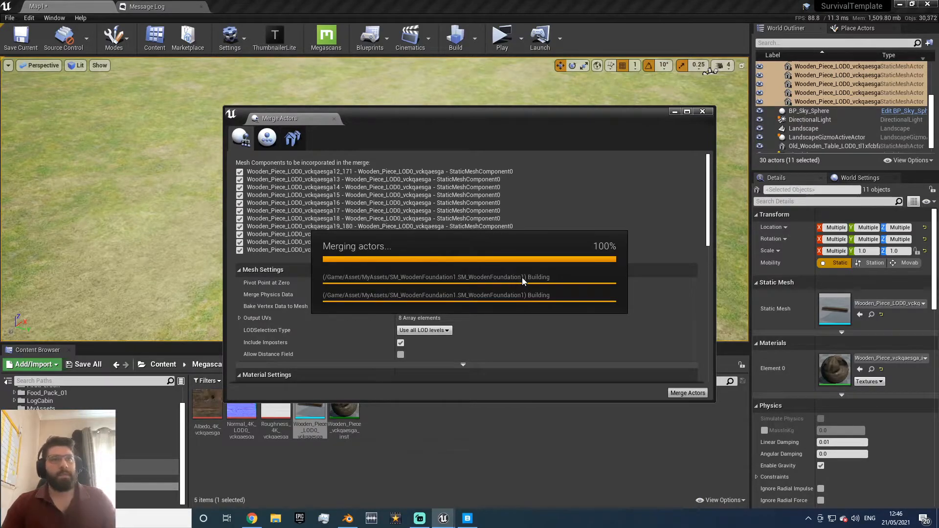
{"action": "left_click", "coordinate": [708, 112]}
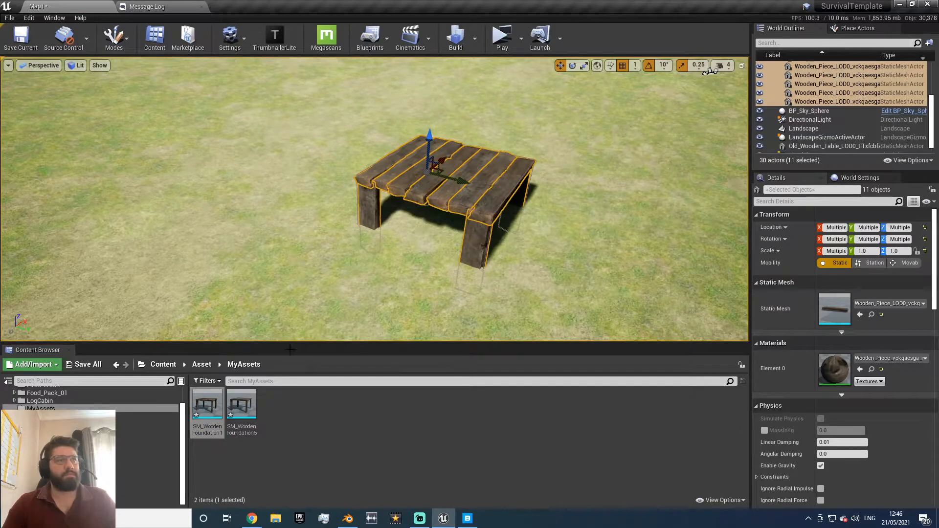
Step: Place the SM_WoodenFoundation1 mesh on open ground away from the original pieces and raise it to Z 0
{"action": "left_click_drag", "start_coordinate": [206, 410], "coordinate": [144, 250]}
{"action": "right_click_drag", "start_coordinate": [317, 240], "coordinate": [416, 250]}
{"action": "key", "text": "a"}
{"action": "key", "text": "a"}
{"action": "left_click_drag", "start_coordinate": [292, 240], "coordinate": [451, 253], "text": "alt"}
{"action": "key", "text": "ctrl+z"}
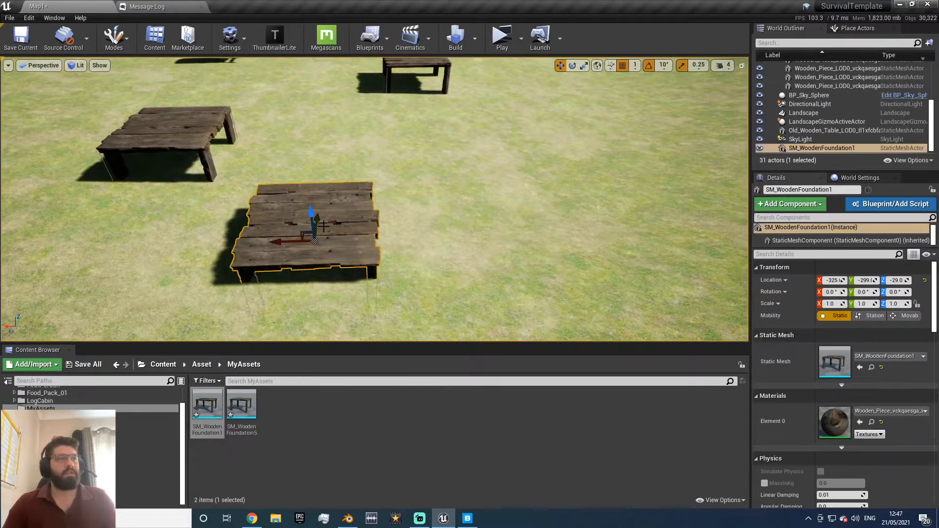
{"action": "left_click_drag", "start_coordinate": [314, 219], "coordinate": [342, 197]}
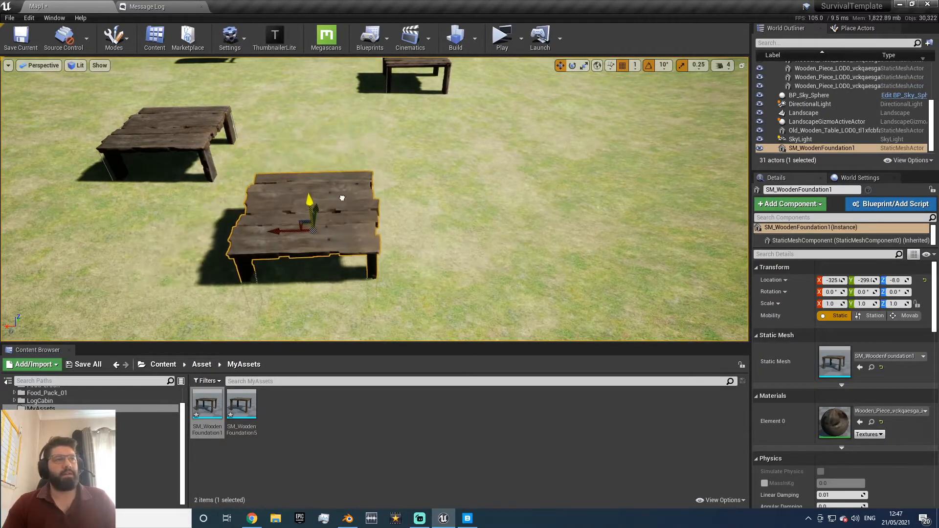
Step: Set the position snap size to 100 and duplicate the placed foundation along X to X -525, edge to edge
{"action": "left_click", "coordinate": [636, 66]}
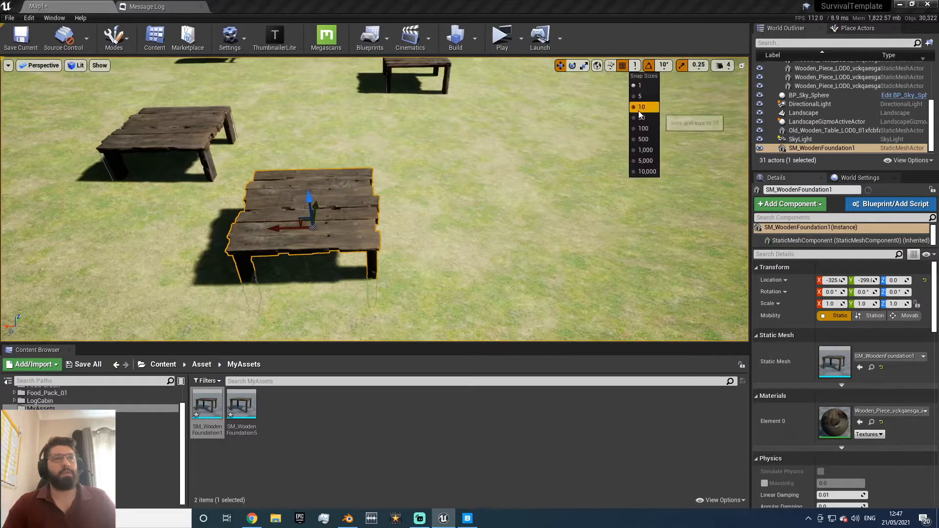
{"action": "left_click", "coordinate": [636, 128]}
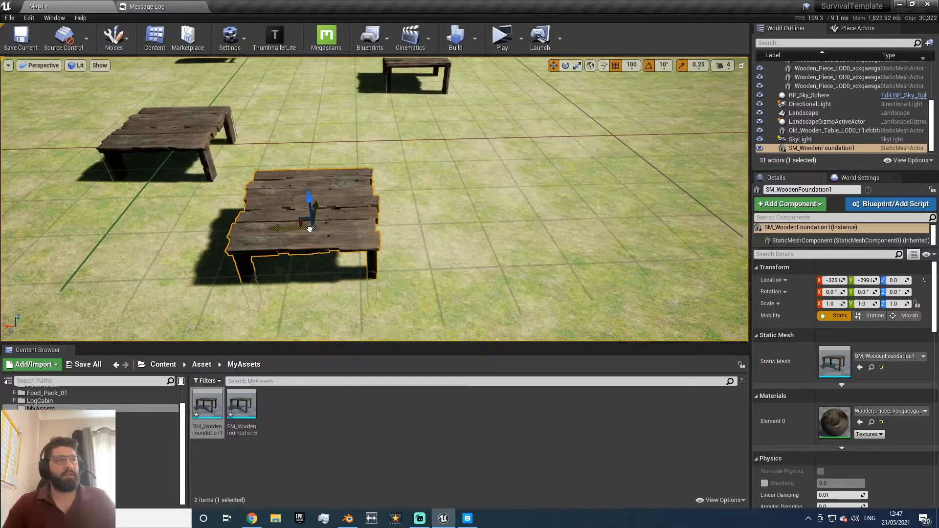
{"action": "left_click_drag", "start_coordinate": [310, 229], "coordinate": [364, 225], "text": "alt"}
{"action": "key", "text": "w"}
{"action": "right_click_drag", "start_coordinate": [387, 226], "coordinate": [293, 181]}
{"action": "key", "text": "w"}
{"action": "key", "text": "w"}
{"action": "key", "text": "s"}
{"action": "key", "text": "d"}
{"action": "key", "text": "w"}
{"action": "key", "text": "s"}
{"action": "key", "text": "d"}
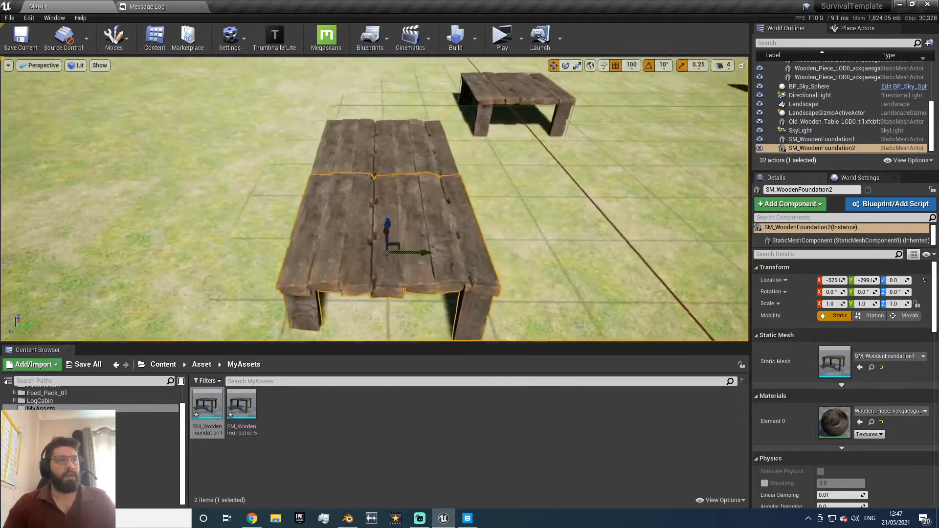
Step: Duplicate the merged foundations along X and Y in 200-unit offsets to form a platform of six pieces
{"action": "left_click_drag", "start_coordinate": [368, 248], "coordinate": [333, 172], "text": "alt"}
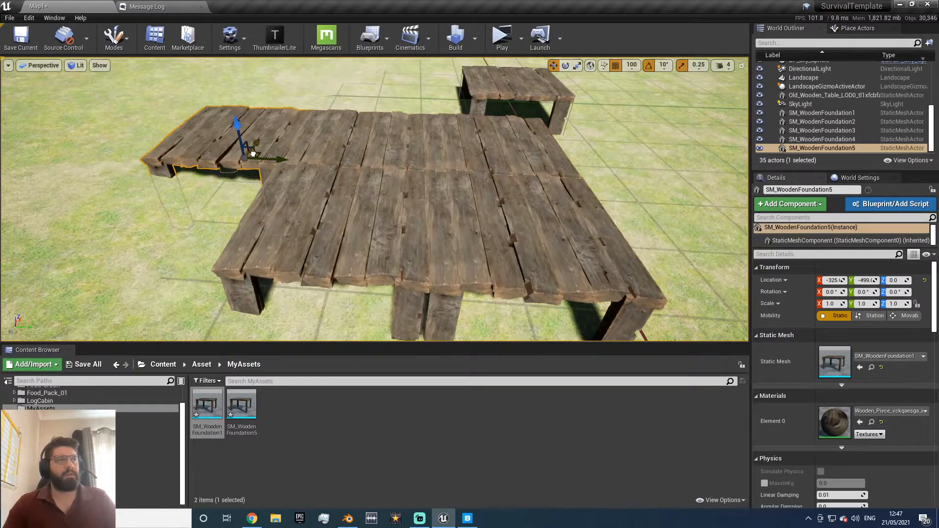
{"action": "left_click_drag", "start_coordinate": [253, 154], "coordinate": [232, 199], "text": "alt"}
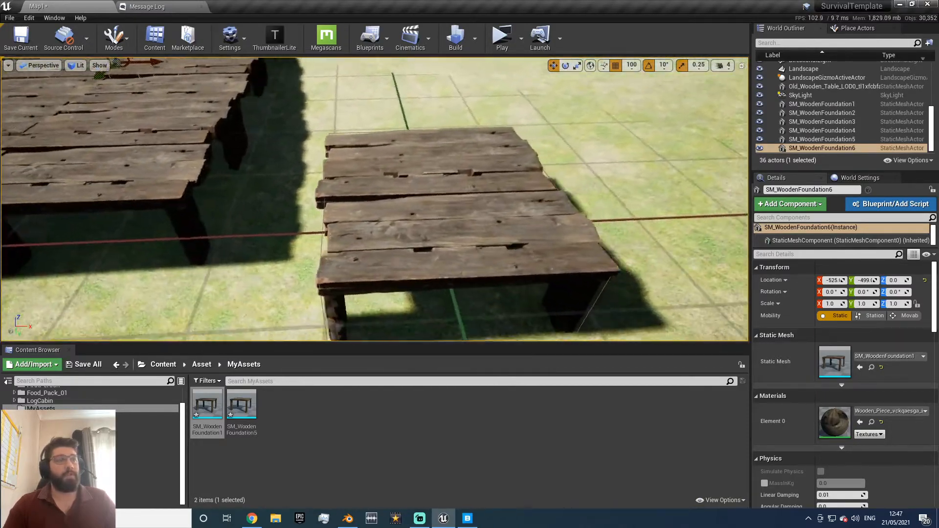
{"action": "right_click_drag", "start_coordinate": [246, 160], "coordinate": [289, 181]}
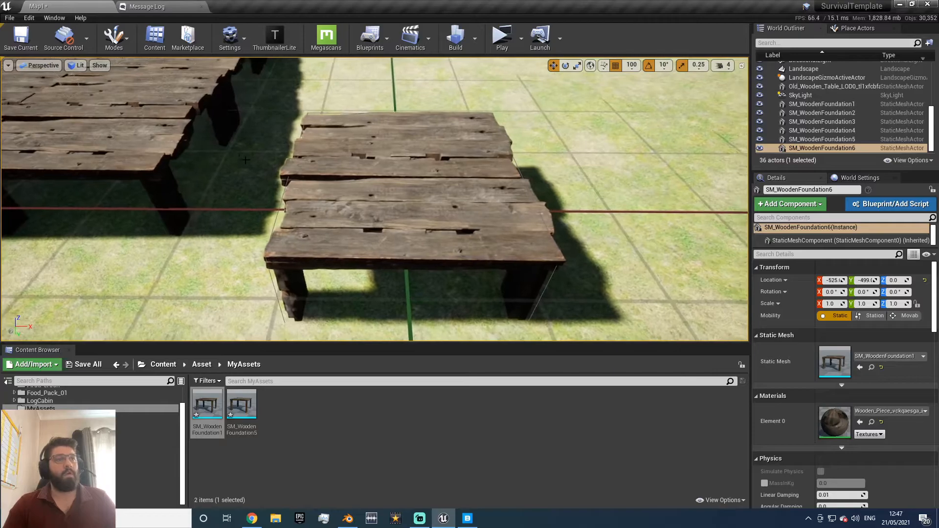
Step: Flip the BlockingVolume2 floor plank at Y -30 by setting its X rotation to 180 degrees
{"action": "left_click", "coordinate": [342, 240]}
{"action": "right_click_drag", "start_coordinate": [328, 223], "coordinate": [346, 184]}
{"action": "left_click", "coordinate": [344, 201]}
{"action": "key", "text": "e"}
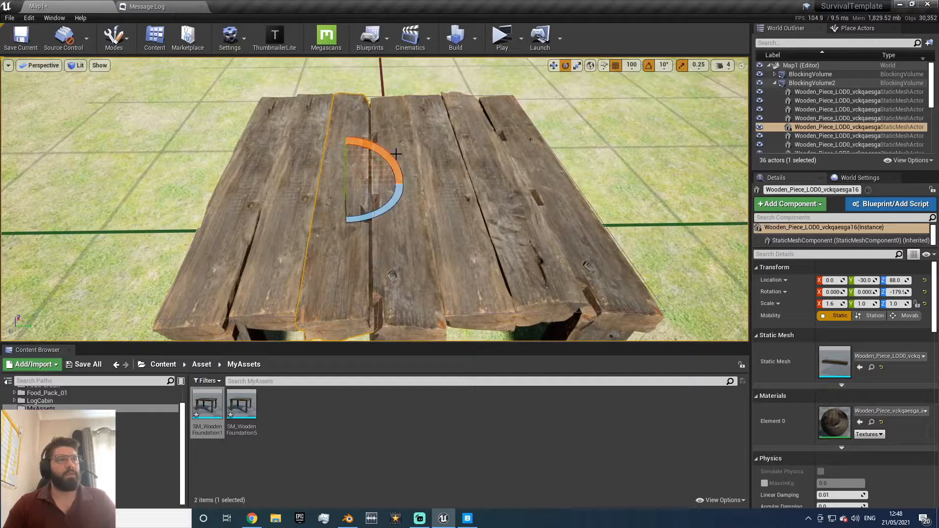
{"action": "left_click_drag", "start_coordinate": [389, 159], "coordinate": [351, 240]}
{"action": "key", "text": "w"}
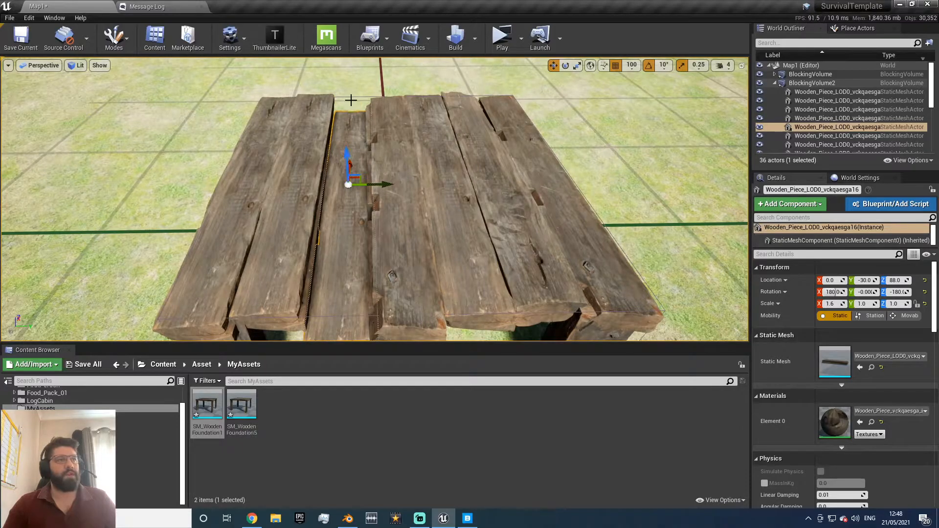
Step: Set the position snap size to 1 and move the flipped plank to Z 102, level with its neighbours
{"action": "left_click_drag", "start_coordinate": [344, 201], "coordinate": [344, 169]}
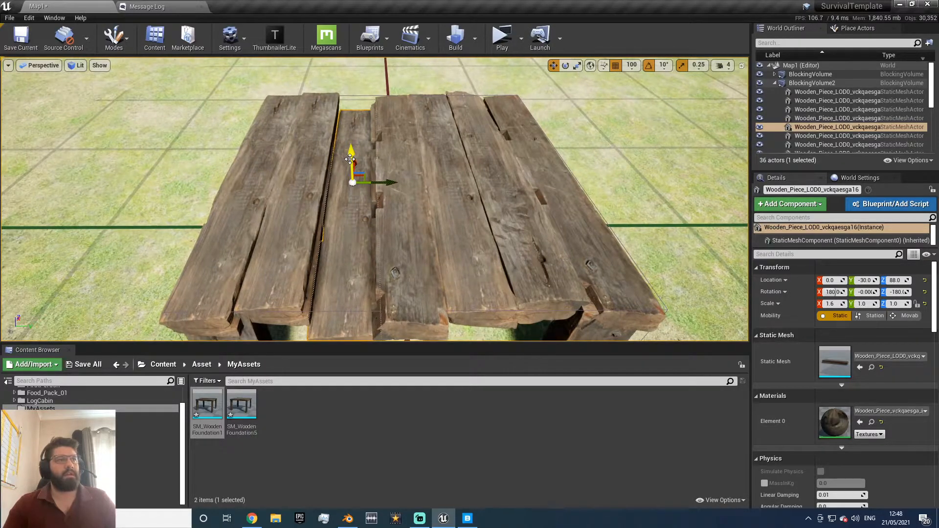
{"action": "left_click_drag", "start_coordinate": [342, 83], "coordinate": [342, 74]}
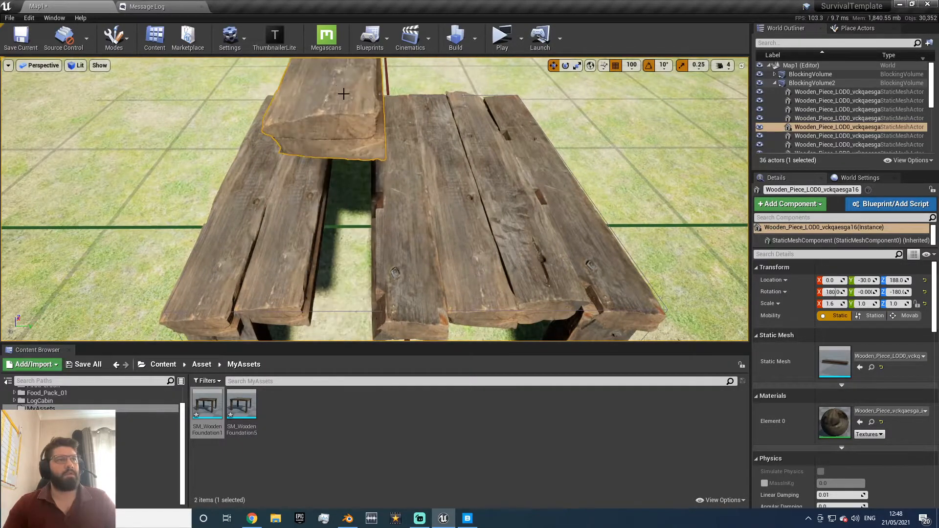
{"action": "left_click", "coordinate": [635, 65]}
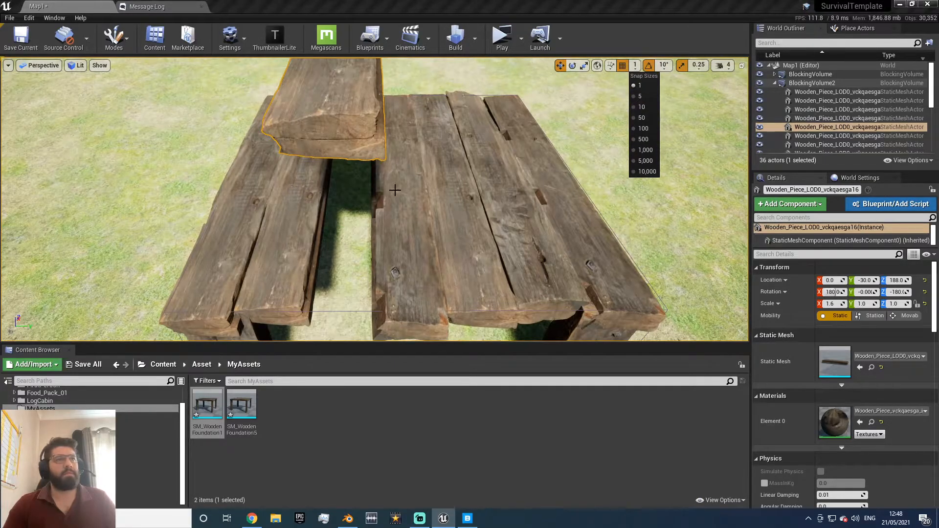
{"action": "left_click", "coordinate": [632, 86]}
{"action": "key", "text": "f"}
{"action": "left_click_drag", "start_coordinate": [378, 79], "coordinate": [377, 226]}
{"action": "right_click_drag", "start_coordinate": [431, 259], "coordinate": [431, 186]}
{"action": "key", "text": "q"}
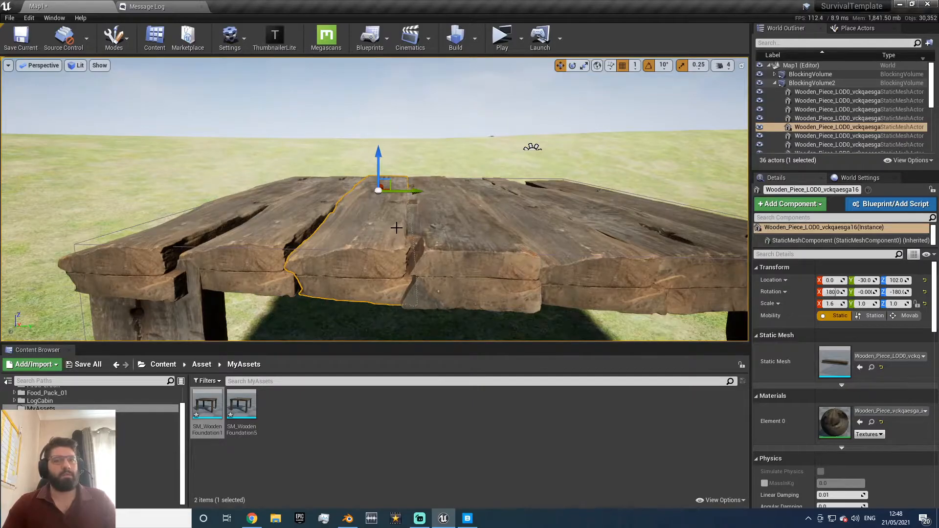
{"action": "mouse_move", "coordinate": [393, 234]}
{"action": "right_mouse_down"}
{"action": "mouse_move", "coordinate": [469, 220]}
{"action": "mouse_move", "coordinate": [484, 264]}
{"action": "mouse_move", "coordinate": [421, 298]}
{"action": "mouse_move", "coordinate": [387, 222]}
{"action": "right_mouse_up"}
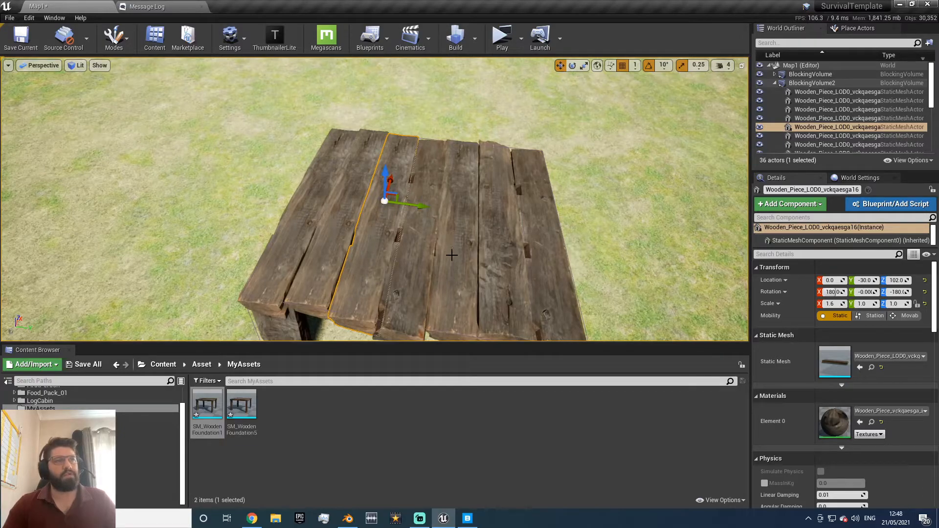
Step: Rotate the neighbouring floor plank at Y -60 about its X axis and move it to Z 87
{"action": "left_click", "coordinate": [336, 232]}
{"action": "key", "text": "e"}
{"action": "mouse_move", "coordinate": [341, 172]}
{"action": "left_mouse_down"}
{"action": "mouse_move", "coordinate": [354, 120]}
{"action": "mouse_move", "coordinate": [338, 157]}
{"action": "mouse_move", "coordinate": [333, 146]}
{"action": "mouse_move", "coordinate": [344, 181]}
{"action": "left_mouse_up"}
{"action": "key", "text": "w"}
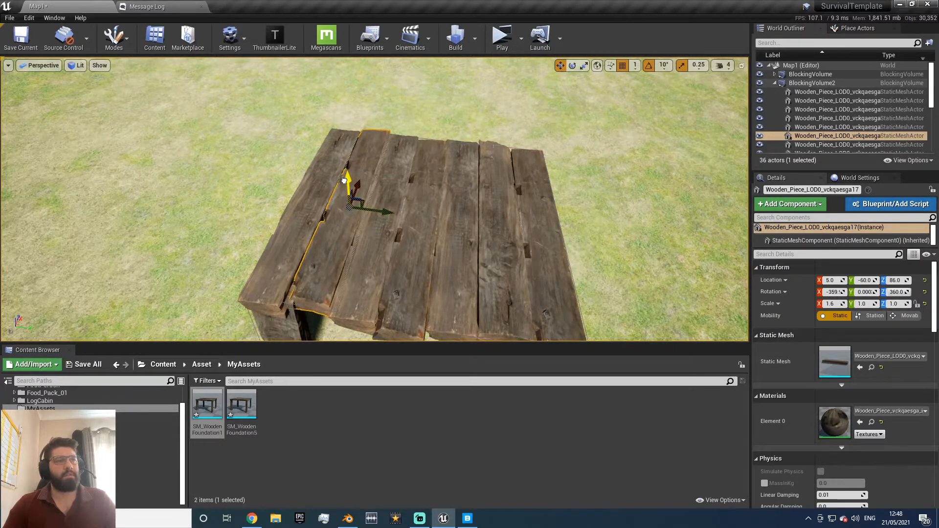
{"action": "left_click_drag", "start_coordinate": [345, 181], "coordinate": [345, 178]}
{"action": "right_click_drag", "start_coordinate": [345, 178], "coordinate": [438, 132]}
{"action": "key", "text": "d"}
{"action": "key", "text": "a"}
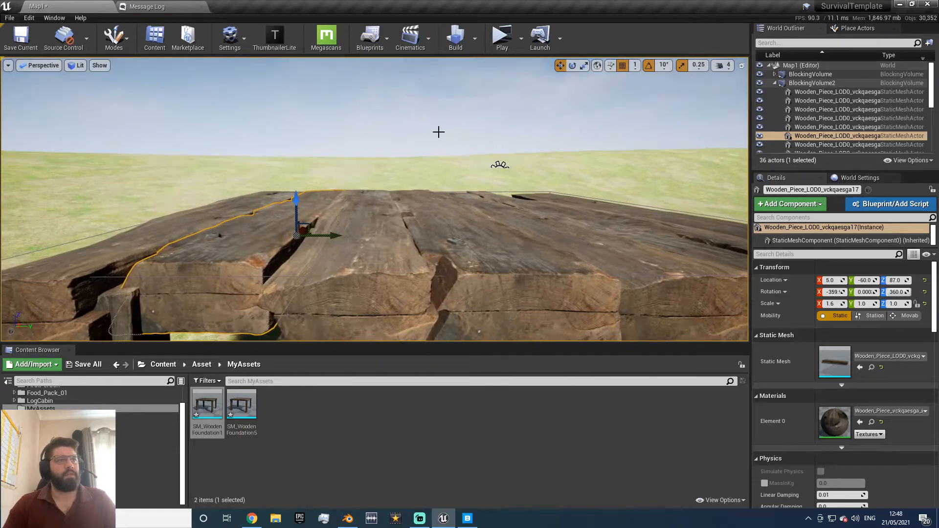
Step: Adjust the heights of the middle plank at Y -3 and the plank at Y -60, both to Z 86
{"action": "left_click", "coordinate": [495, 228]}
{"action": "left_click_drag", "start_coordinate": [427, 204], "coordinate": [427, 207]}
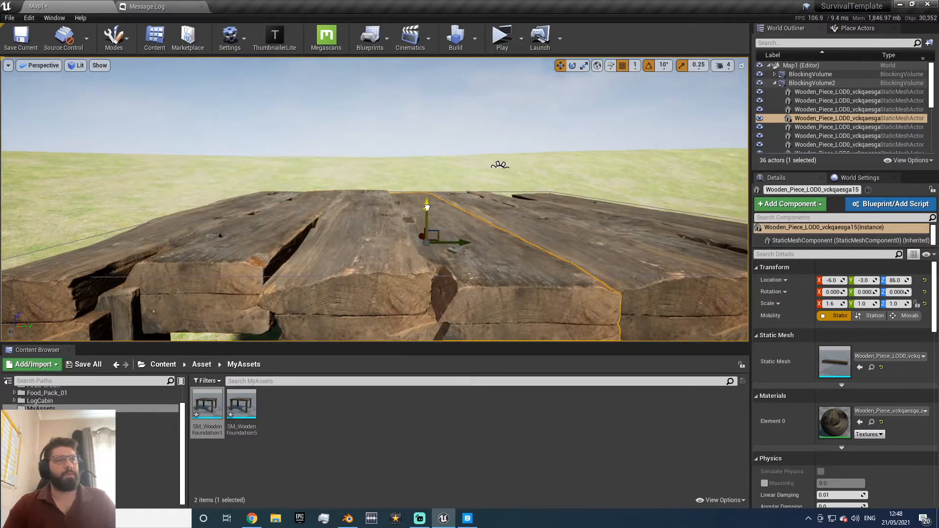
{"action": "key", "text": "d"}
{"action": "right_click_drag", "start_coordinate": [446, 199], "coordinate": [446, 200]}
{"action": "key", "text": "a"}
{"action": "left_click", "coordinate": [416, 228]}
{"action": "left_click_drag", "start_coordinate": [406, 197], "coordinate": [406, 199]}
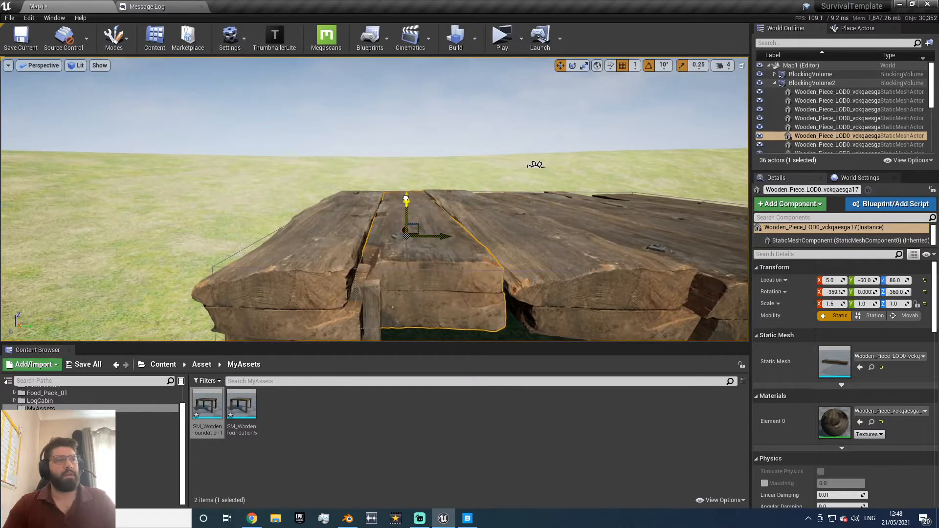
Step: Inspect the levelled floor planks from the end and from above, then select every plank under BlockingVolume2
{"action": "key", "text": "d"}
{"action": "right_click_drag", "start_coordinate": [357, 289], "coordinate": [357, 289]}
{"action": "key", "text": "d"}
{"action": "key", "text": "a"}
{"action": "right_click_drag", "start_coordinate": [451, 134], "coordinate": [451, 134]}
{"action": "key", "text": "s"}
{"action": "right_click_drag", "start_coordinate": [395, 214], "coordinate": [394, 215]}
{"action": "scroll", "coordinate": [820, 117], "scroll_direction": "down", "scroll_amount": 3}
{"action": "left_click", "coordinate": [820, 117], "text": "shift"}
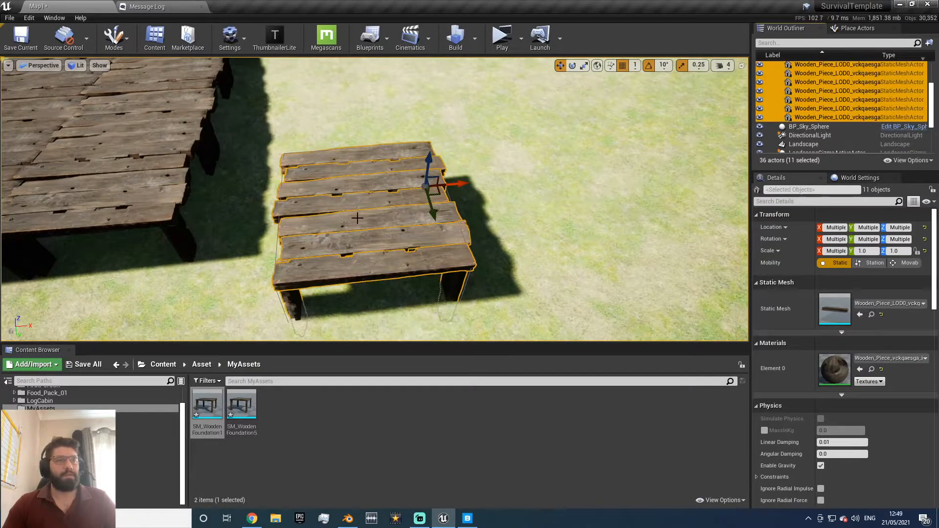
Step: Select BlockingVolume2 and move the whole foundation along the Y axis to Y 324
{"action": "scroll", "coordinate": [832, 98], "scroll_direction": "up", "scroll_amount": 3}
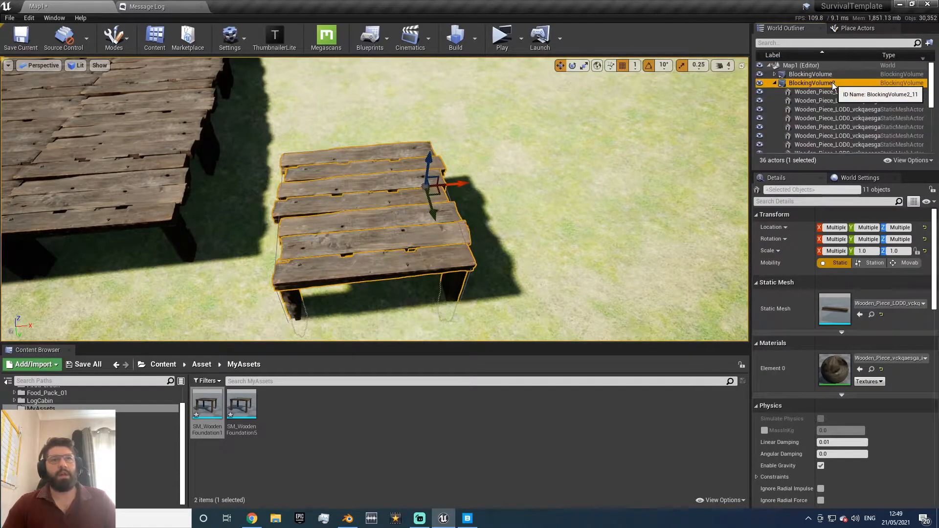
{"action": "double_click", "coordinate": [810, 83]}
{"action": "key", "text": "a"}
{"action": "right_click_drag", "start_coordinate": [454, 280], "coordinate": [454, 279]}
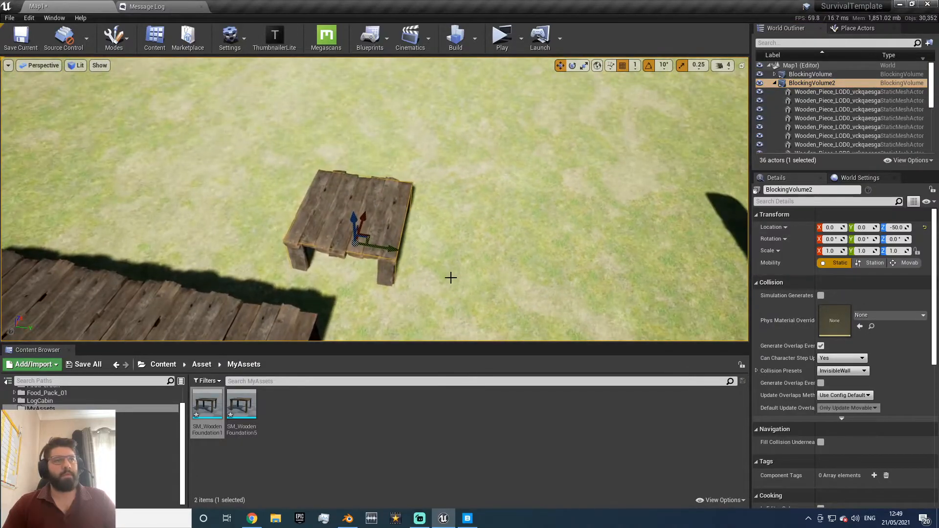
{"action": "left_click_drag", "start_coordinate": [387, 251], "coordinate": [561, 257]}
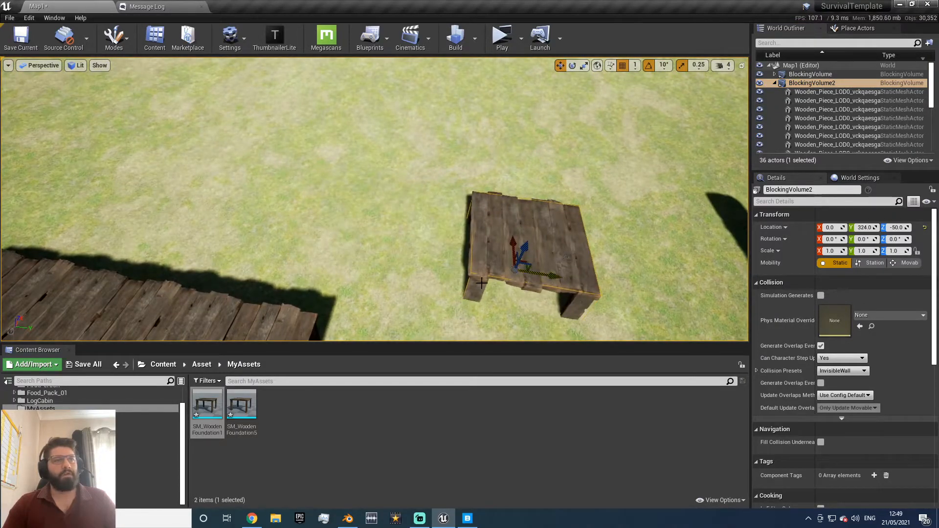
Step: Merge the 11 planks under BlockingVolume2 into one static mesh with the pivot point at zero, keeping the suggested name
{"action": "left_click", "coordinate": [819, 101]}
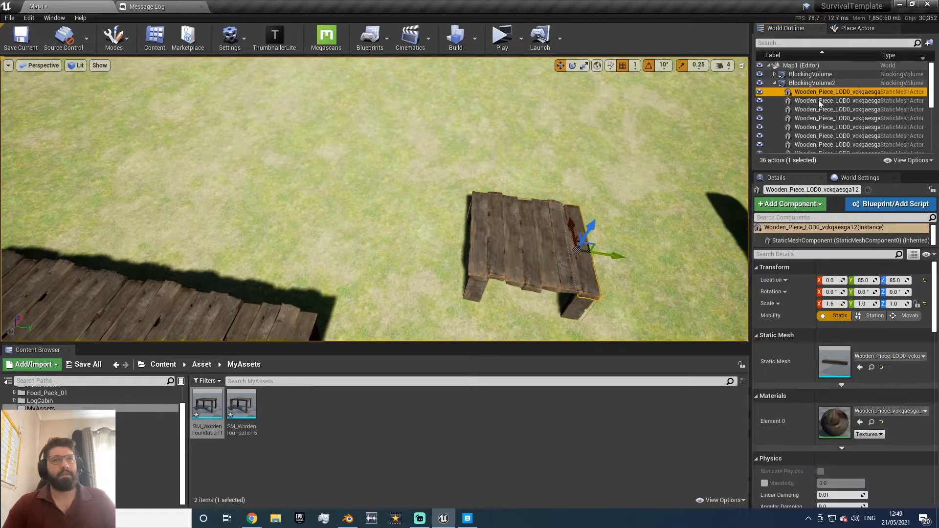
{"action": "scroll", "coordinate": [819, 101], "scroll_direction": "down", "scroll_amount": 3}
{"action": "left_click", "coordinate": [814, 134], "text": "shift"}
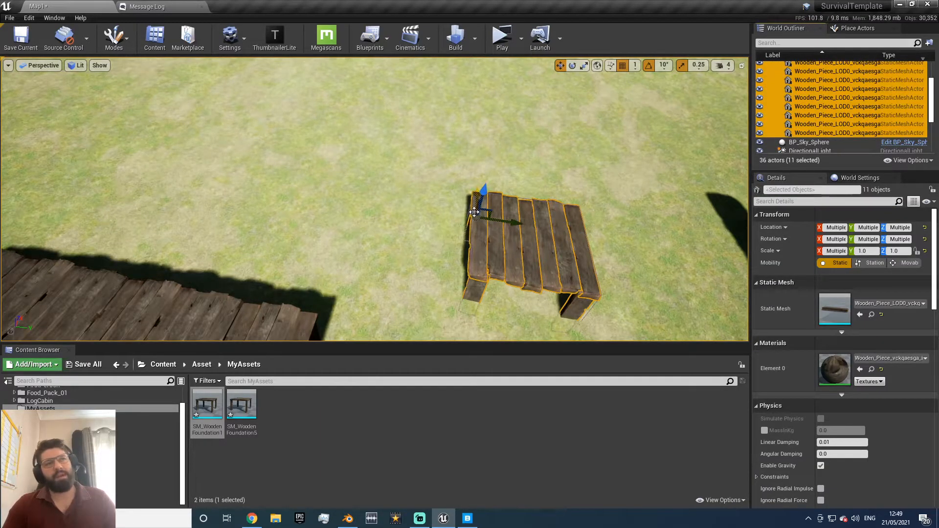
{"action": "right_click", "coordinate": [474, 216]}
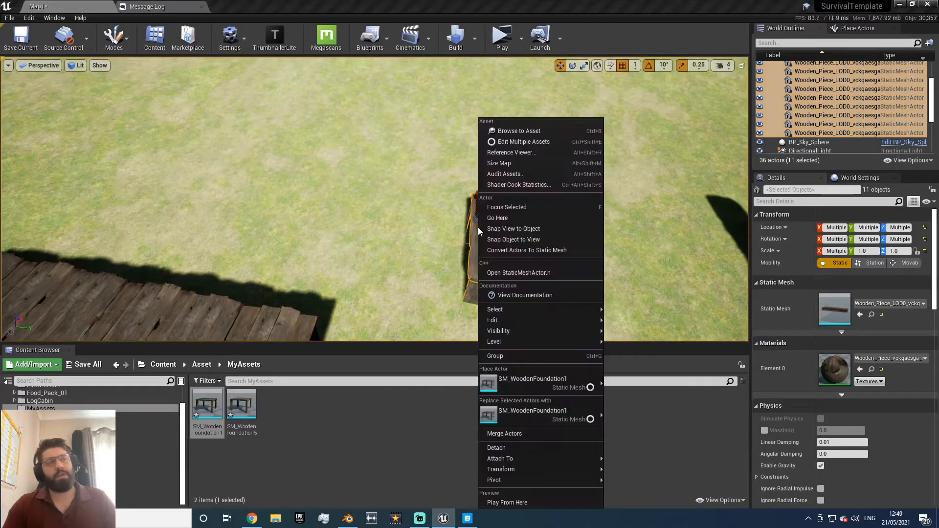
{"action": "left_click", "coordinate": [546, 438]}
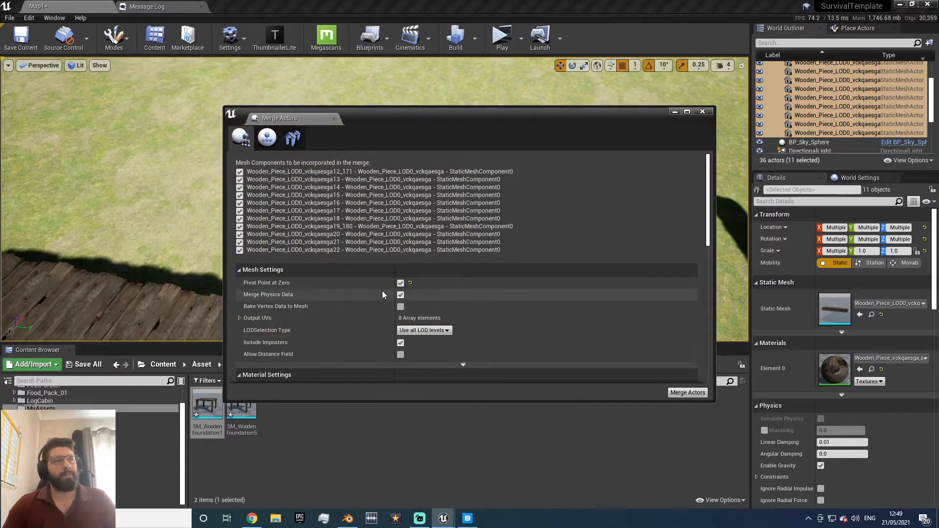
{"action": "left_click", "coordinate": [681, 393]}
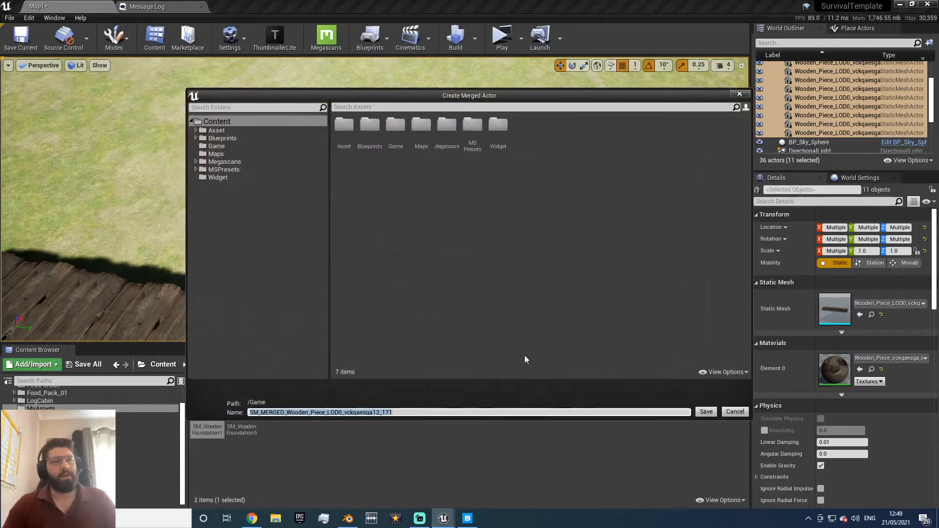
{"action": "left_click", "coordinate": [706, 412]}
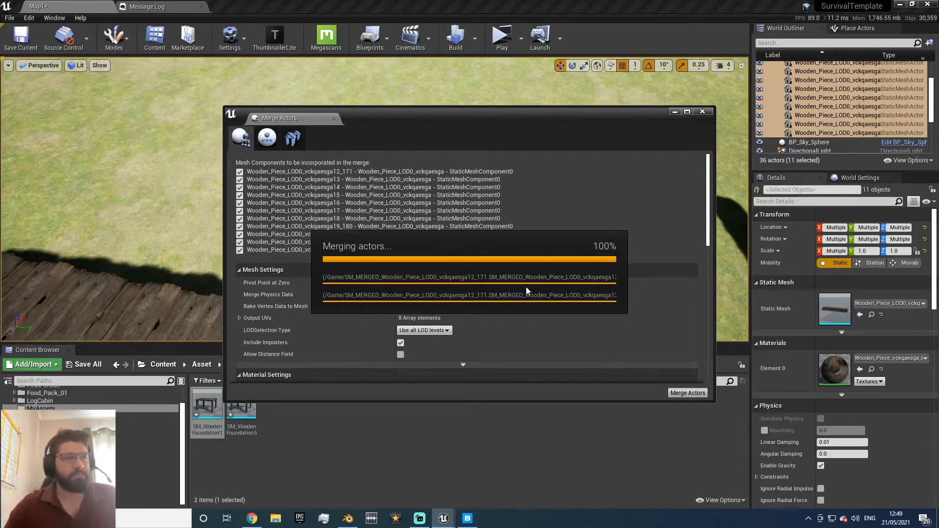
{"action": "left_click", "coordinate": [702, 112]}
Step: Place the merged foundation mesh on the open grass and raise it to Z 19 so its legs clear the ground
{"action": "right_click_drag", "start_coordinate": [454, 171], "coordinate": [434, 199]}
{"action": "left_click_drag", "start_coordinate": [445, 410], "coordinate": [505, 195]}
{"action": "right_click_drag", "start_coordinate": [432, 282], "coordinate": [352, 225]}
{"action": "right_click_drag", "start_coordinate": [470, 215], "coordinate": [403, 230]}
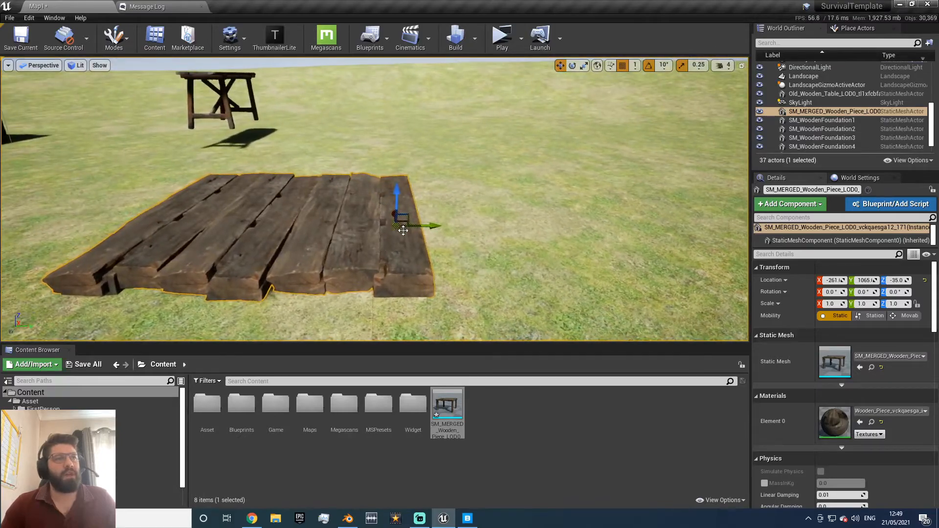
{"action": "left_click_drag", "start_coordinate": [396, 184], "coordinate": [390, 112]}
{"action": "scroll", "coordinate": [367, 214], "scroll_direction": "down", "scroll_amount": 6}
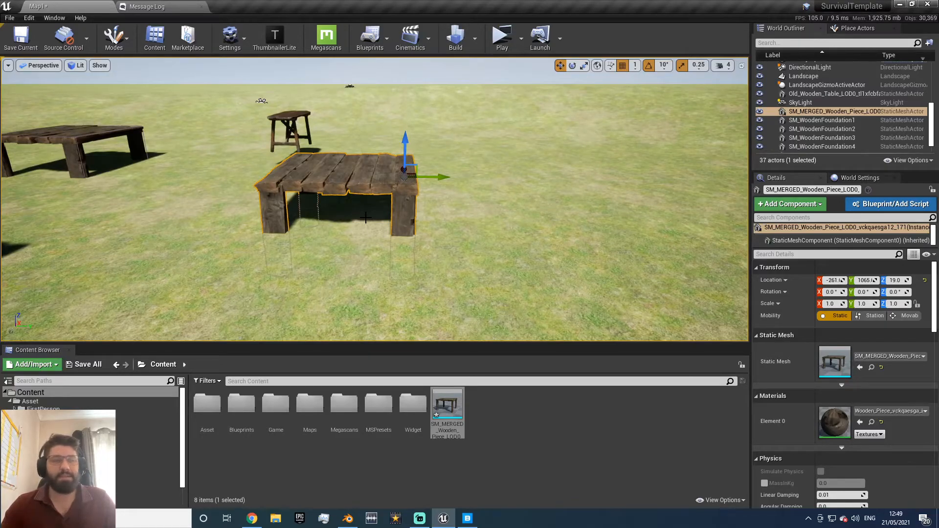
Step: Compare the merged foundation's pivot with the original planks and check the location values of BlockingVolume2
{"action": "key", "text": "s"}
{"action": "mouse_move", "coordinate": [380, 213]}
{"action": "right_mouse_down"}
{"action": "mouse_move", "coordinate": [368, 213]}
{"action": "mouse_move", "coordinate": [375, 201]}
{"action": "right_mouse_up"}
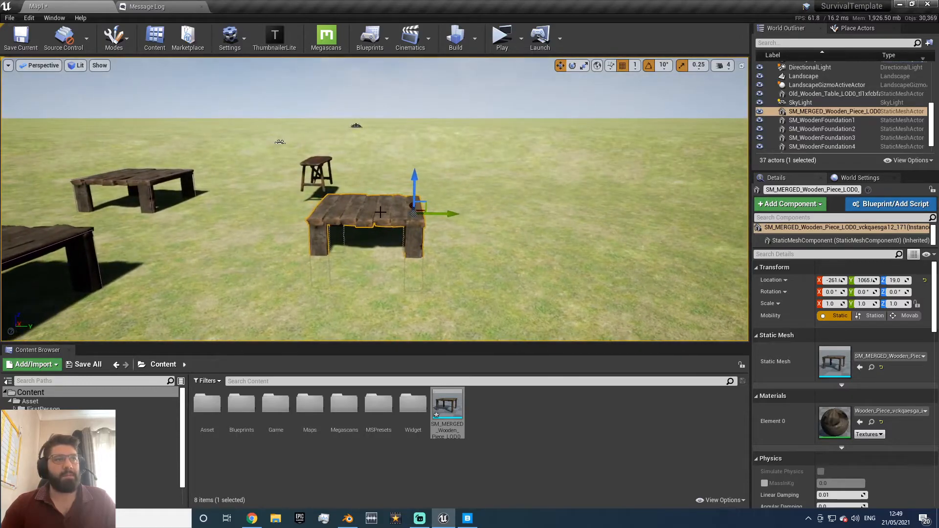
{"action": "right_click_drag", "start_coordinate": [252, 295], "coordinate": [276, 226]}
{"action": "key", "text": "f"}
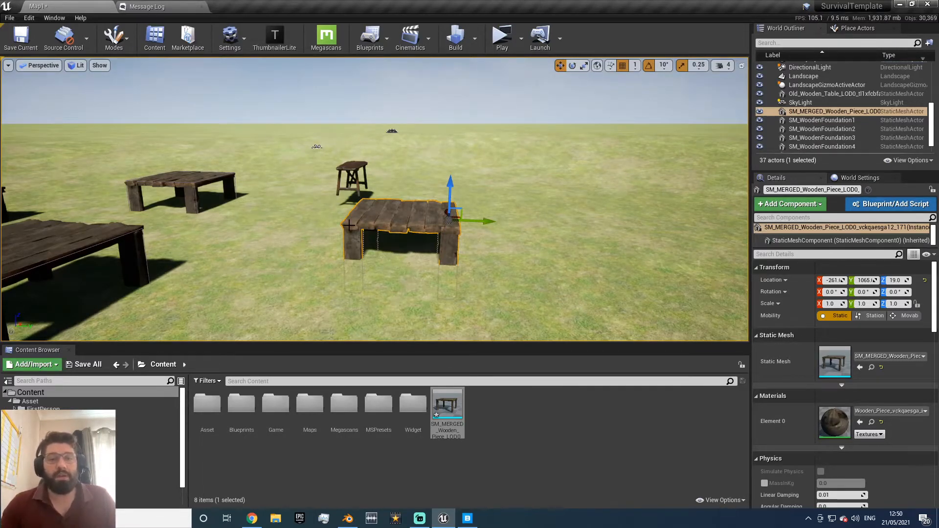
{"action": "right_click_drag", "start_coordinate": [317, 287], "coordinate": [331, 257]}
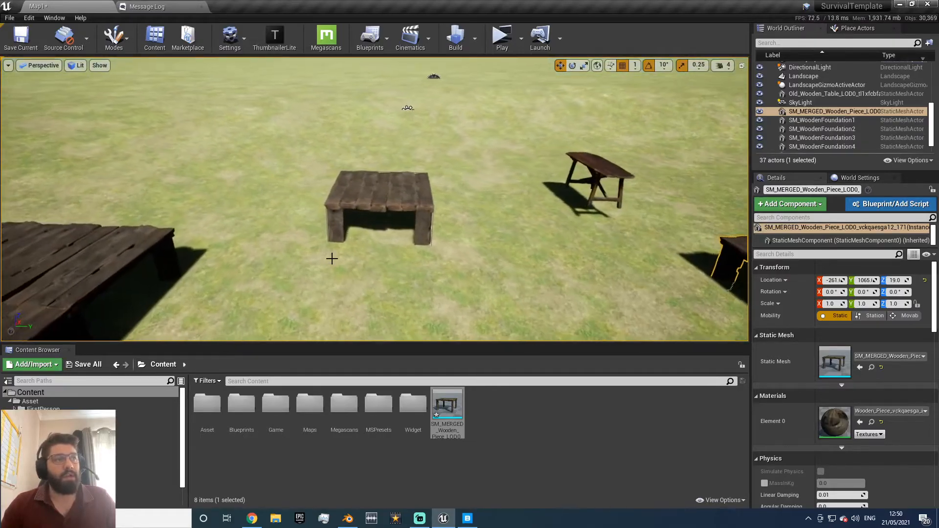
{"action": "left_click", "coordinate": [359, 204]}
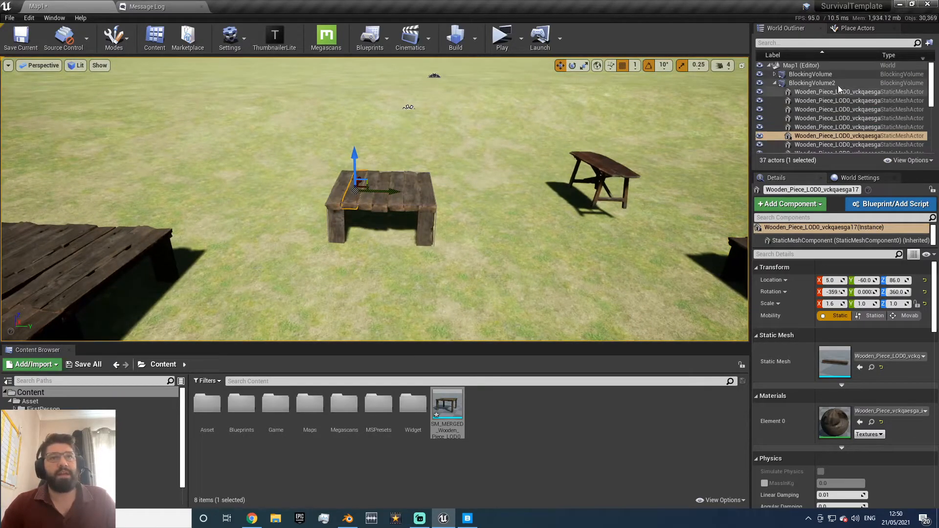
{"action": "left_click", "coordinate": [823, 92]}
{"action": "scroll", "coordinate": [826, 108], "scroll_direction": "down", "scroll_amount": 4}
{"action": "left_click", "coordinate": [831, 86], "text": "shift"}
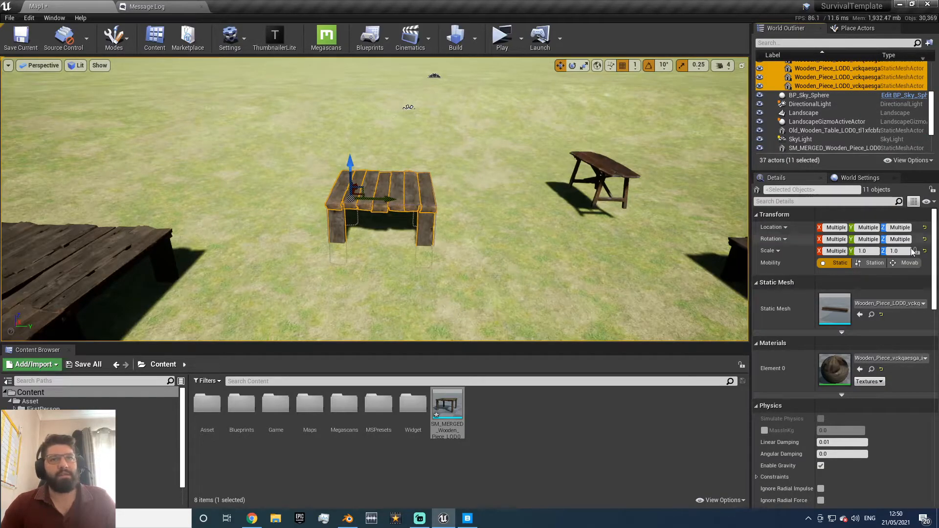
{"action": "scroll", "coordinate": [832, 108], "scroll_direction": "up", "scroll_amount": 3}
{"action": "left_click", "coordinate": [813, 68]}
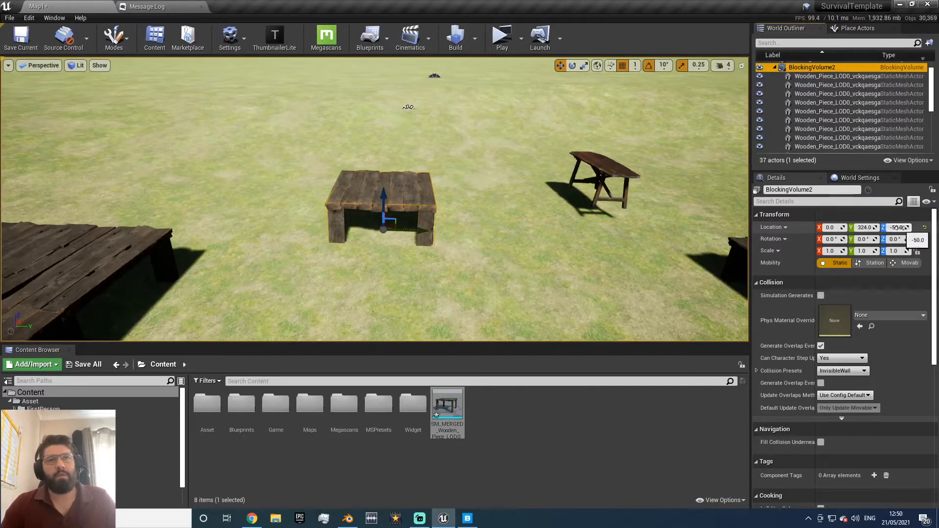
Step: Merge all 11 BlockingVolume2 planks again with the pivot point at zero, declining to overwrite and saving as fsfgsfse
{"action": "left_click", "coordinate": [837, 77]}
{"action": "scroll", "coordinate": [836, 101], "scroll_direction": "down", "scroll_amount": 4}
{"action": "left_click", "coordinate": [836, 101], "text": "shift"}
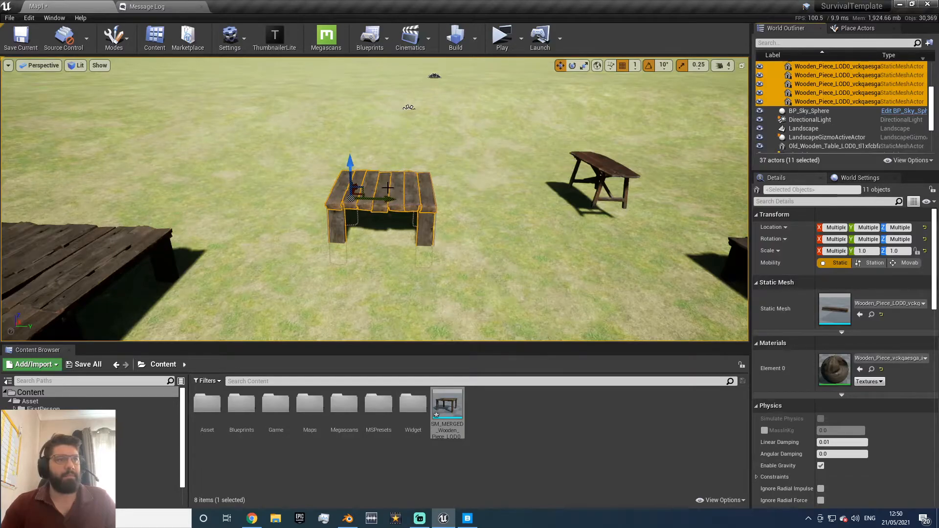
{"action": "right_click", "coordinate": [388, 188]}
{"action": "left_click", "coordinate": [421, 431]}
{"action": "left_click", "coordinate": [400, 283]}
{"action": "left_click", "coordinate": [679, 393]}
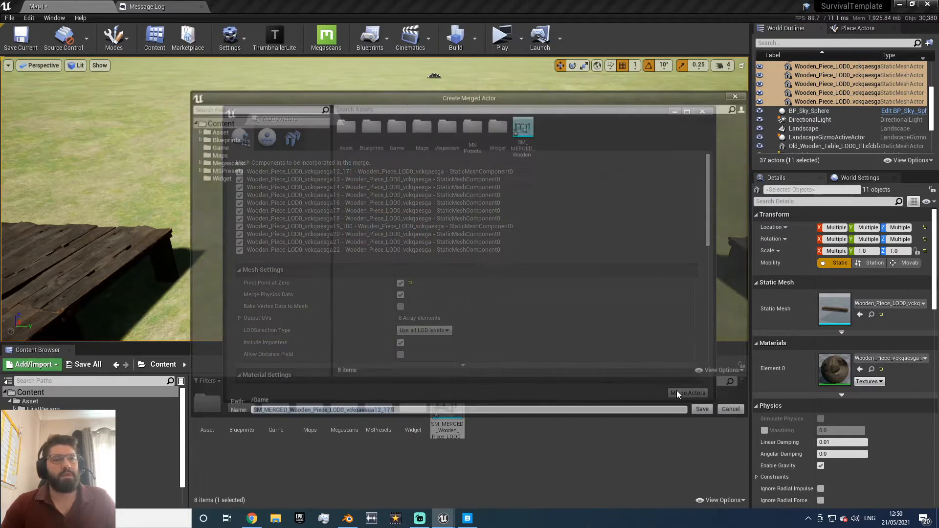
{"action": "left_click", "coordinate": [706, 411]}
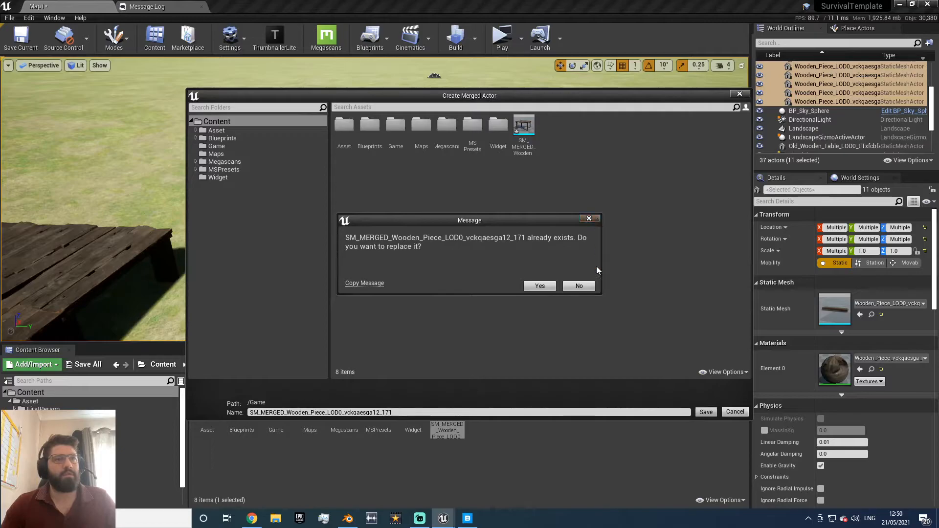
{"action": "left_click", "coordinate": [590, 287]}
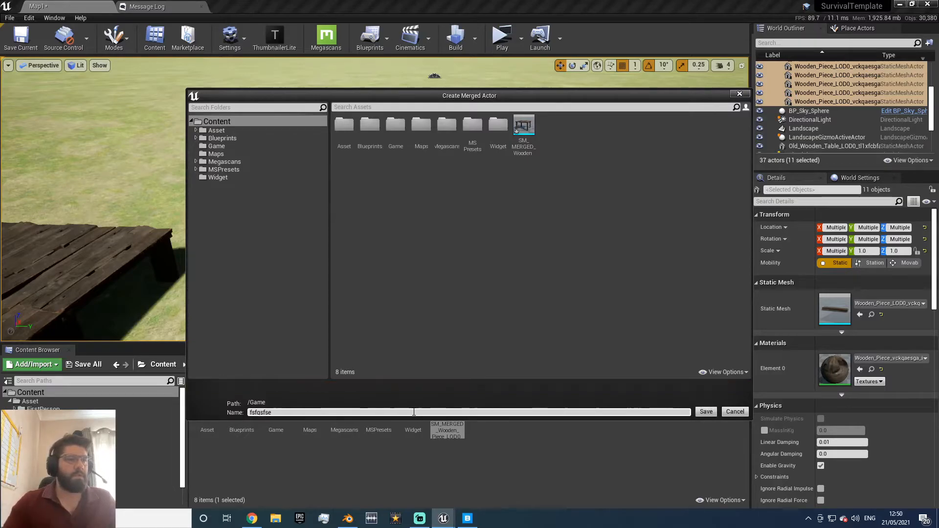
{"action": "left_click", "coordinate": [706, 412]}
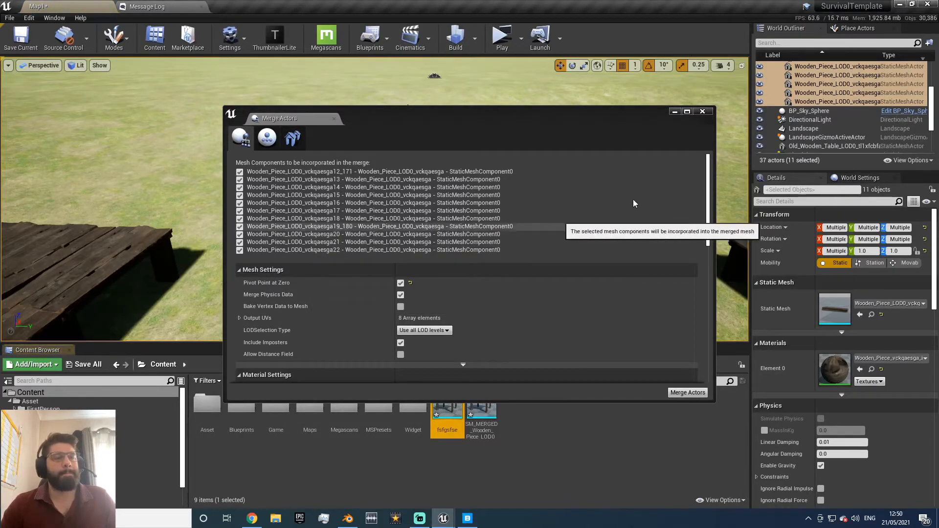
{"action": "left_click", "coordinate": [703, 112]}
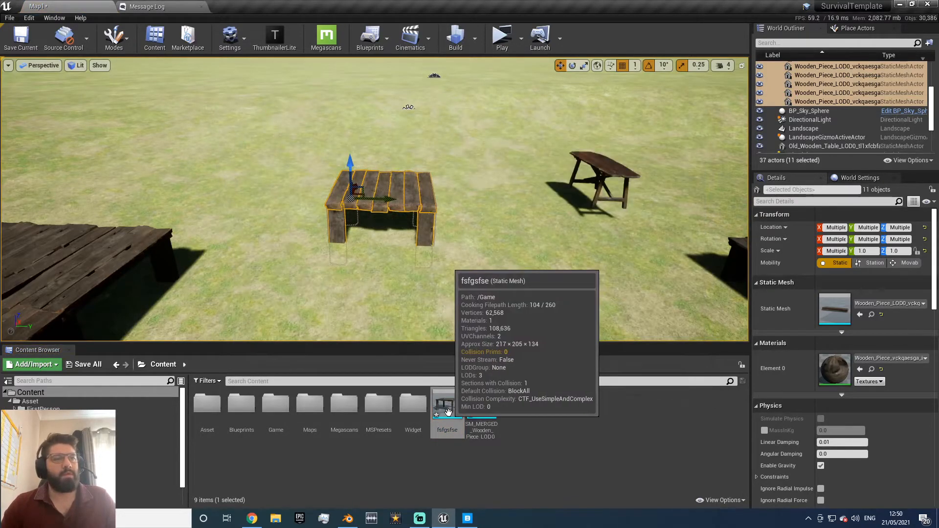
Step: Place the fsfgsfse mesh on the grass away from the other foundations, at about X -798, Y 1518
{"action": "key", "text": "s"}
{"action": "right_click_drag", "start_coordinate": [375, 199], "coordinate": [433, 191]}
{"action": "left_click_drag", "start_coordinate": [438, 413], "coordinate": [420, 236]}
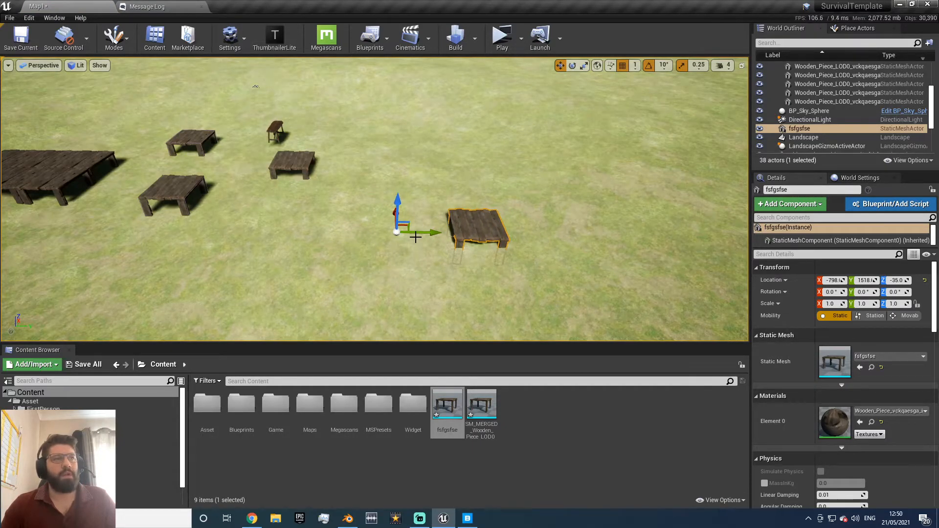
Step: Select BlockingVolume2 and set its Y location to 0
{"action": "key", "text": "w"}
{"action": "mouse_move", "coordinate": [286, 211]}
{"action": "right_mouse_down"}
{"action": "mouse_move", "coordinate": [237, 205]}
{"action": "mouse_move", "coordinate": [286, 211]}
{"action": "right_mouse_up"}
{"action": "left_click", "coordinate": [366, 202]}
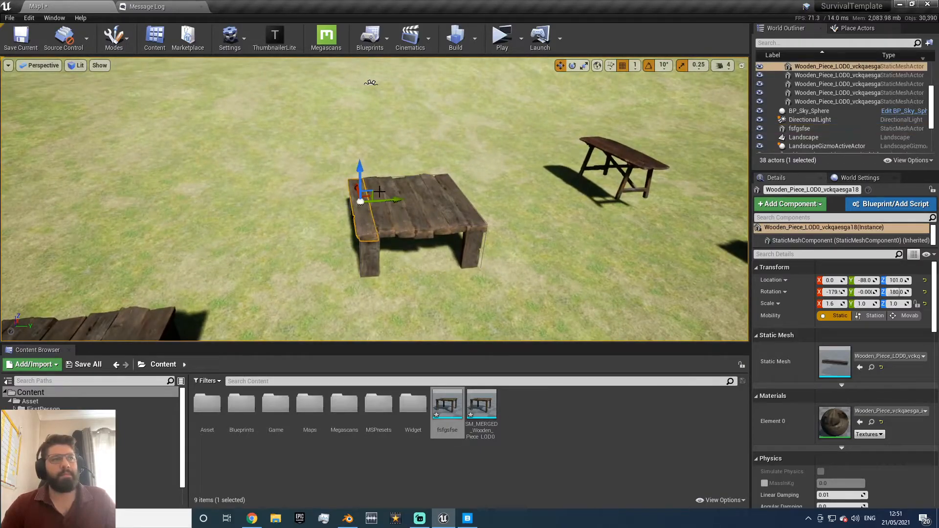
{"action": "left_click", "coordinate": [829, 84]}
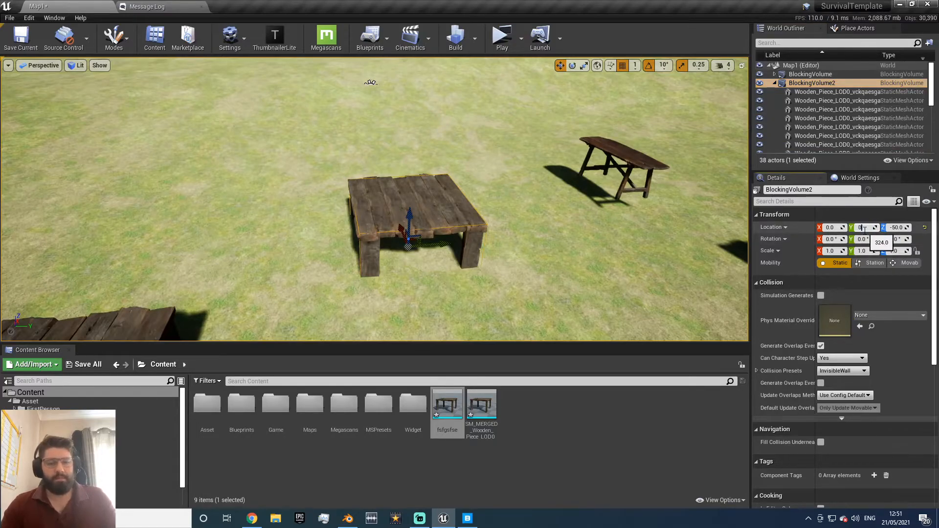
{"action": "type", "text": "0"}
{"action": "key", "text": "Return"}
{"action": "right_click_drag", "start_coordinate": [357, 238], "coordinate": [407, 231]}
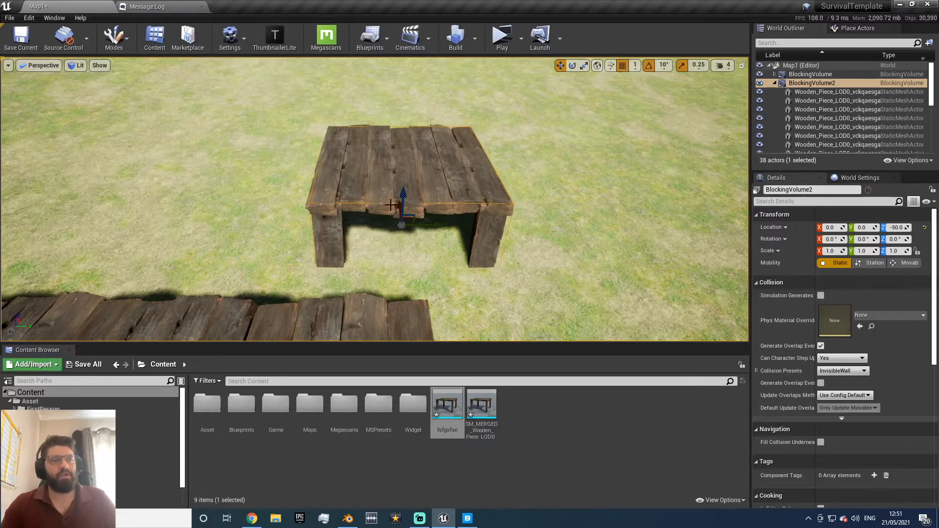
Step: Merge the single floor plank at Y 57 into its own static mesh named SM_MERGED_Wooden_Piece_LOD0_vckqaesga13fesfs
{"action": "right_click_drag", "start_coordinate": [455, 262], "coordinate": [325, 102]}
{"action": "right_click", "coordinate": [324, 103]}
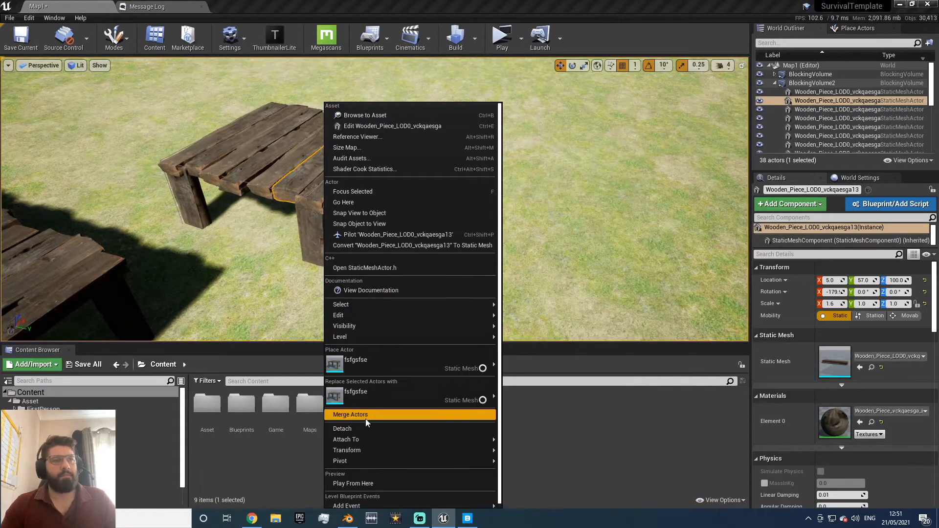
{"action": "left_click", "coordinate": [366, 416]}
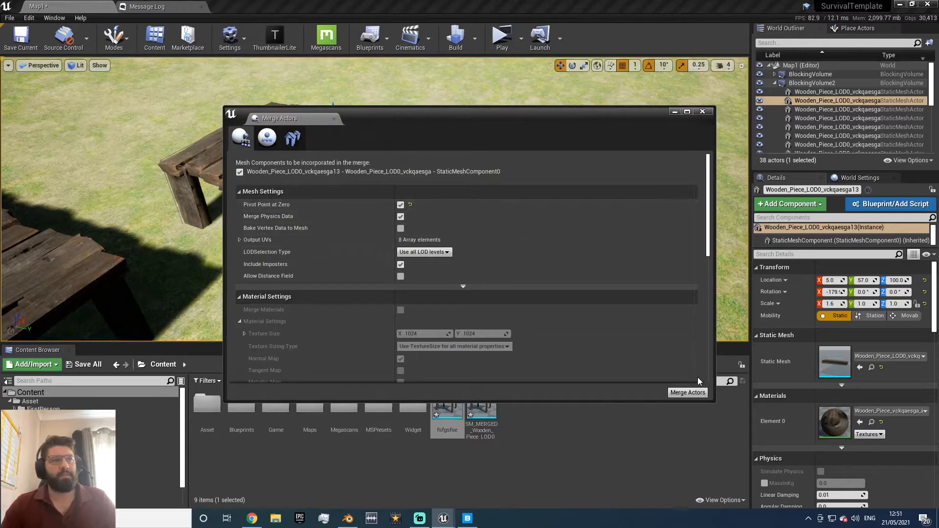
{"action": "left_click", "coordinate": [688, 392]}
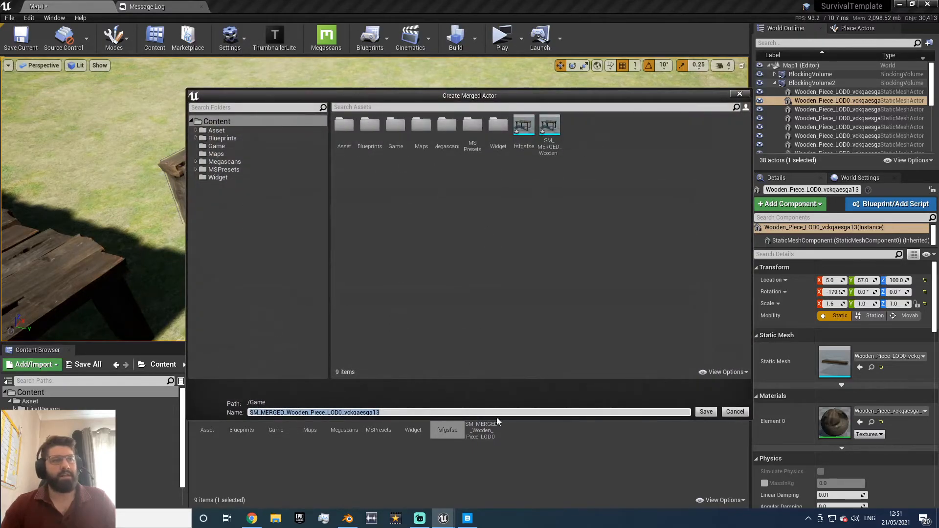
{"action": "left_click", "coordinate": [452, 412]}
{"action": "type", "text": "fesfs"}
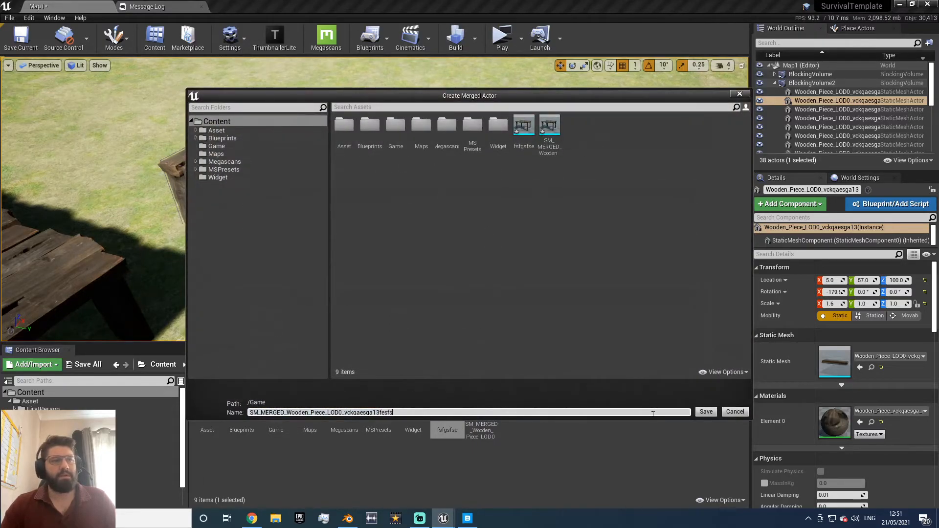
{"action": "left_click", "coordinate": [703, 415]}
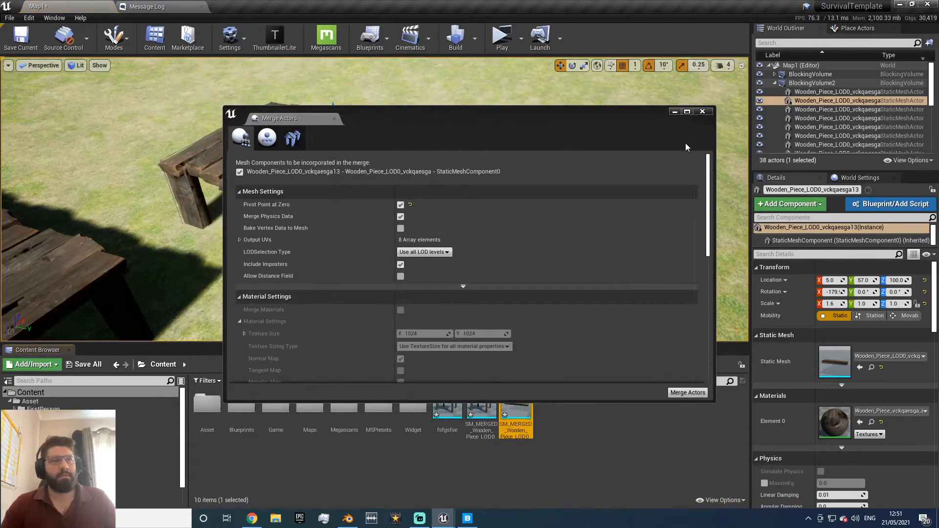
{"action": "left_click", "coordinate": [703, 113]}
Step: Merge all 11 BlockingVolume2 planks with the pivot point at zero, saving as SM_MERGED_Wooden_Piece_LOD0_vckqaesga12_171dffsef
{"action": "right_click_drag", "start_coordinate": [464, 218], "coordinate": [262, 193]}
{"action": "key", "text": "w"}
{"action": "left_click", "coordinate": [821, 92]}
{"action": "scroll", "coordinate": [820, 92], "scroll_direction": "down", "scroll_amount": 5}
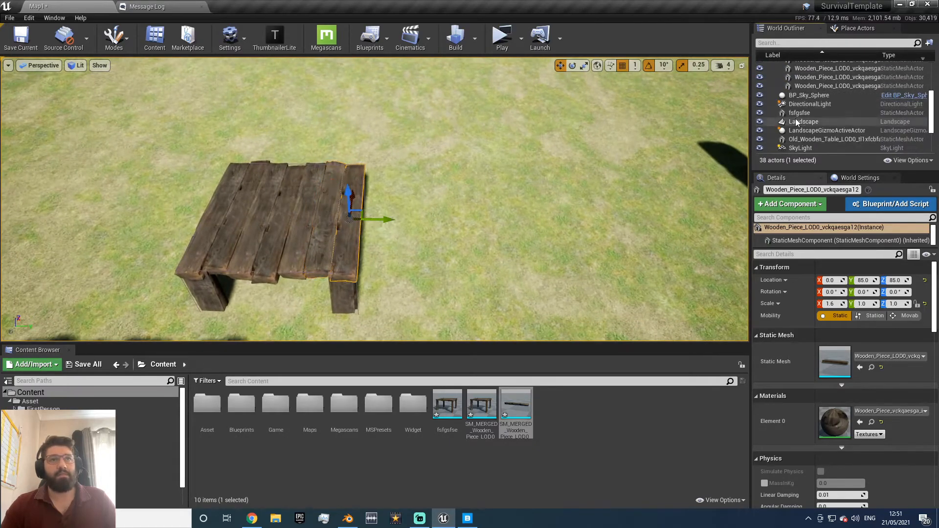
{"action": "left_click", "coordinate": [831, 86], "text": "shift"}
{"action": "right_click", "coordinate": [285, 235]}
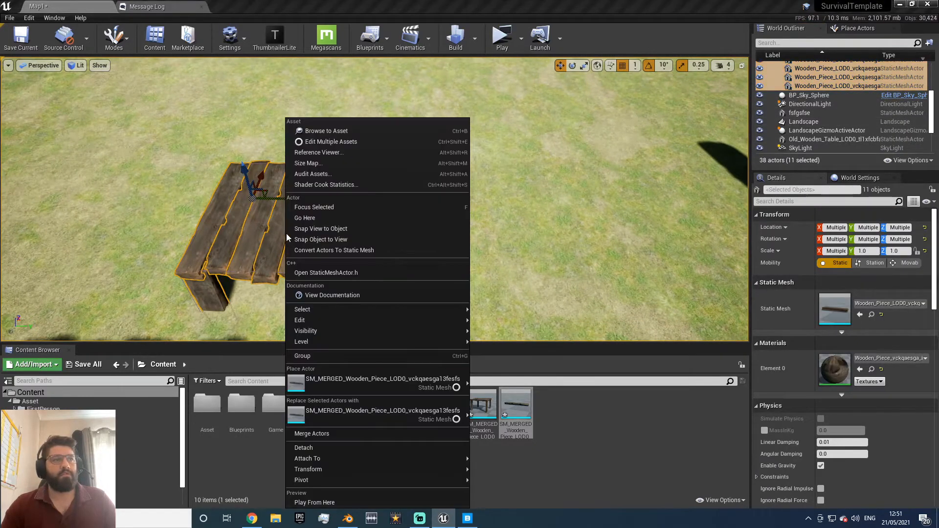
{"action": "mouse_move", "coordinate": [336, 389]}
{"action": "left_click", "coordinate": [335, 434]}
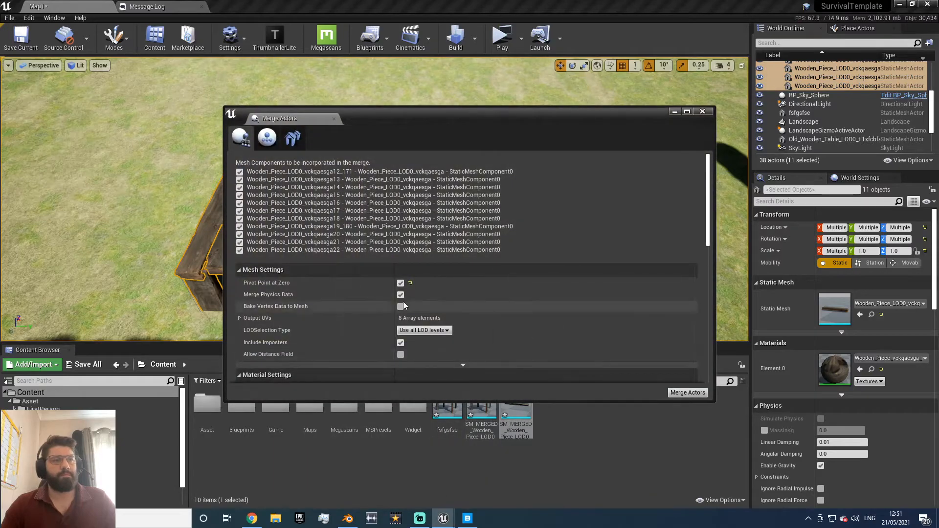
{"action": "left_click", "coordinate": [688, 393]}
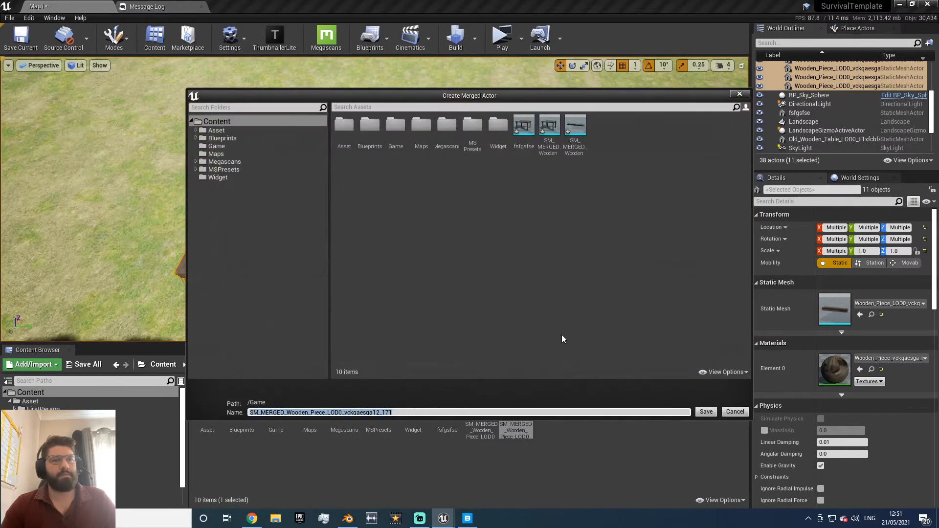
{"action": "left_click", "coordinate": [706, 412]}
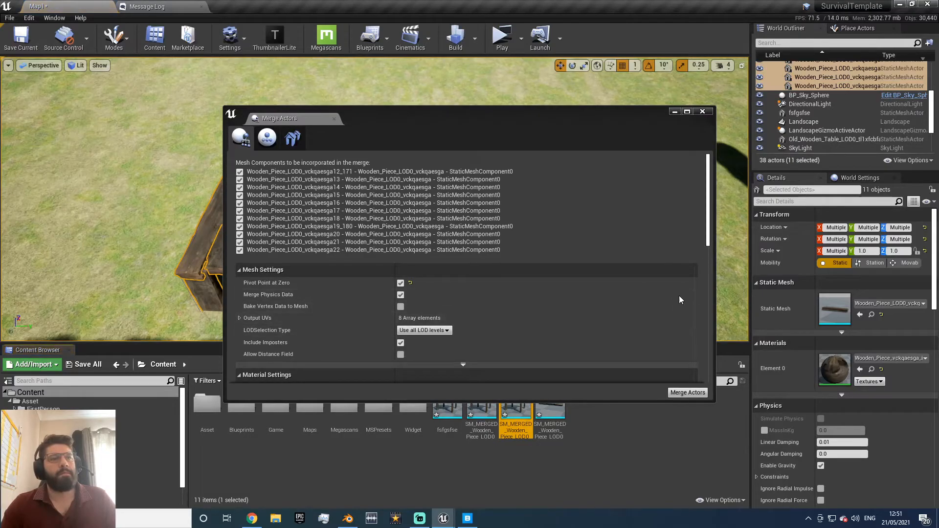
{"action": "left_click", "coordinate": [704, 112]}
Step: Place the newly merged foundation mesh in the level at about X 116, Y 379, Z -31
{"action": "left_click_drag", "start_coordinate": [516, 408], "coordinate": [533, 200]}
{"action": "right_click_drag", "start_coordinate": [533, 201], "coordinate": [695, 163]}
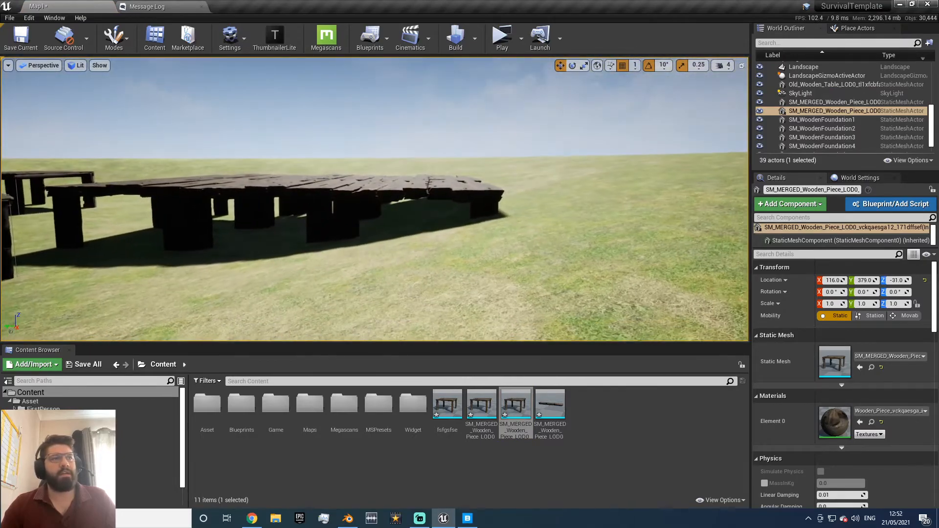
{"action": "right_click_drag", "start_coordinate": [448, 254], "coordinate": [462, 215]}
{"action": "key", "text": "w"}
{"action": "key", "text": "s"}
{"action": "key", "text": "w"}
{"action": "key", "text": "s"}
{"action": "key", "text": "a"}
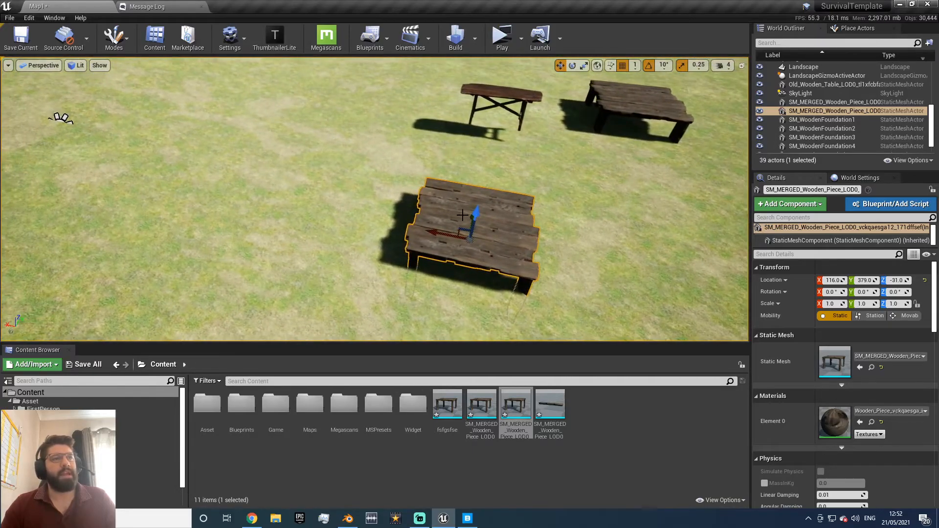
Step: Move the placed foundation to about X 838, Y 379, Z -27 and remove the trial copy beside it
{"action": "left_click_drag", "start_coordinate": [443, 230], "coordinate": [148, 155]}
{"action": "key", "text": "s"}
{"action": "key", "text": "a"}
{"action": "right_click_drag", "start_coordinate": [132, 204], "coordinate": [180, 178]}
{"action": "left_click_drag", "start_coordinate": [310, 208], "coordinate": [382, 208]}
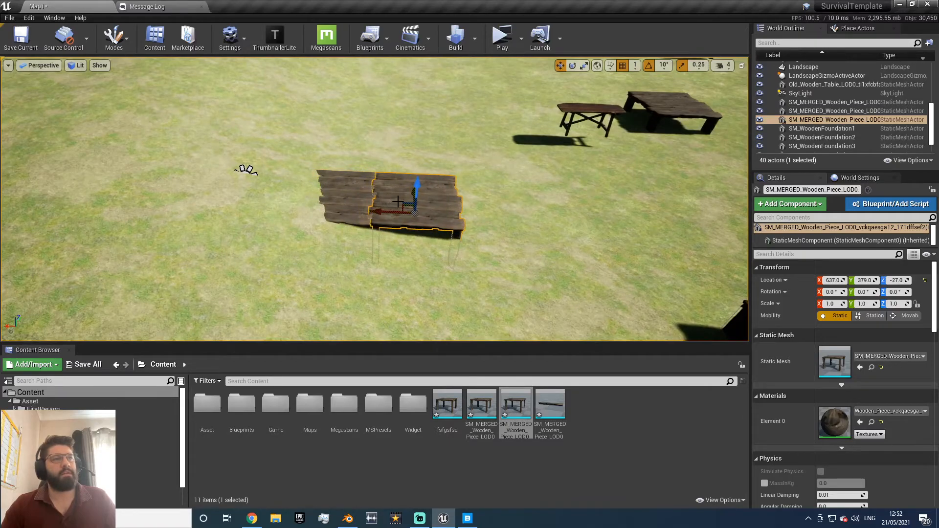
{"action": "key", "text": "Delete"}
Step: Set position snapping to 100 and duplicate the foundation edge to edge at 200-unit spacing, extending the platform to X 38, Y 379
{"action": "left_click", "coordinate": [336, 202]}
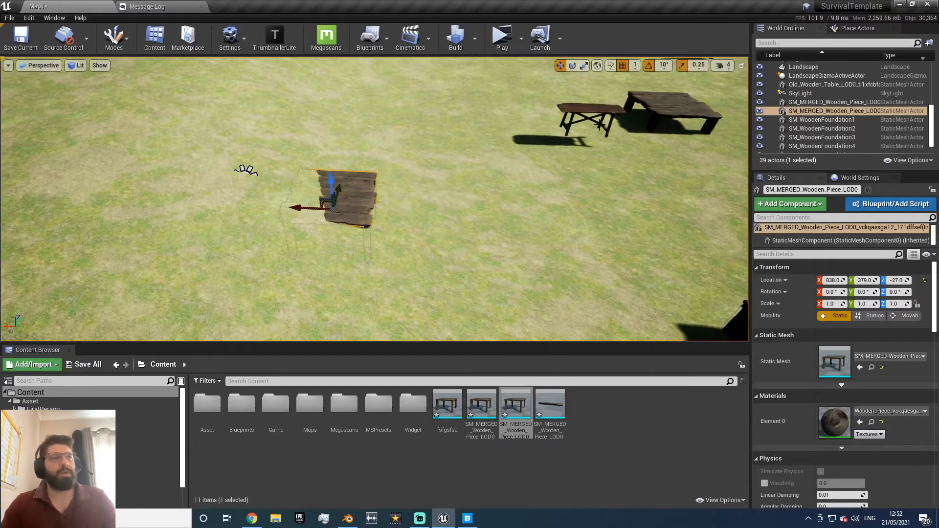
{"action": "left_click", "coordinate": [636, 67]}
{"action": "left_click", "coordinate": [640, 134]}
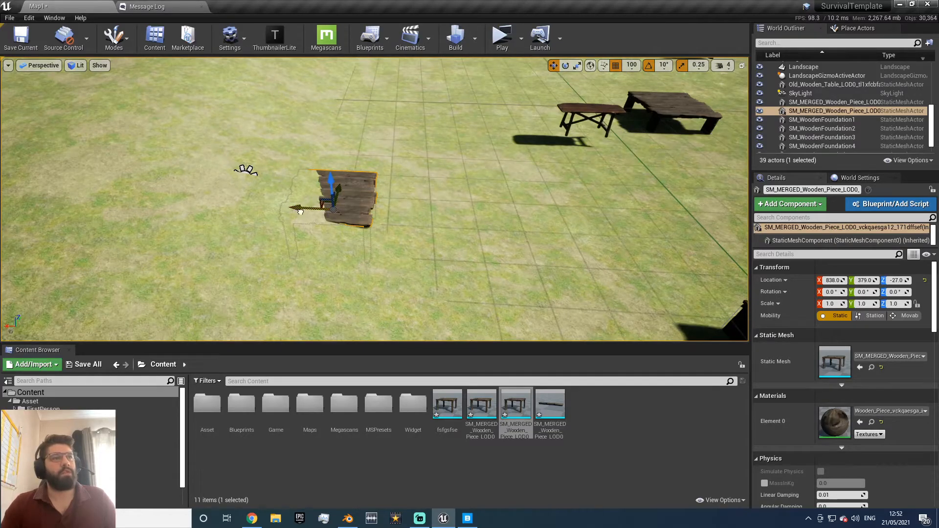
{"action": "left_click_drag", "start_coordinate": [298, 211], "coordinate": [363, 217], "text": "alt"}
{"action": "left_click_drag", "start_coordinate": [411, 189], "coordinate": [420, 239], "text": "alt"}
{"action": "left_click_drag", "start_coordinate": [385, 272], "coordinate": [667, 215], "text": "alt"}
Step: Add two more adjoining foundation copies to the platform, ending at X 238, Y 579, Z -27
{"action": "right_click_drag", "start_coordinate": [667, 216], "coordinate": [444, 210]}
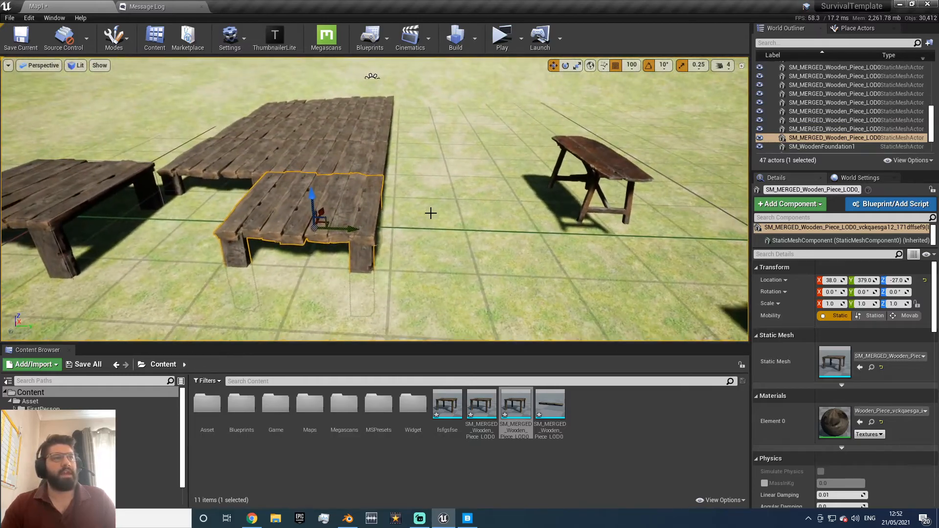
{"action": "left_click_drag", "start_coordinate": [345, 228], "coordinate": [478, 246], "text": "alt"}
{"action": "left_click_drag", "start_coordinate": [442, 216], "coordinate": [430, 167], "text": "alt"}
Step: Play the level and walk over and around the tiled foundations to examine the seams between them
{"action": "left_click", "coordinate": [502, 37]}
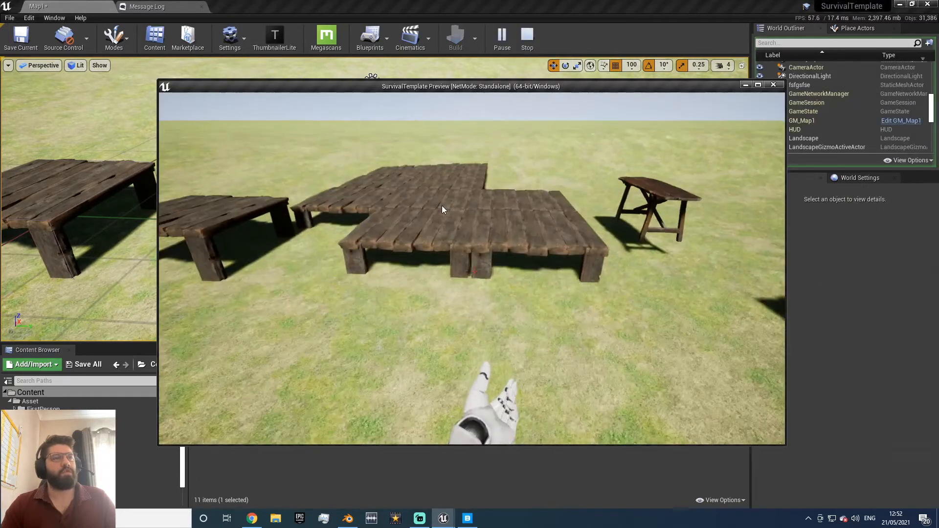
{"action": "key", "text": "w"}
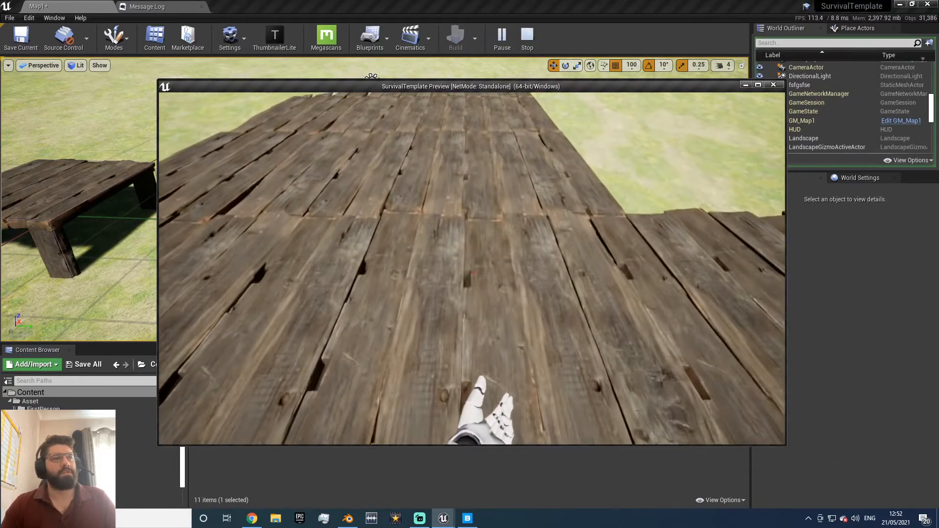
{"action": "key", "text": "space"}
{"action": "key", "text": "w"}
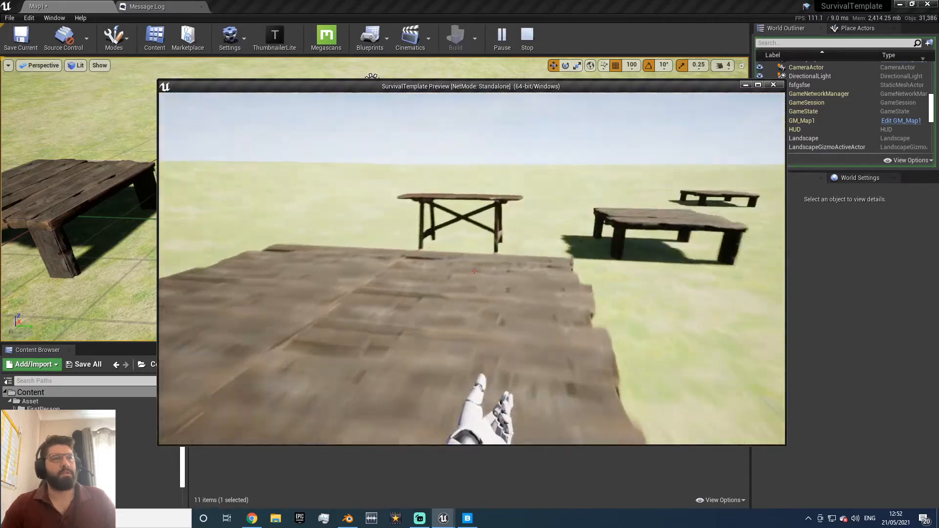
{"action": "key", "text": "w"}
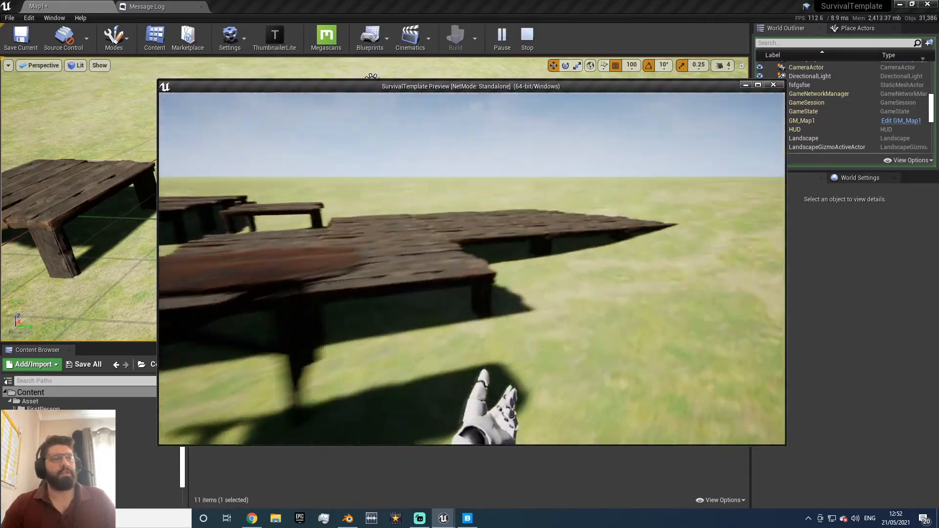
{"action": "key", "text": "w"}
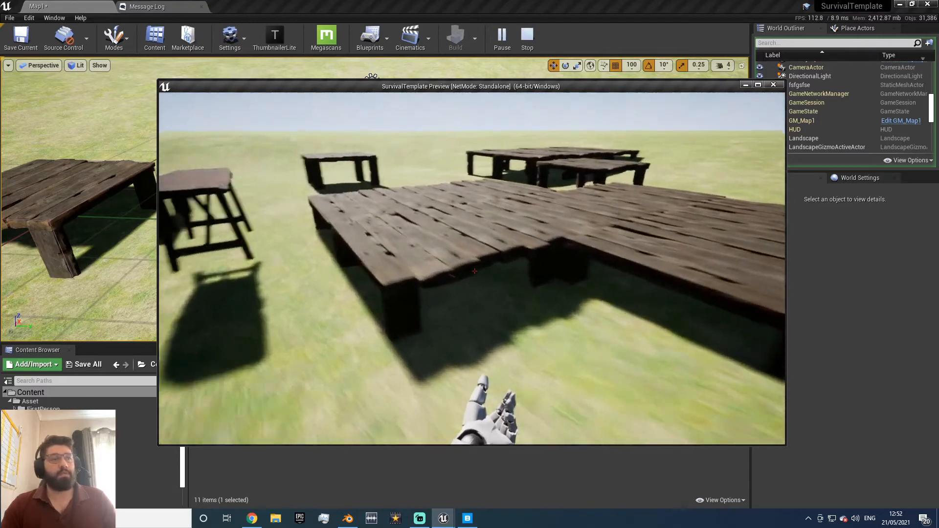
{"action": "key", "text": "w"}
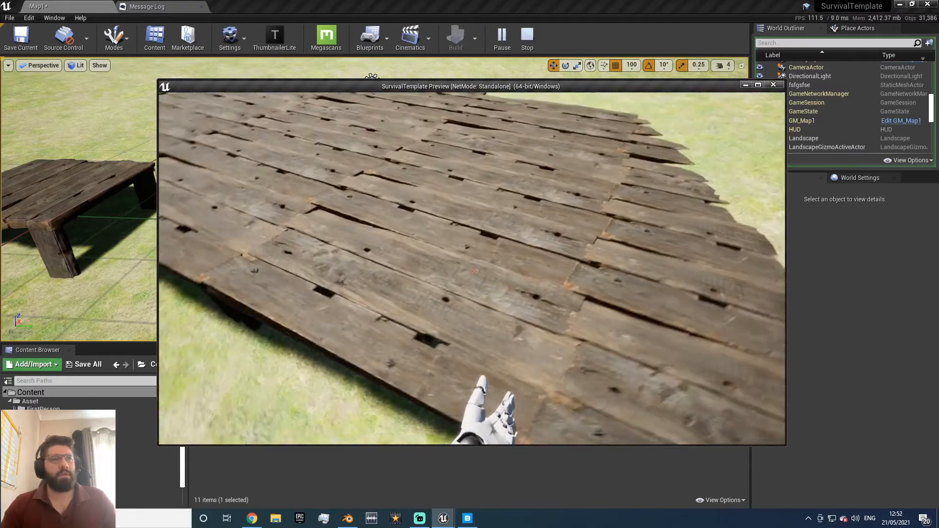
{"action": "key", "text": "a"}
{"action": "key", "text": "d"}
{"action": "key", "text": "a"}
{"action": "key", "text": "w"}
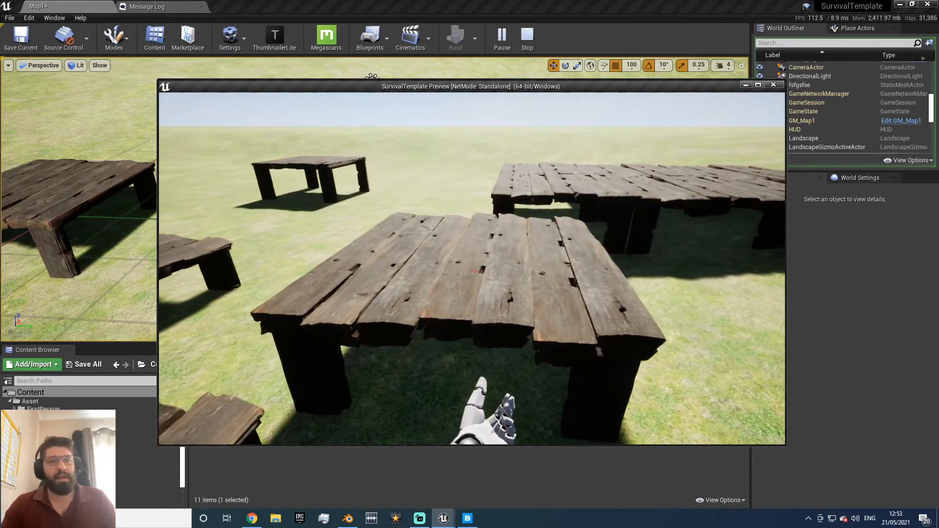
Step: Jump back onto the tiled platform, compare it with the single foundations, and end the play session
{"action": "key", "text": "w"}
{"action": "key", "text": "space"}
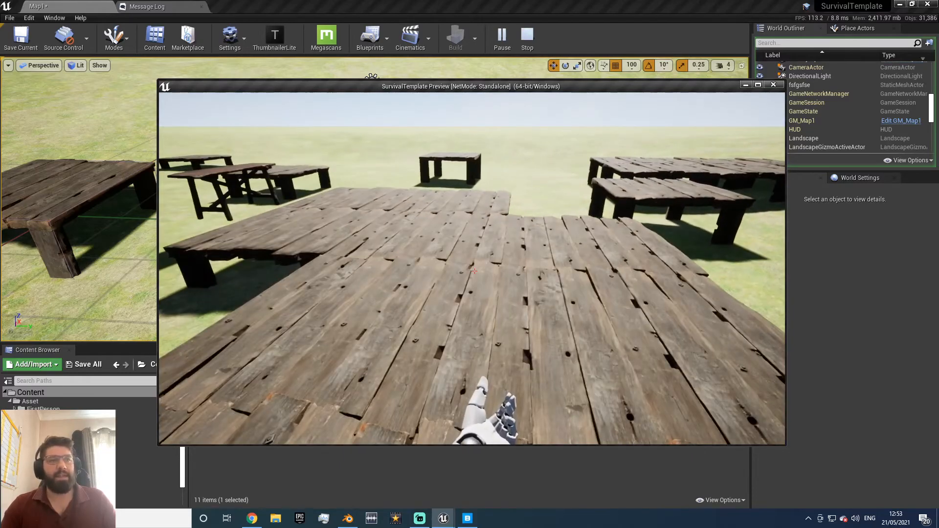
{"action": "key", "text": "w"}
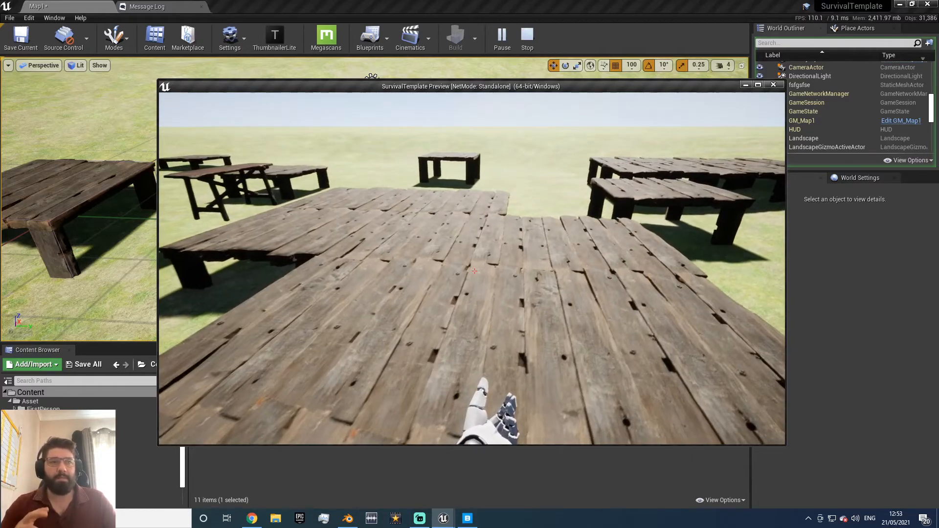
{"action": "key", "text": "w"}
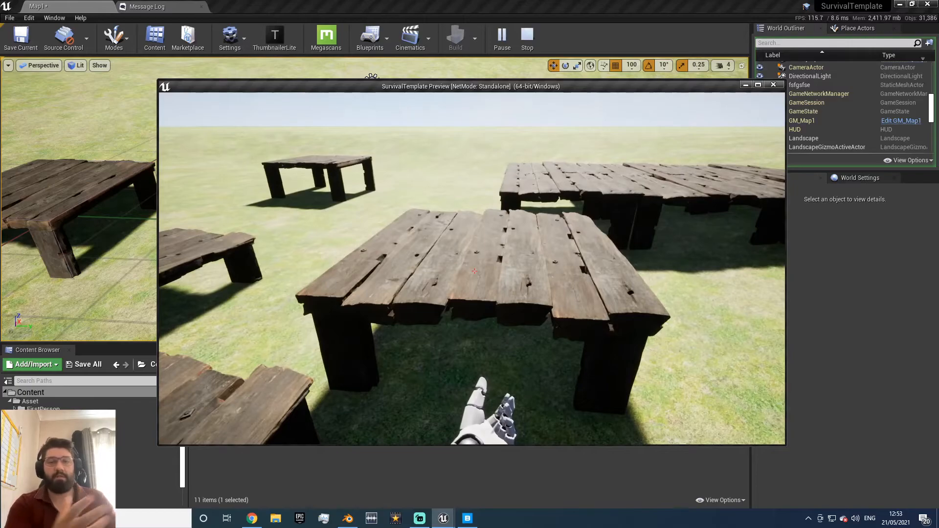
{"action": "key", "text": "s"}
{"action": "key", "text": "a"}
{"action": "key", "text": "w"}
{"action": "key", "text": "d"}
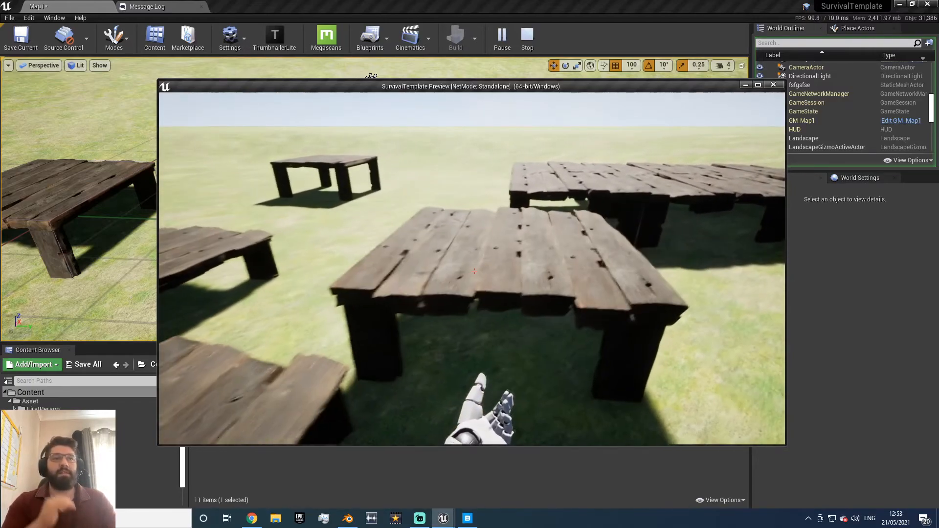
{"action": "key", "text": "w"}
{"action": "key", "text": "space"}
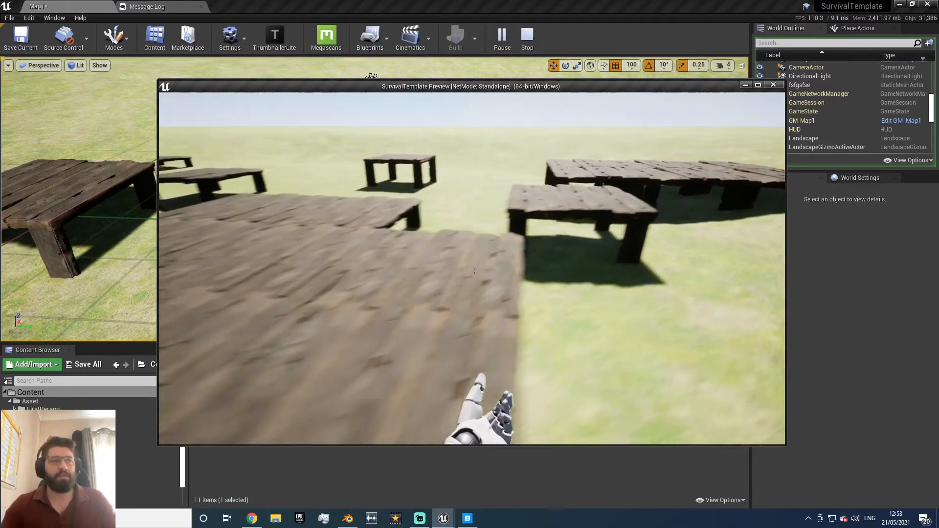
{"action": "key", "text": "w"}
{"action": "key", "text": "Escape"}
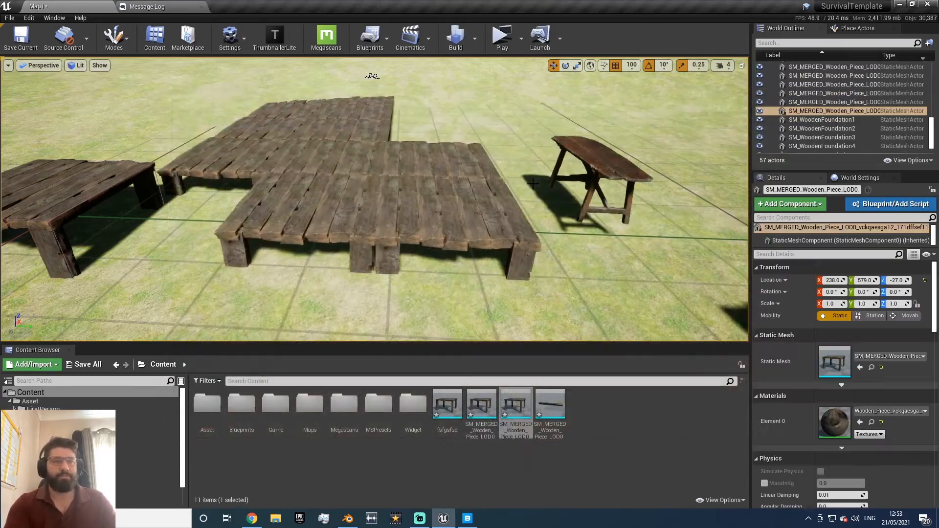
Step: Place another merged foundation on the open grass at X -1300, Y 900, Z 0 and inspect it
{"action": "key", "text": "e"}
{"action": "key", "text": "a"}
{"action": "right_click_drag", "start_coordinate": [239, 168], "coordinate": [280, 203]}
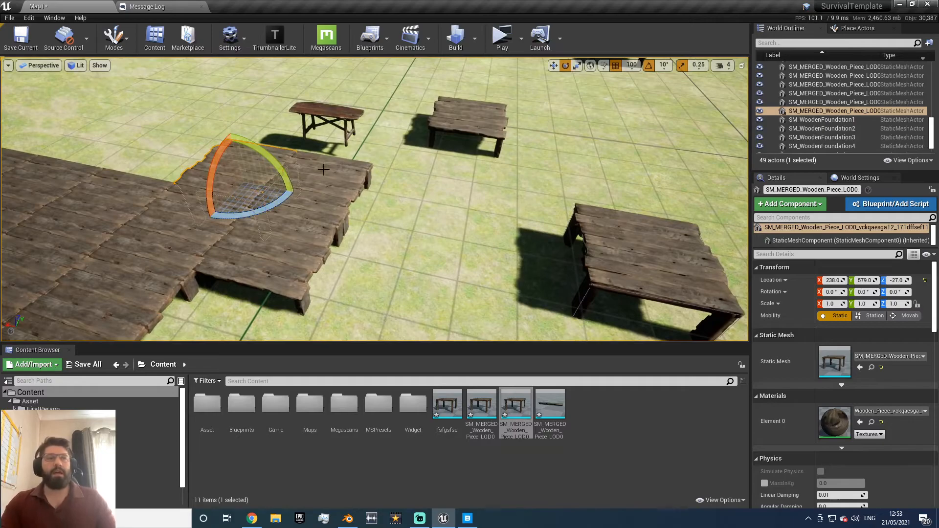
{"action": "right_click_drag", "start_coordinate": [544, 318], "coordinate": [575, 304]}
{"action": "right_click_drag", "start_coordinate": [374, 206], "coordinate": [500, 310]}
{"action": "key", "text": "w"}
{"action": "key", "text": "d"}
{"action": "key", "text": "a"}
{"action": "key", "text": "d"}
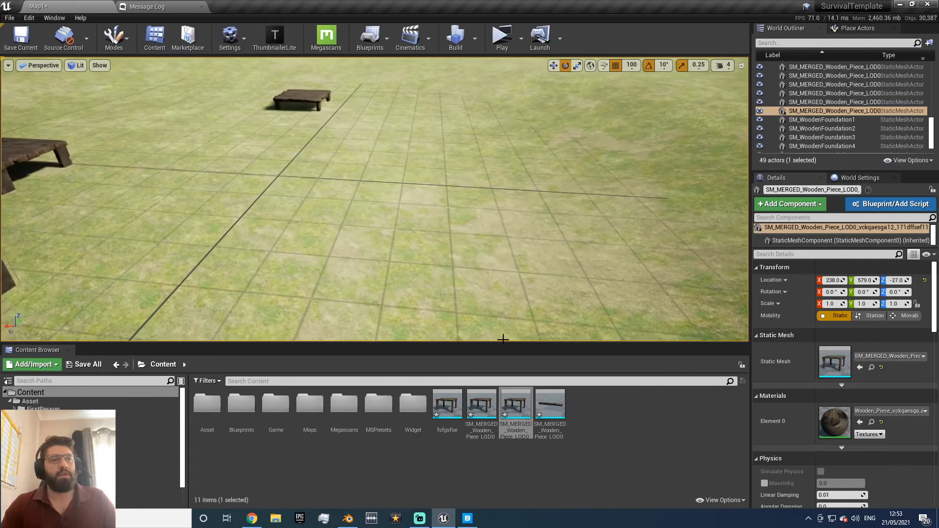
{"action": "left_click_drag", "start_coordinate": [516, 406], "coordinate": [395, 175]}
{"action": "key", "text": "w"}
{"action": "right_click_drag", "start_coordinate": [432, 253], "coordinate": [383, 177]}
{"action": "key", "text": "a"}
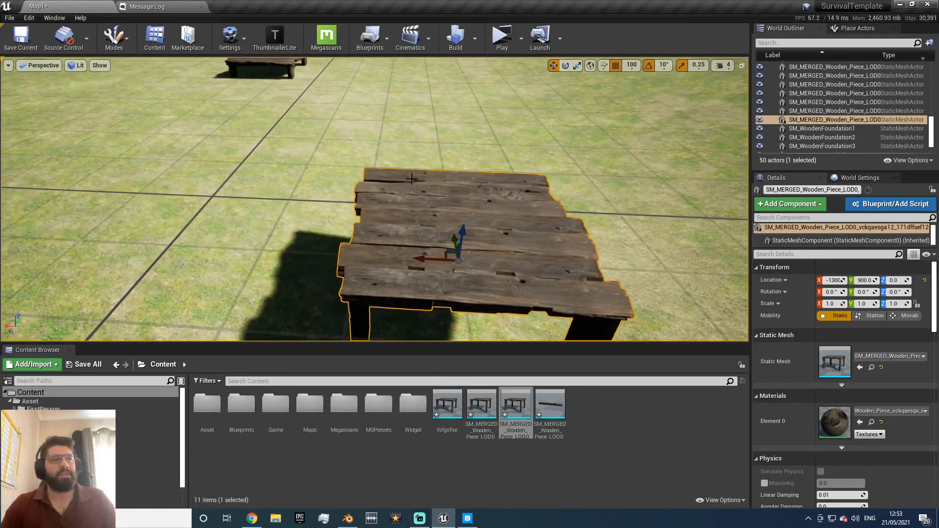
{"action": "key", "text": "d"}
{"action": "right_click_drag", "start_coordinate": [579, 206], "coordinate": [545, 235]}
{"action": "key", "text": "s"}
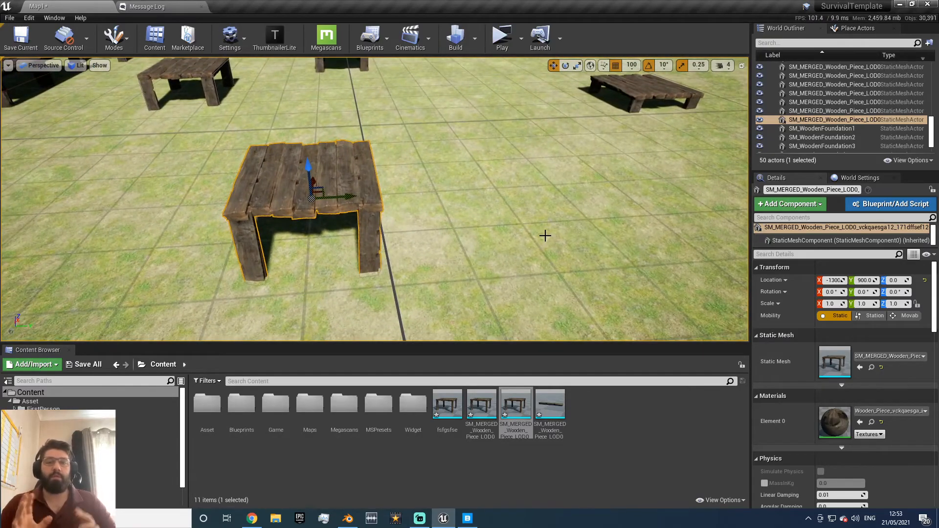